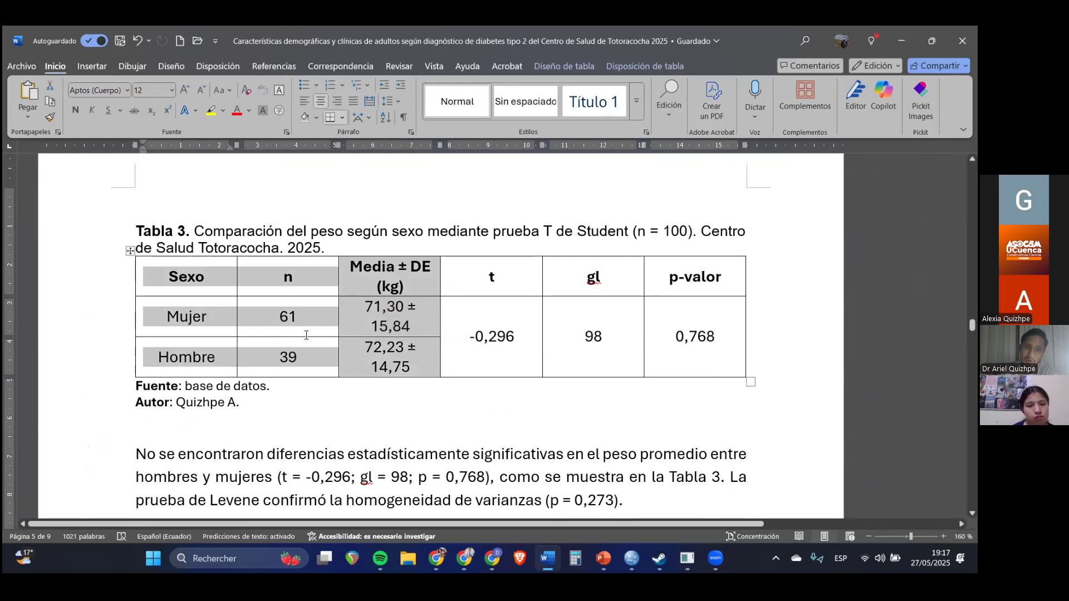
Examine the n and Media ± DE (kg) values for Mujer and Hombre in Tabla 3.
left_click(374, 316)
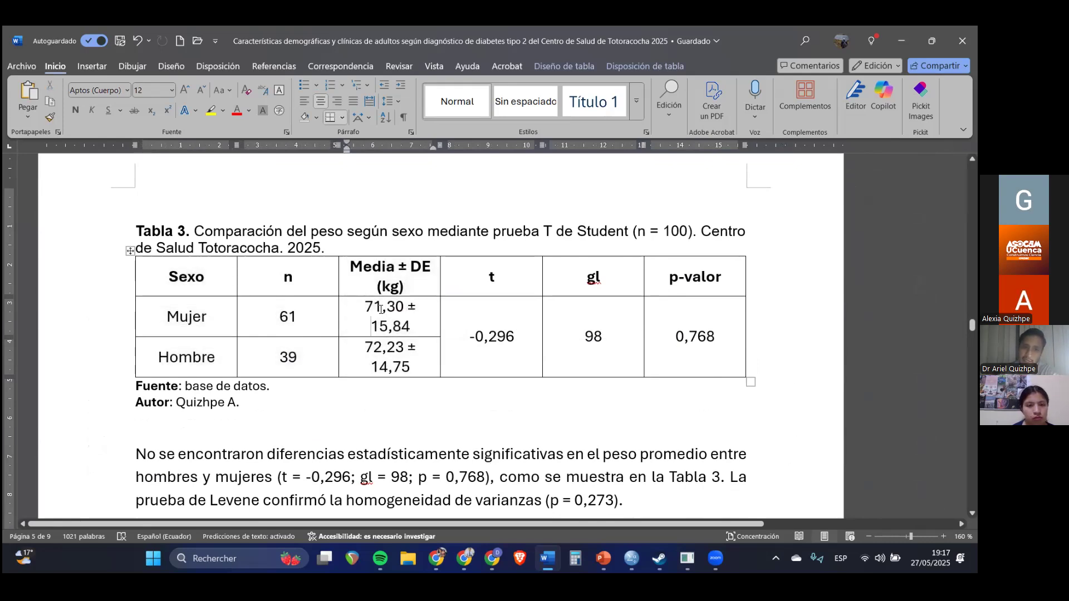
left_click_drag(381, 310, 402, 336)
left_click(414, 287)
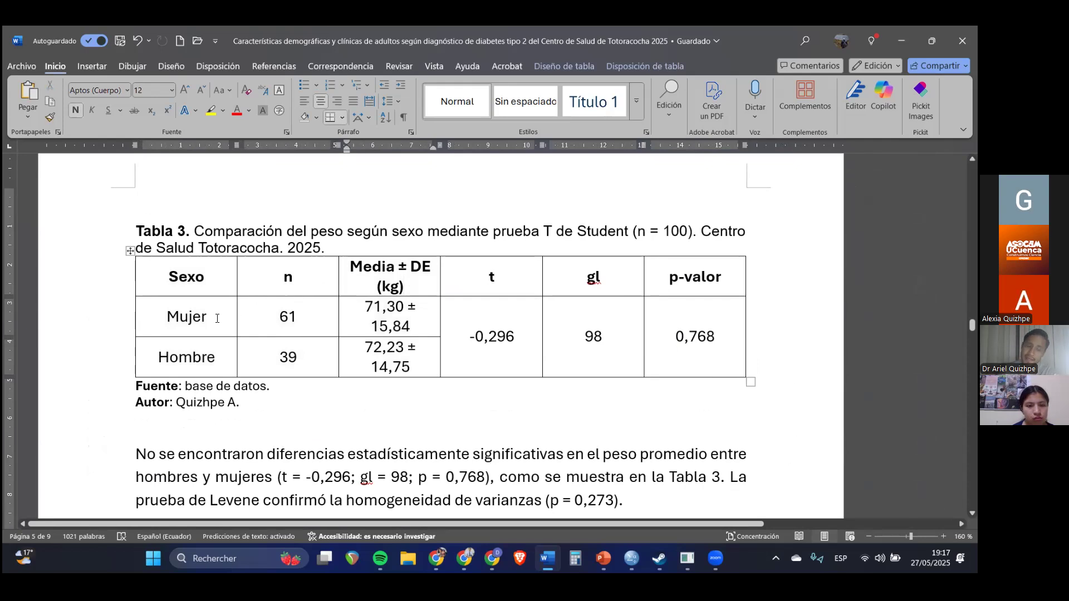
left_click_drag(205, 324, 349, 323)
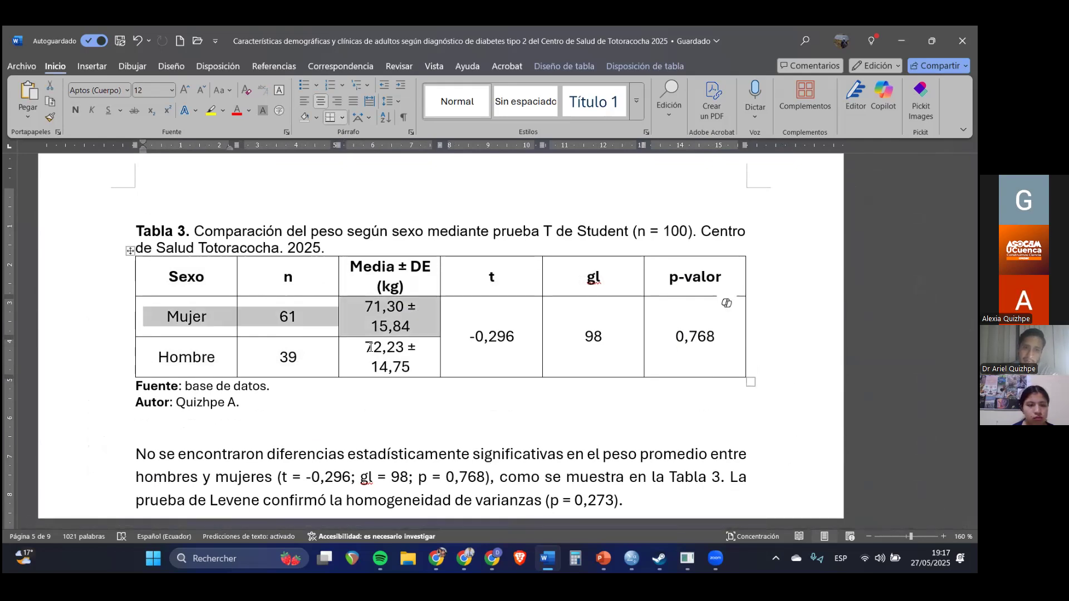
left_click(369, 355)
triple_click(356, 317)
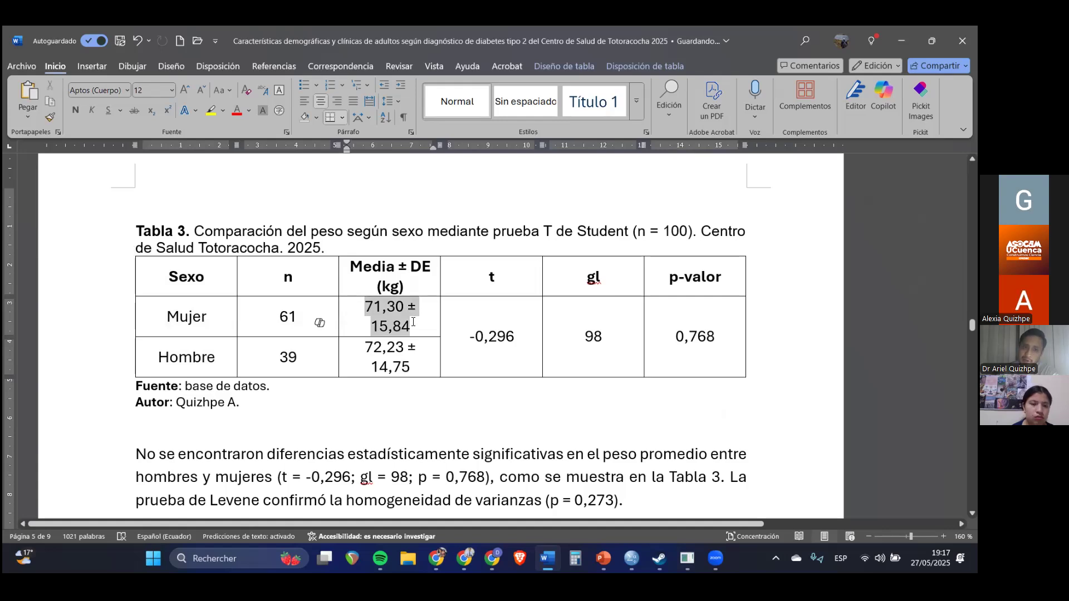
left_click_drag(371, 366, 402, 369)
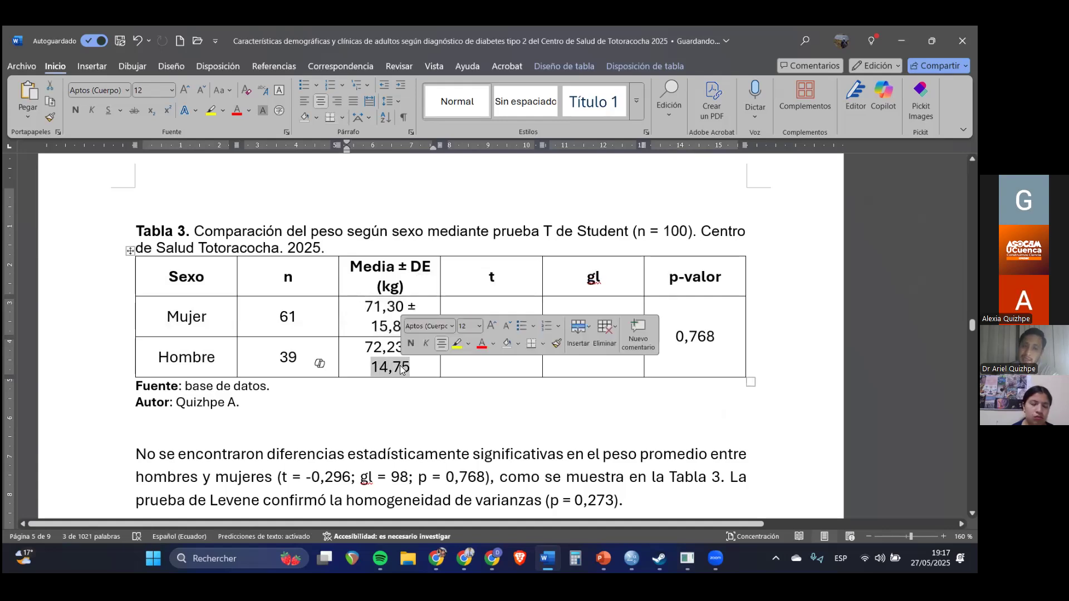
left_click(373, 327)
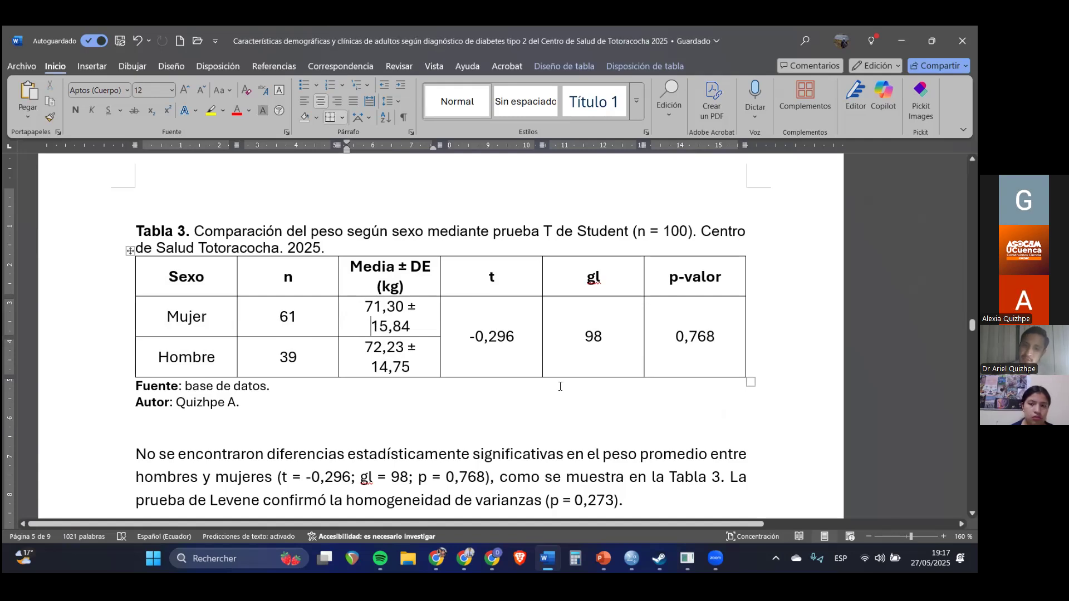
Compare the t, gl and p-valor values in Tabla 3 with the Prueba de muestras independientes output further down.
left_click_drag(498, 284, 538, 320)
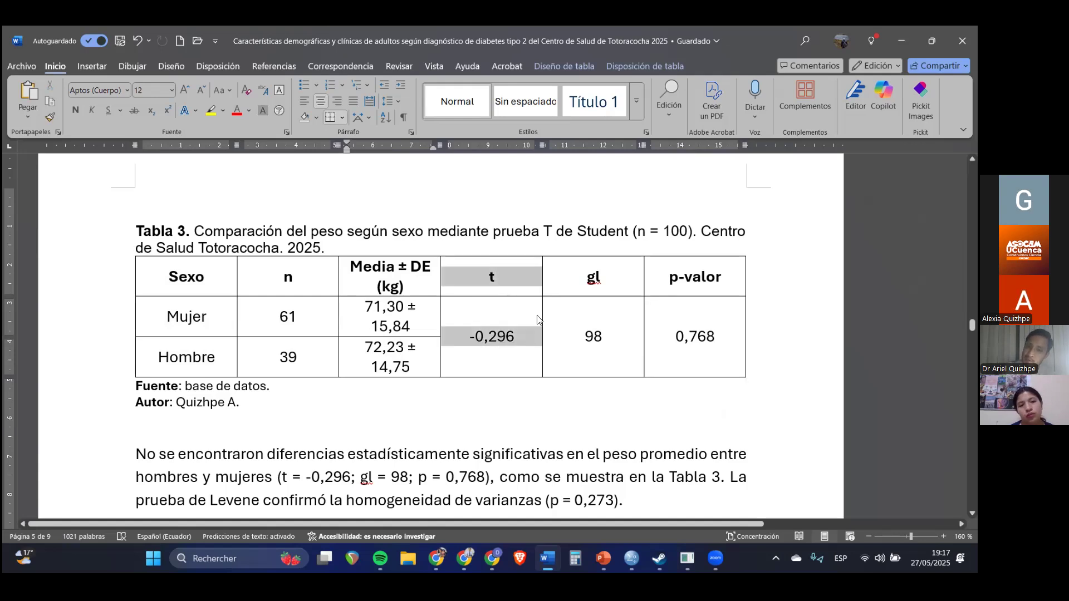
left_click_drag(593, 276, 593, 336)
left_click_drag(685, 285, 712, 333)
left_click(677, 338)
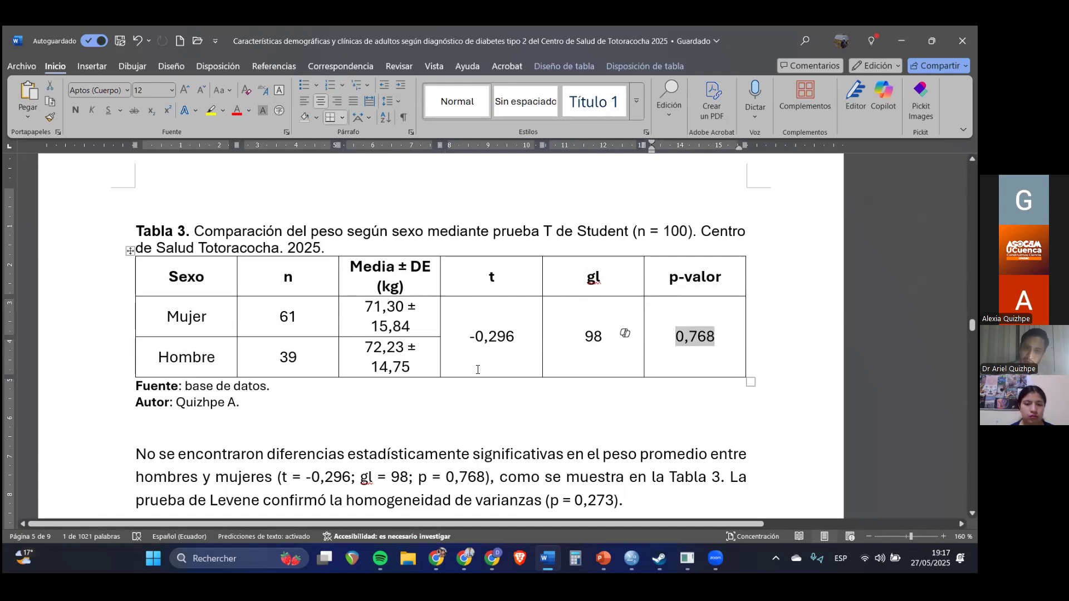
scroll(380, 326, "down", 10)
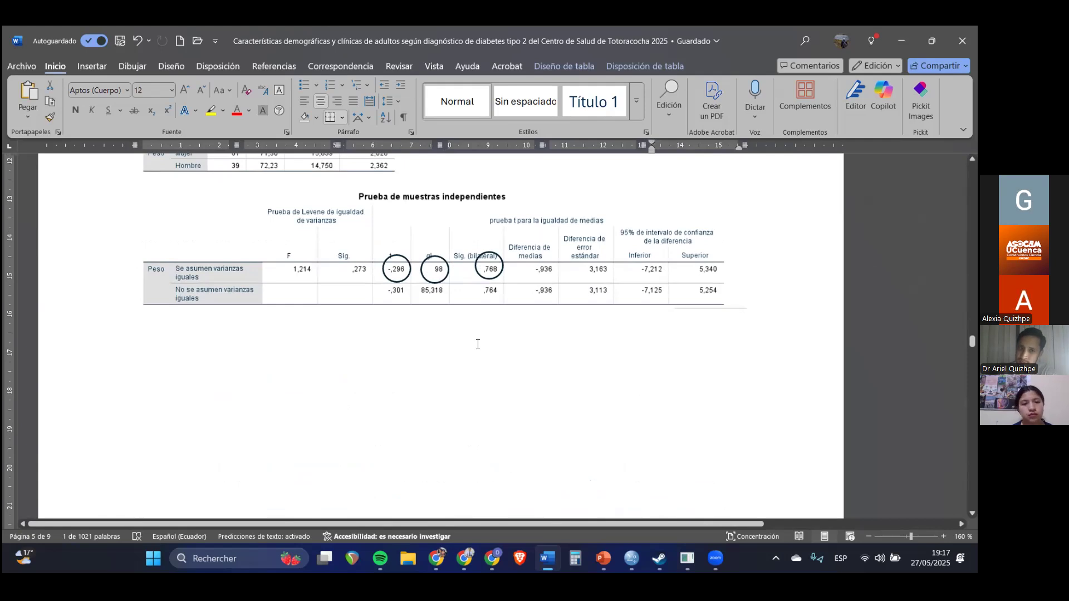
scroll(476, 345, "up", 10)
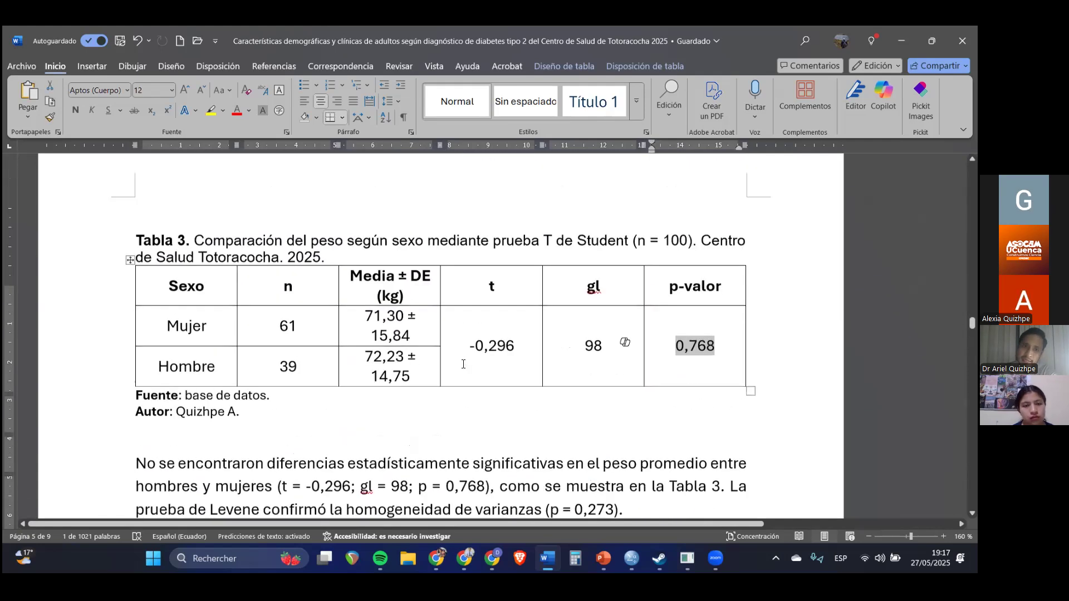
scroll(463, 356, "down", 1)
left_click_drag(465, 346, 645, 336)
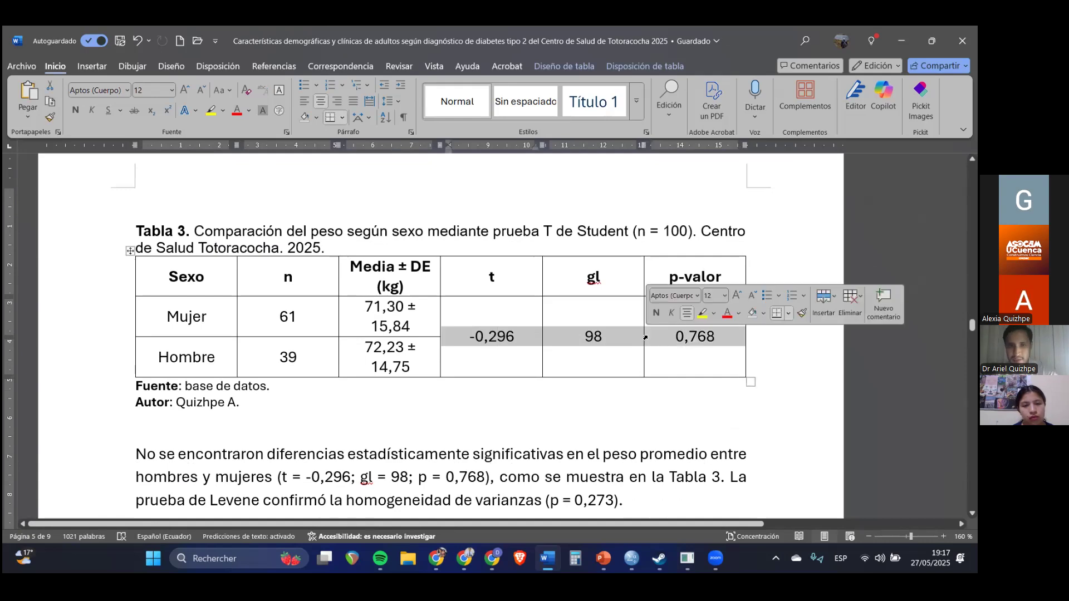
Remove the left, right and inside vertical borders from Tabla 3, keeping only its horizontal lines.
left_click(130, 250)
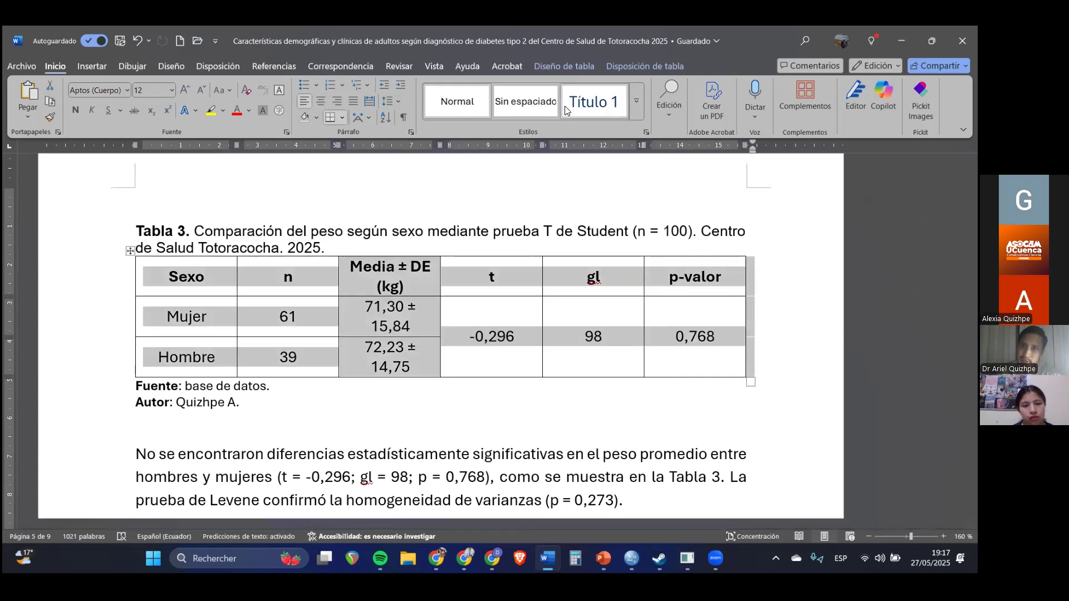
left_click(592, 66)
left_click(751, 117)
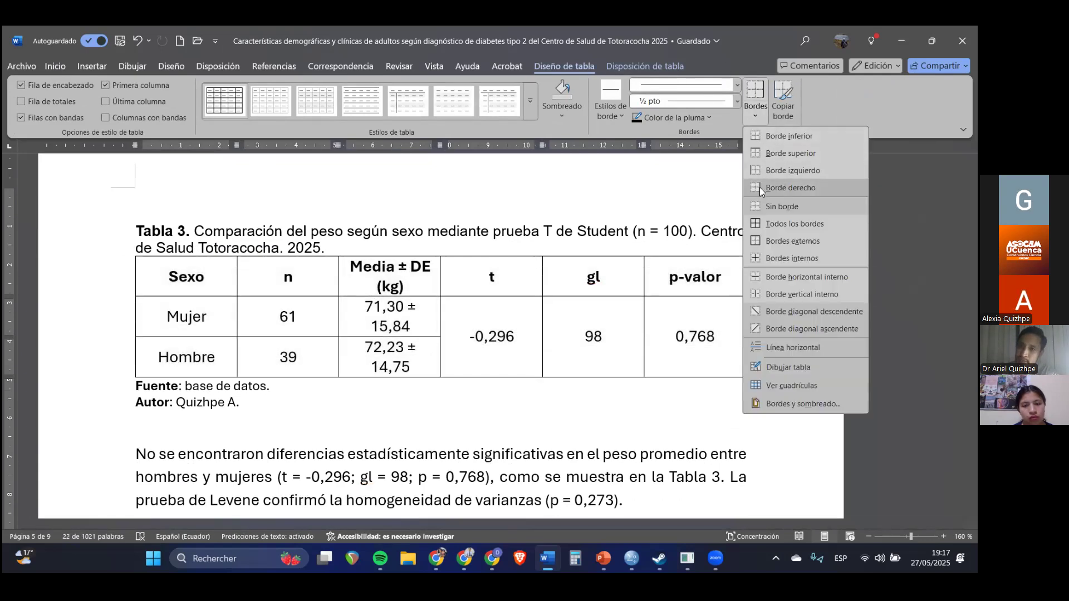
left_click(765, 169)
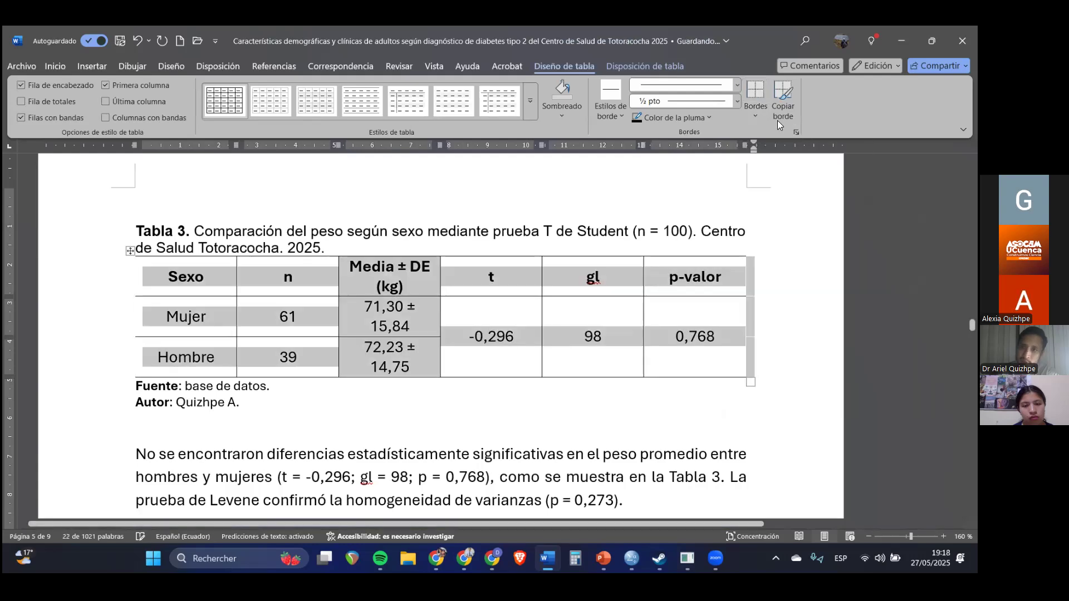
left_click(760, 117)
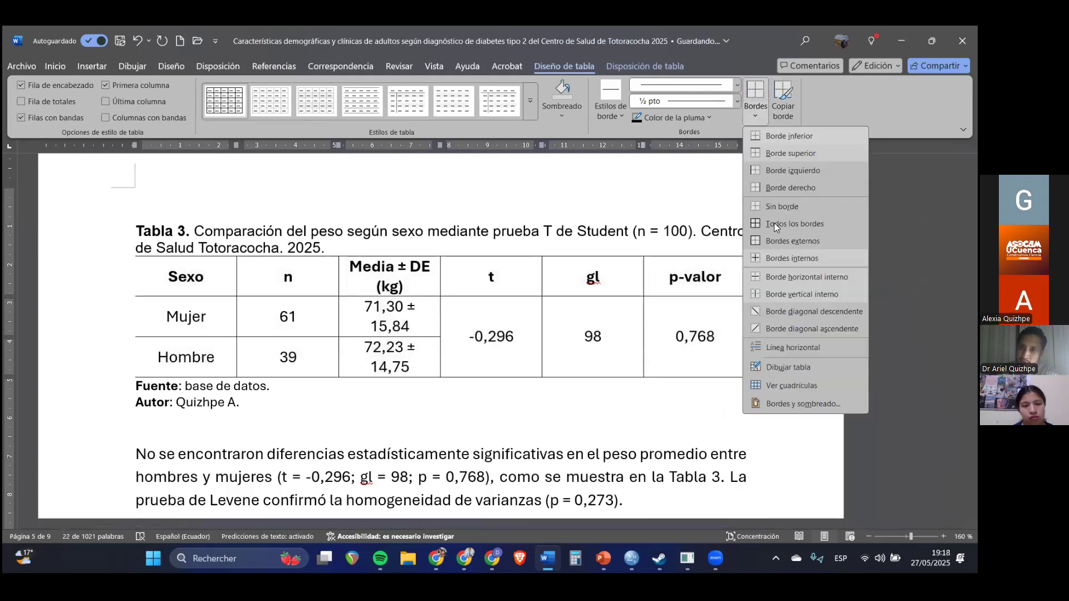
left_click(766, 293)
left_click(305, 345)
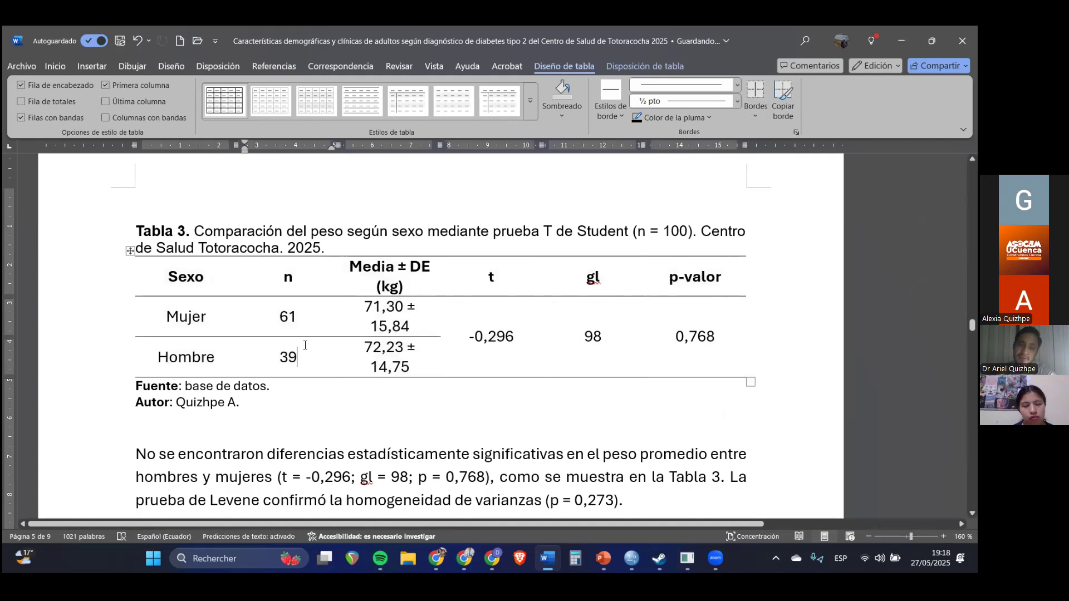
Examine the caption of Tabla 3 for its number, variables, statistical test, sample size, place and year, and check the caption of Tabla 2.
left_click(152, 230)
left_click(180, 231)
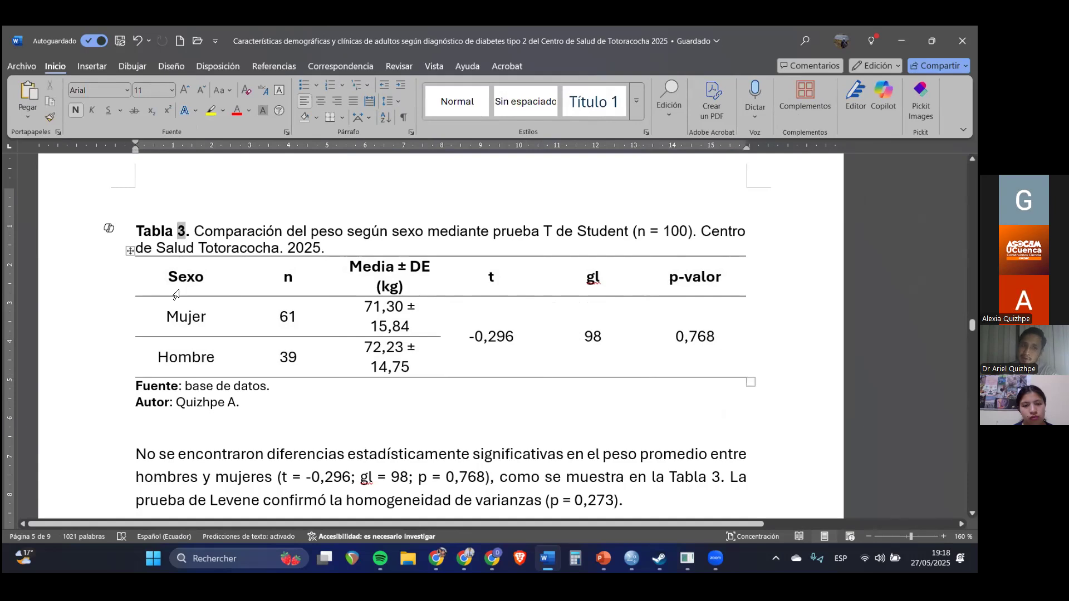
left_click(138, 253)
right_click(138, 253)
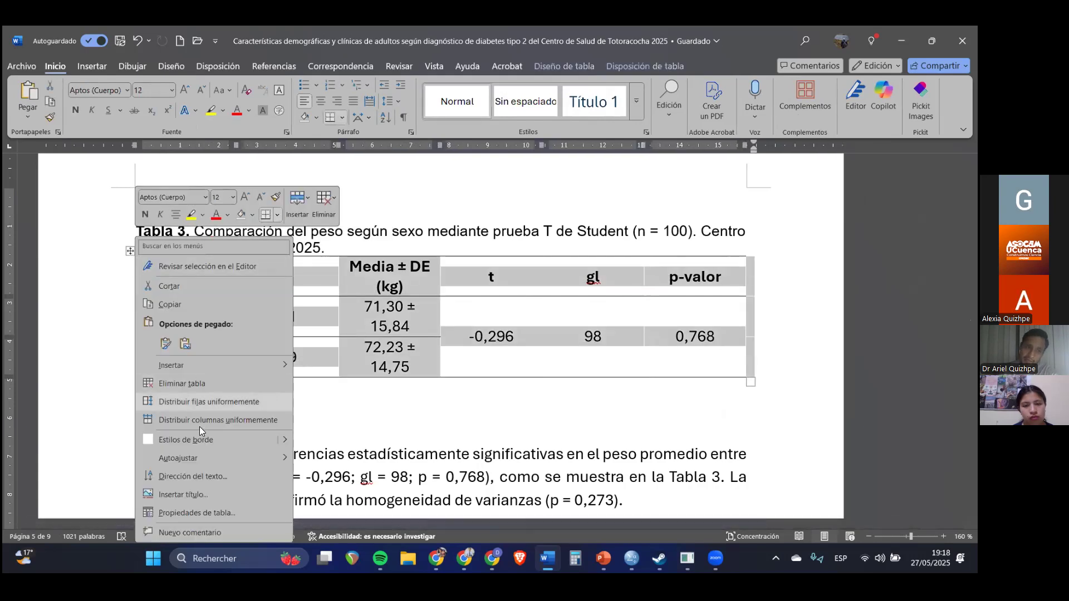
left_click(508, 279)
left_click(501, 231)
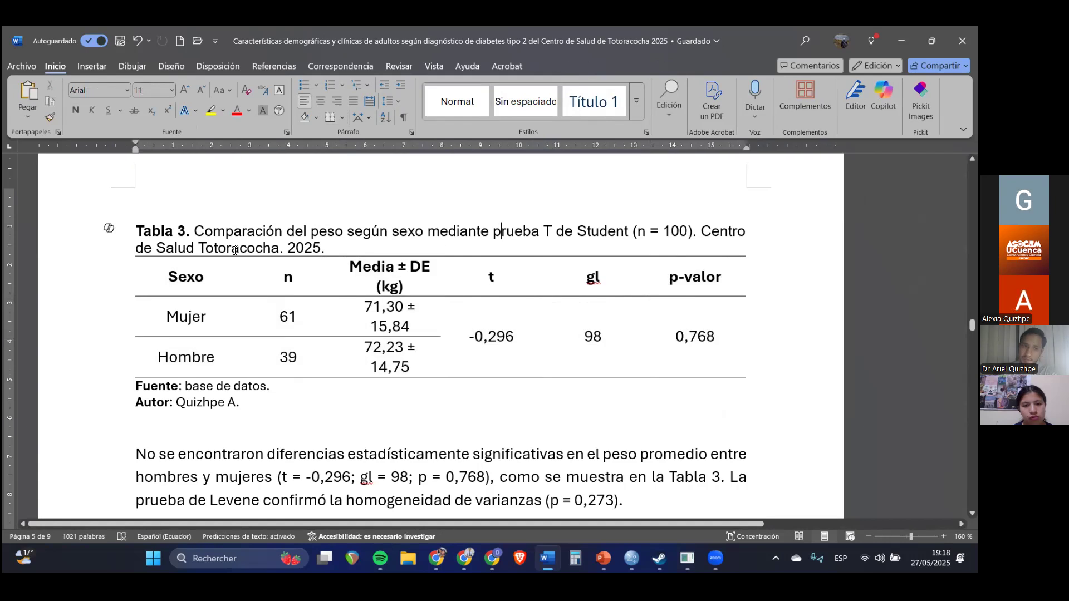
left_click_drag(208, 233, 316, 239)
left_click_drag(404, 233, 639, 234)
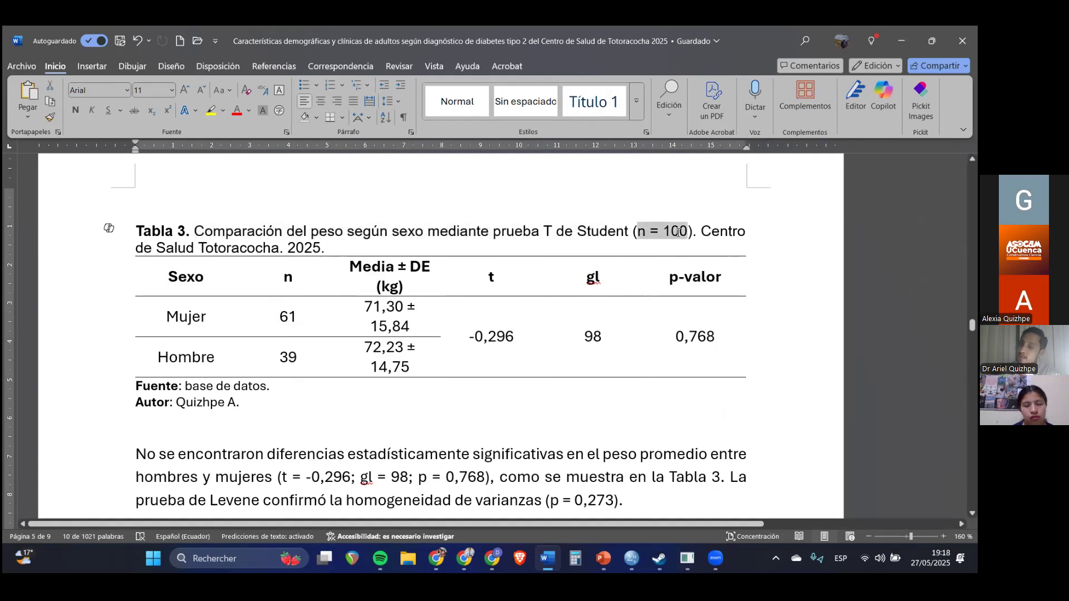
left_click(643, 234)
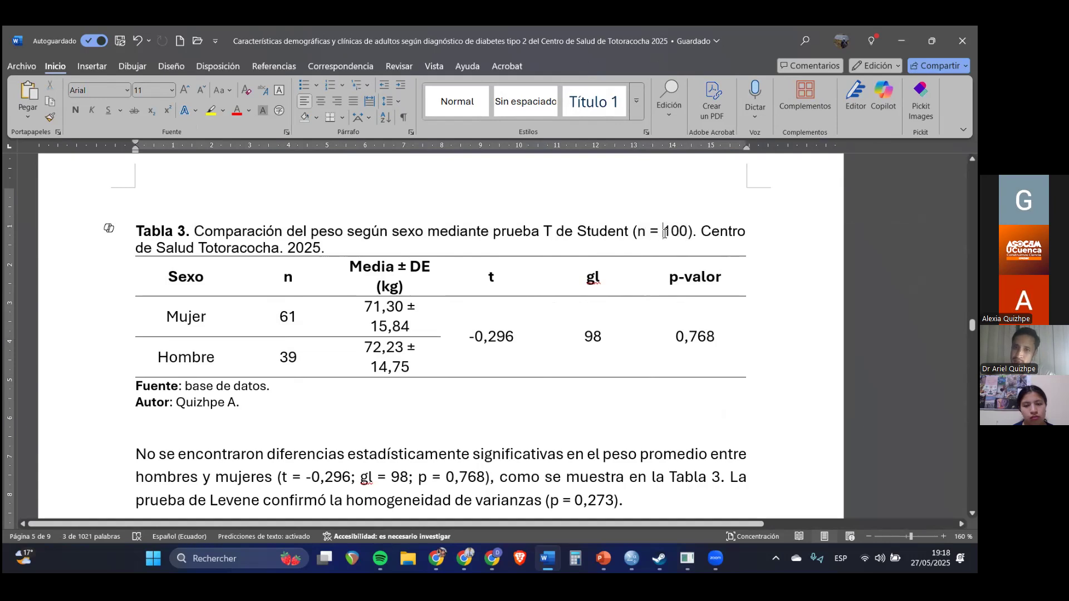
left_click_drag(643, 234, 687, 229)
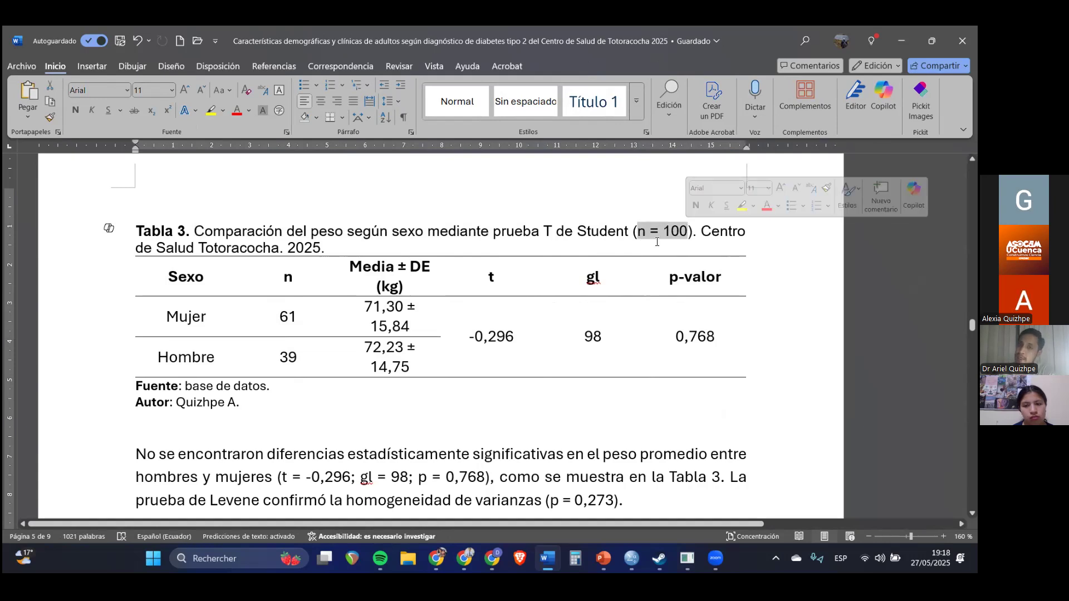
left_click(496, 248)
scroll(462, 290, "up", 15)
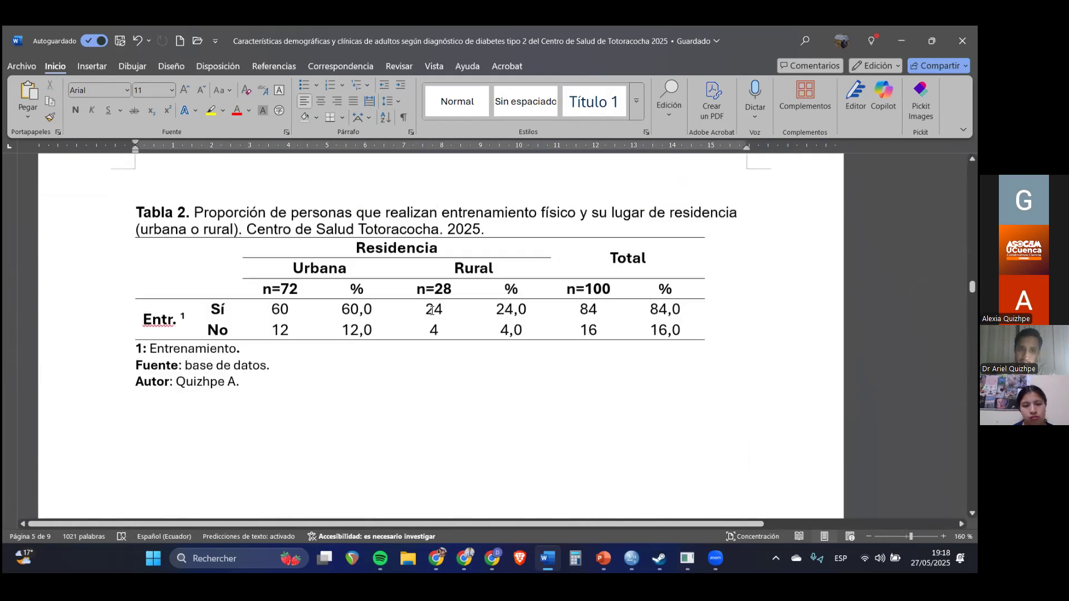
scroll(306, 284, "down", 15)
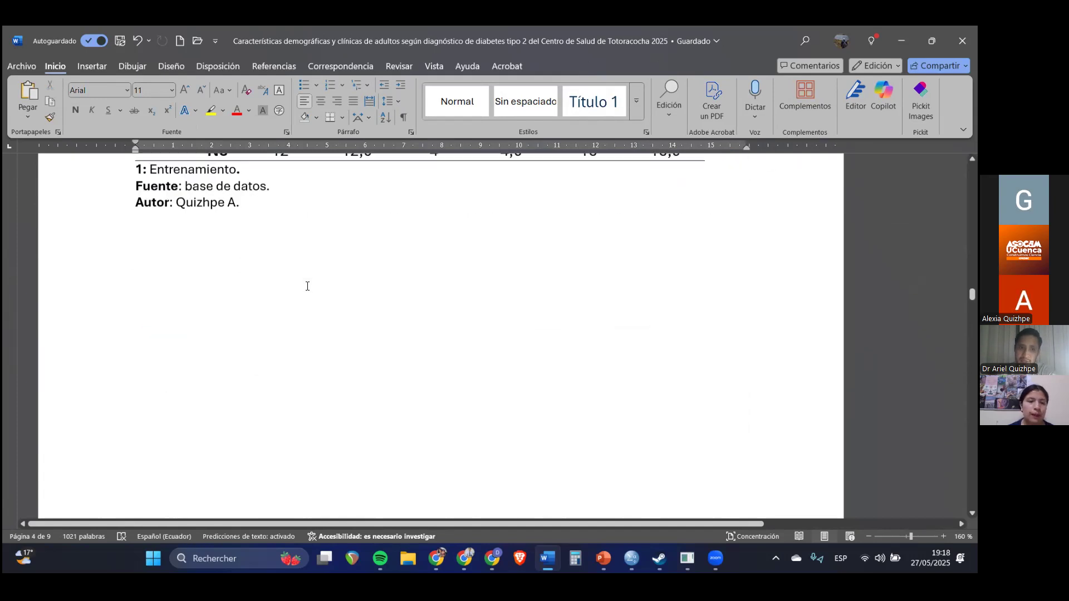
scroll(312, 290, "down", 5)
scroll(311, 290, "up", 1)
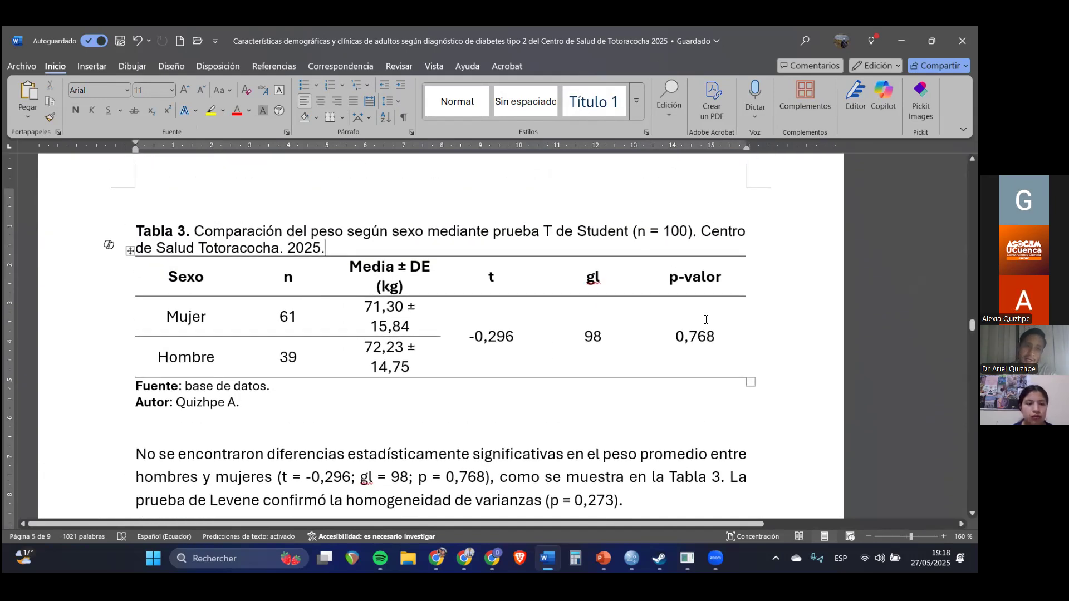
left_click_drag(730, 231, 327, 249)
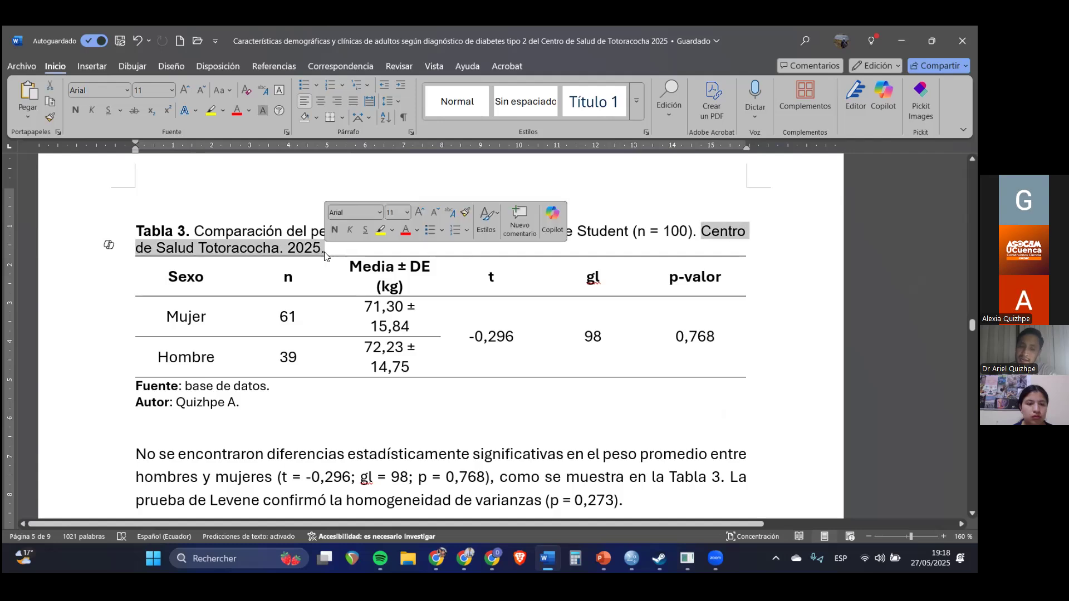
Examine the Fuente and Autor notes below Tabla 3.
left_click(209, 418)
left_click_drag(135, 386, 270, 387)
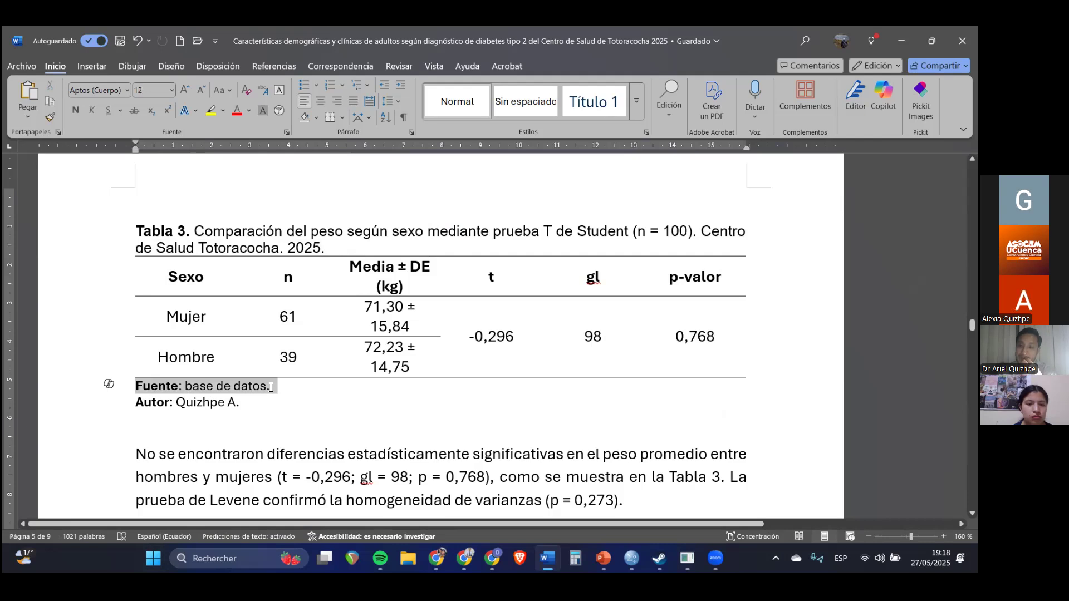
left_click(271, 387)
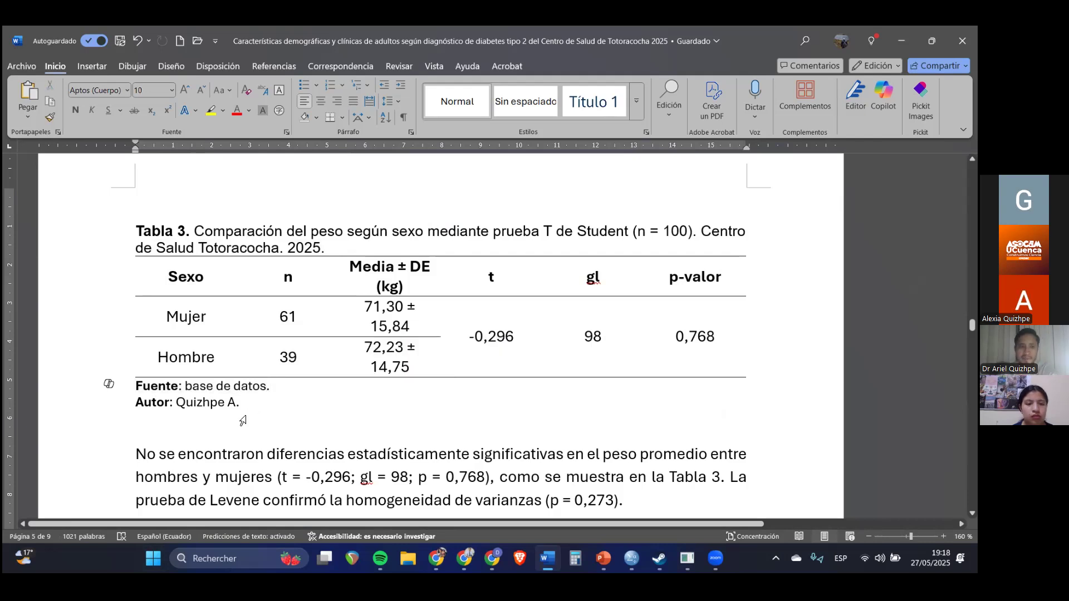
left_click_drag(178, 386, 266, 385)
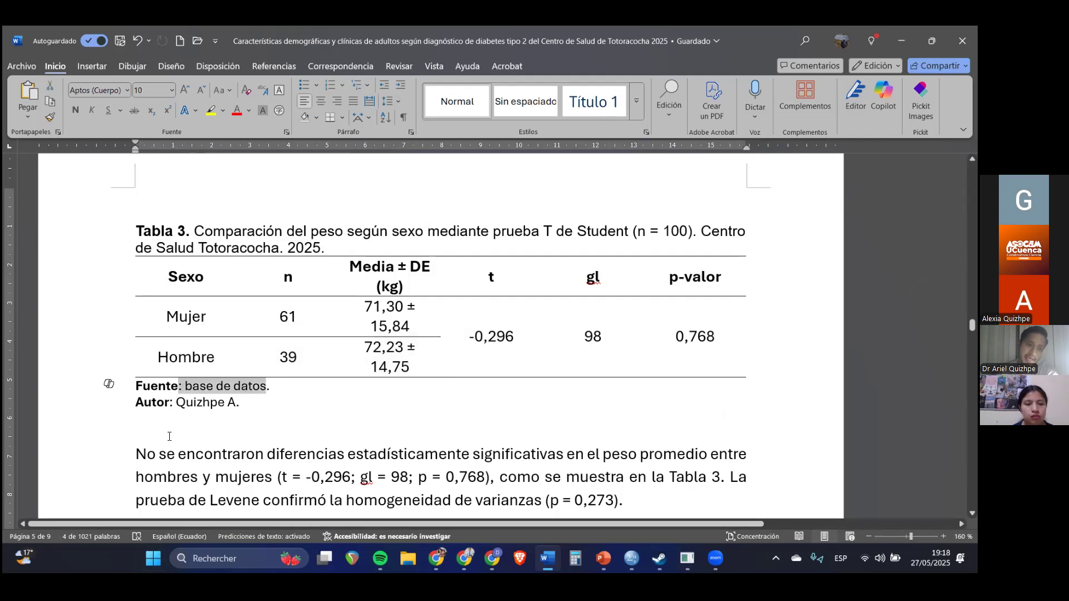
left_click_drag(137, 401, 237, 401)
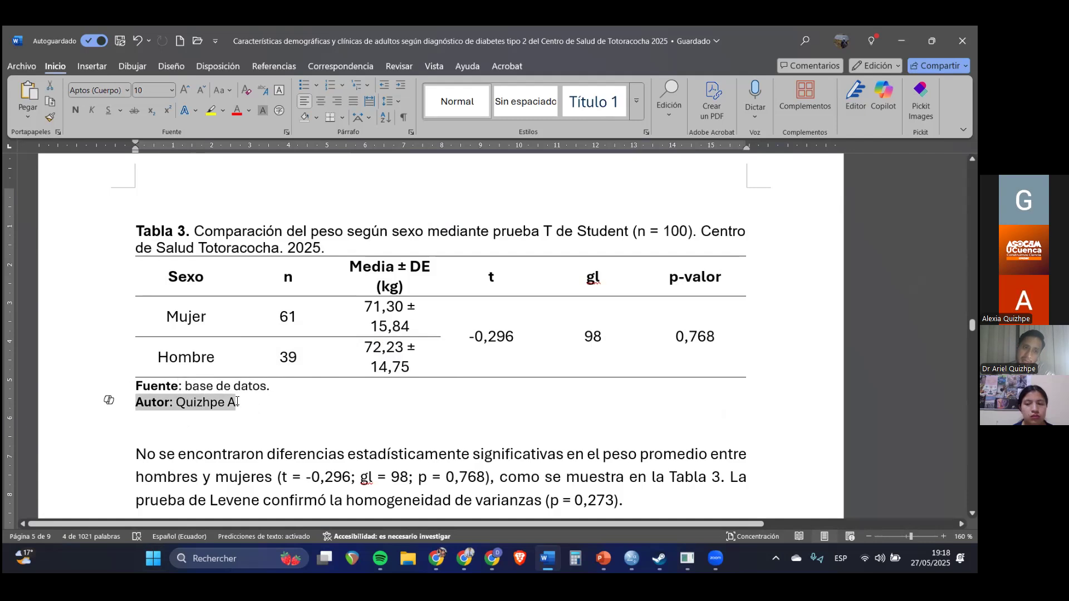
left_click(263, 410)
type(".")
key("Down")
Check the t, gl and p-valor cells of Tabla 3 against the interpretation paragraph below the table.
scroll(267, 412, "down", 1)
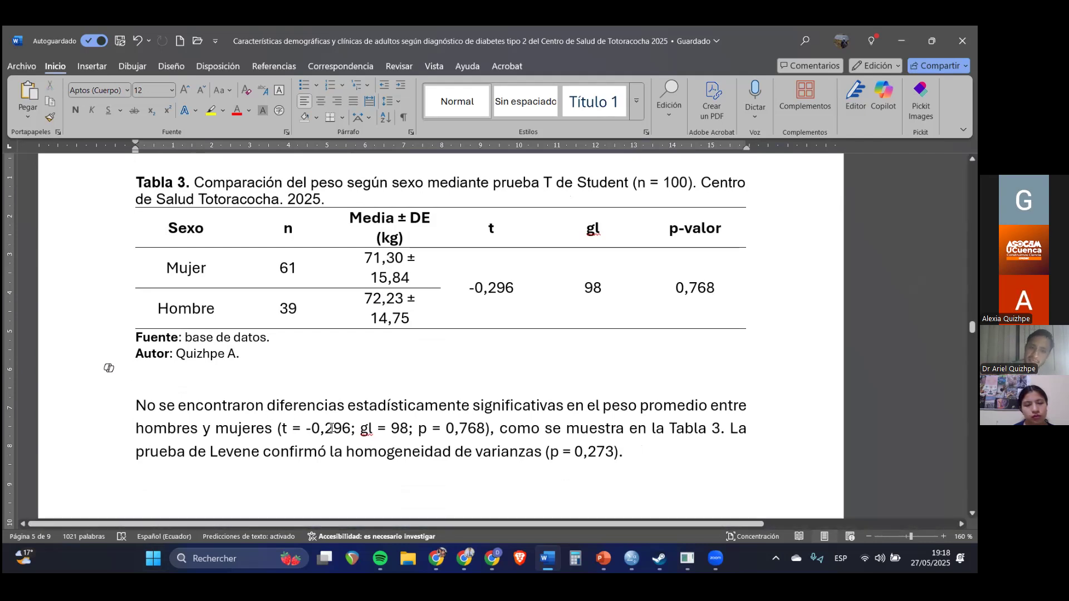
left_click_drag(502, 291, 578, 299)
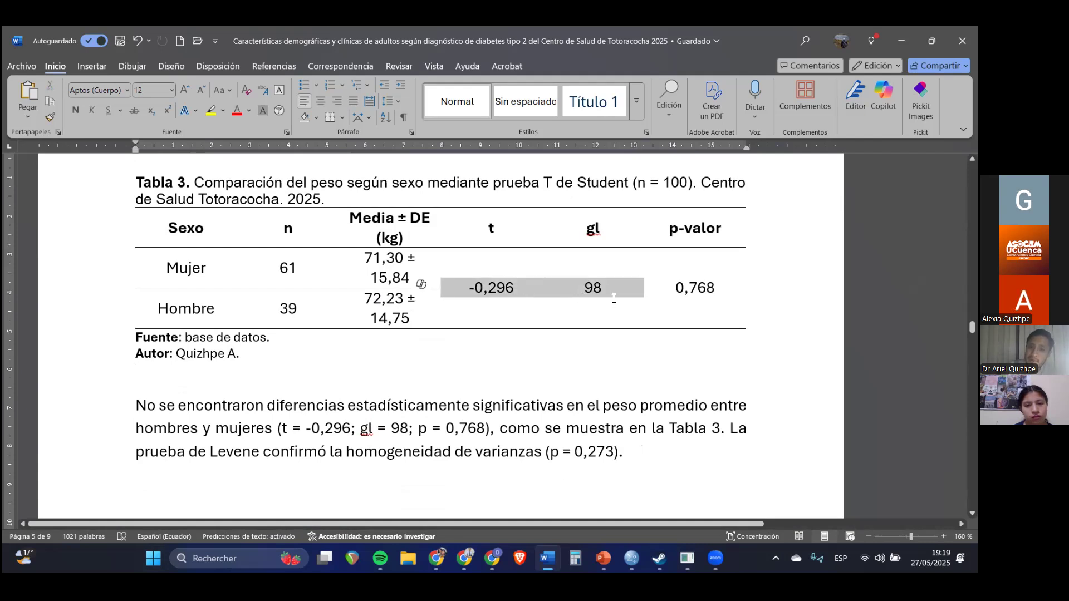
left_click_drag(657, 295, 660, 294)
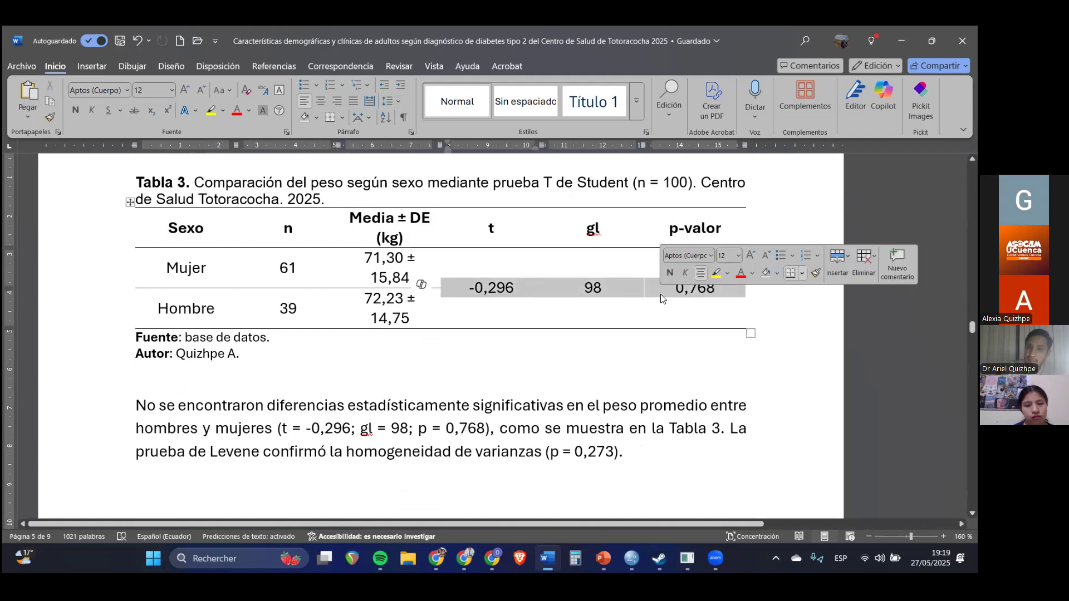
left_click(680, 303)
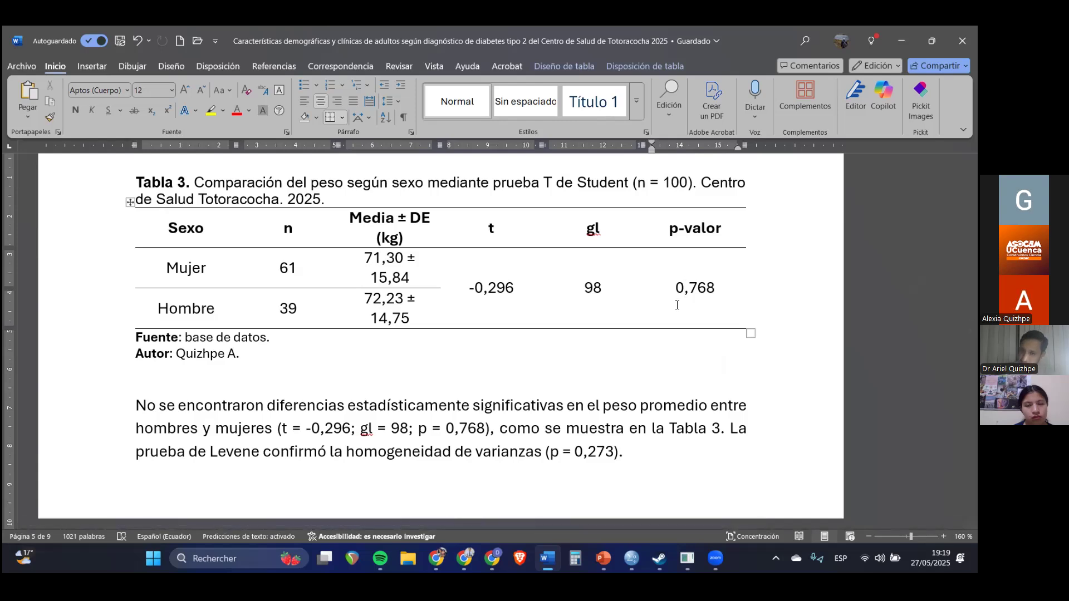
left_click(725, 287)
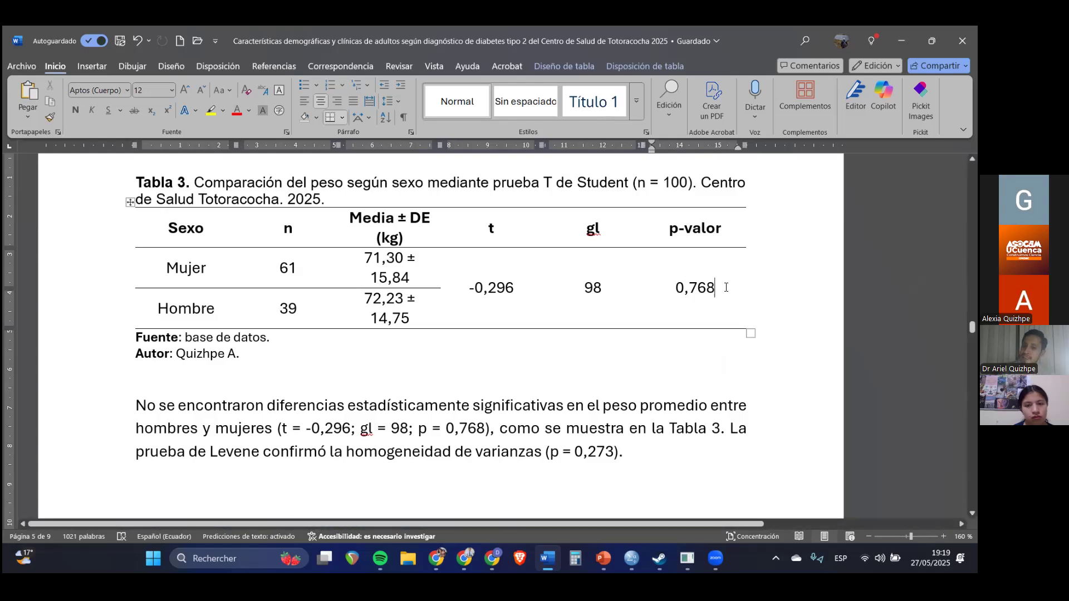
Add 0,05 on a new line below 0,768 in the p-valor cell of Tabla 3.
key("Return")
type("0,05")
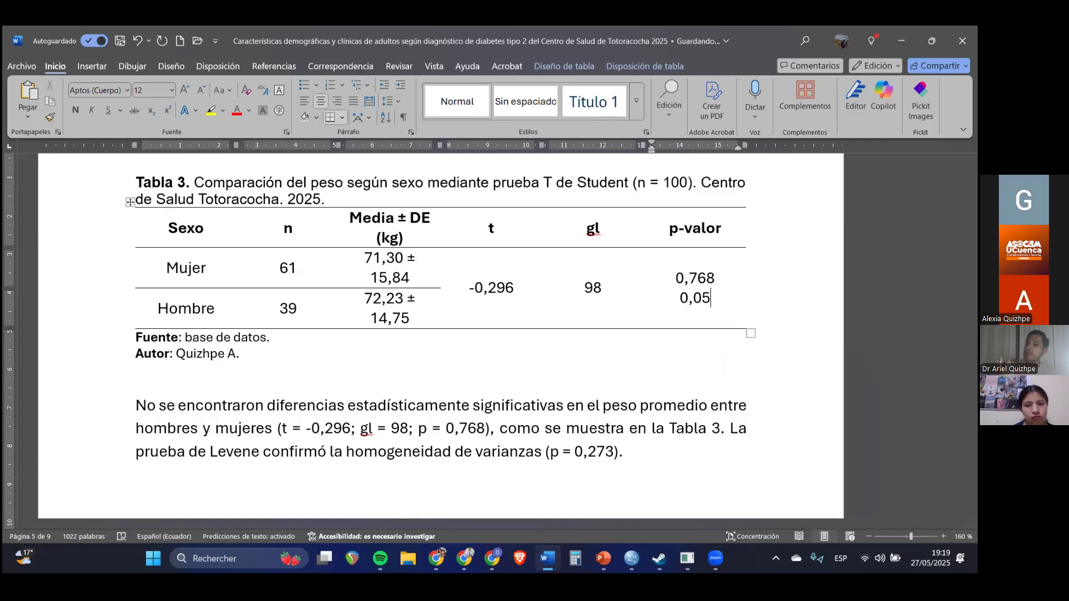
key("Left")
key("Left")
key("Left")
key("Left")
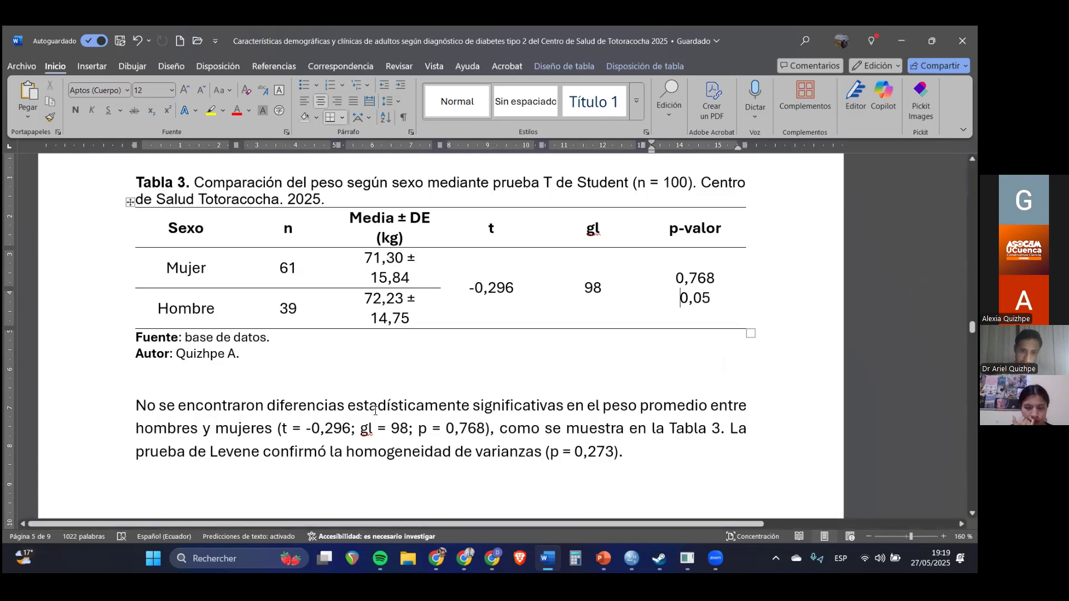
Split the Levene test sentence into its own paragraph below the Tabla 3 interpretation and single out the words "homogeneidad de varianzas".
left_click(730, 431)
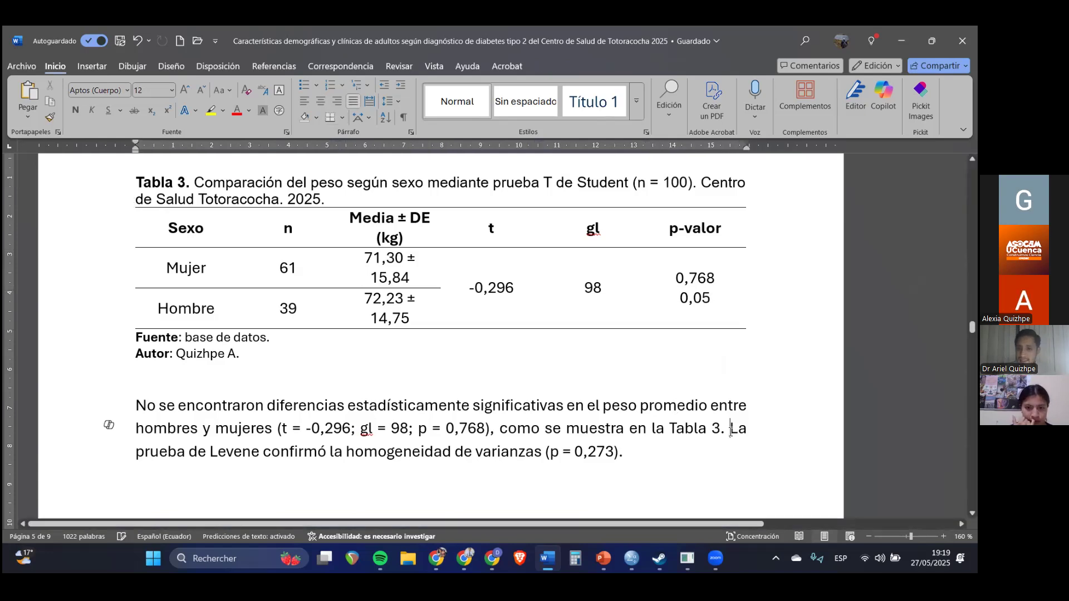
key("Return")
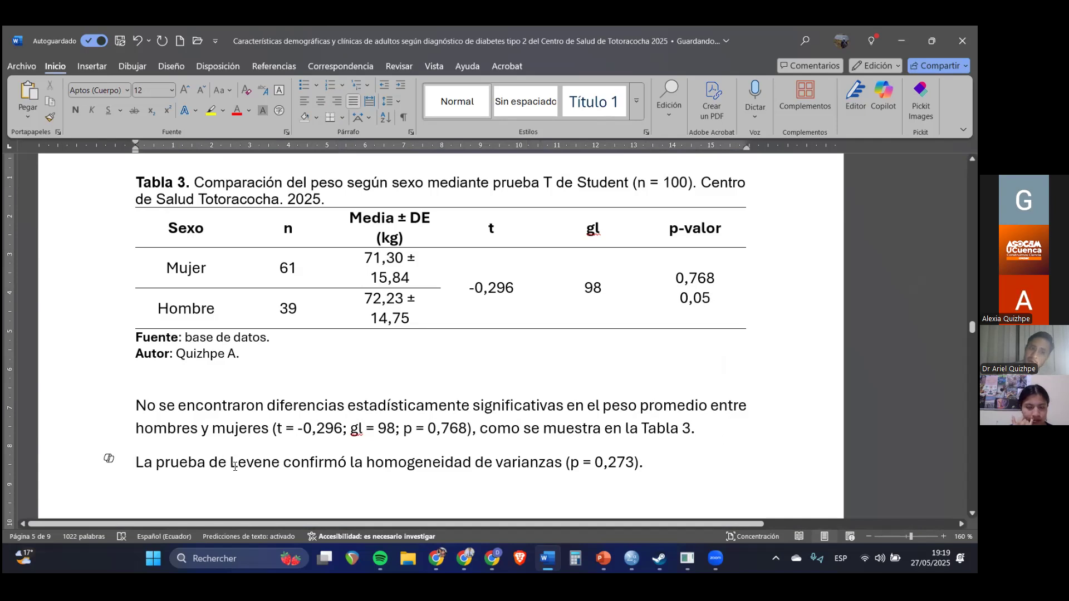
left_click_drag(137, 463, 246, 467)
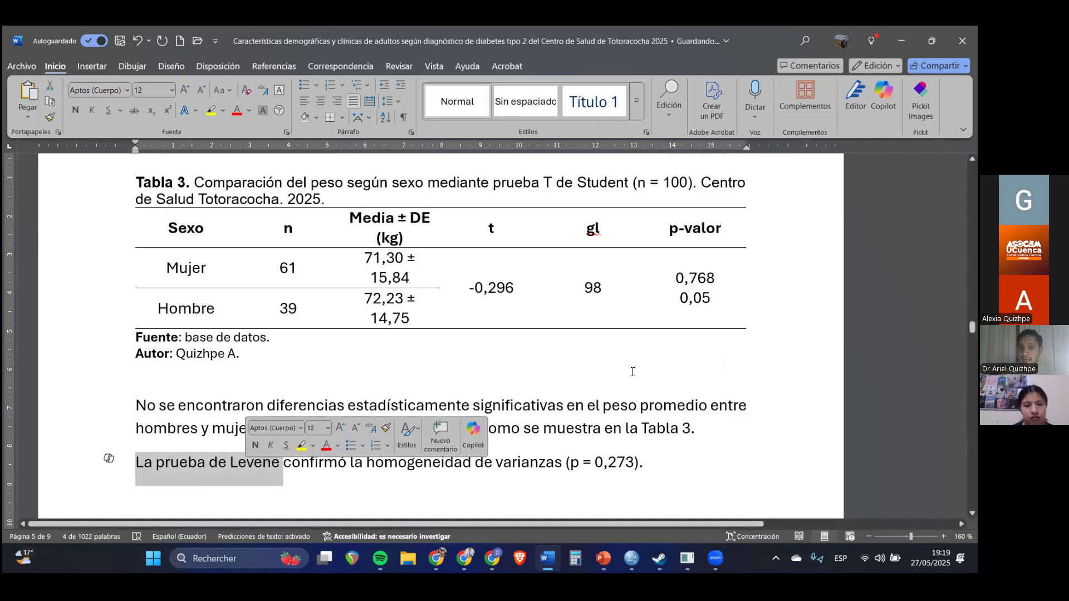
left_click(541, 464)
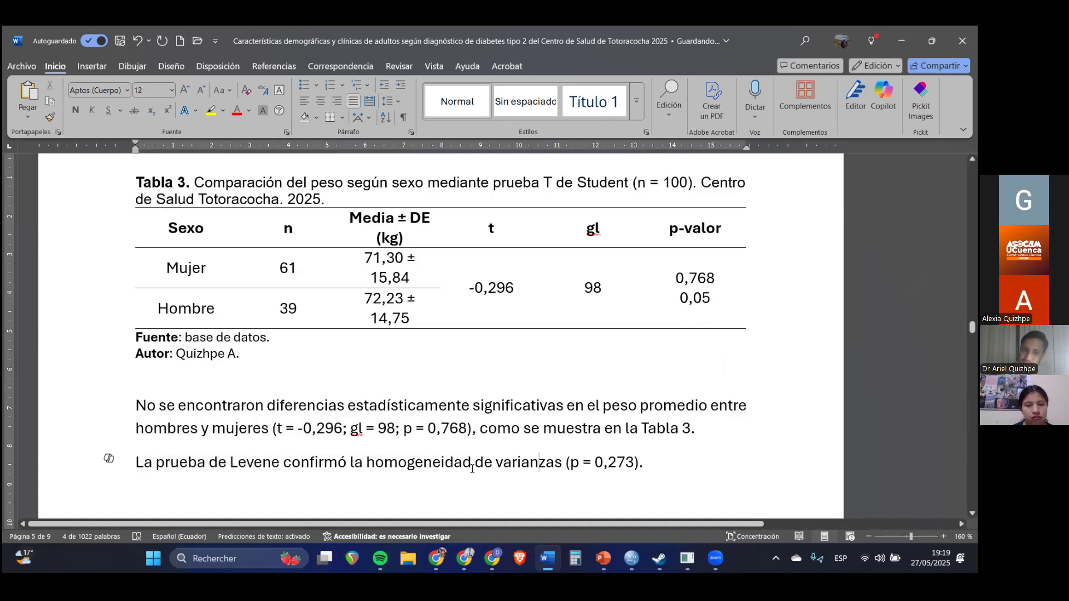
left_click_drag(423, 465, 528, 473)
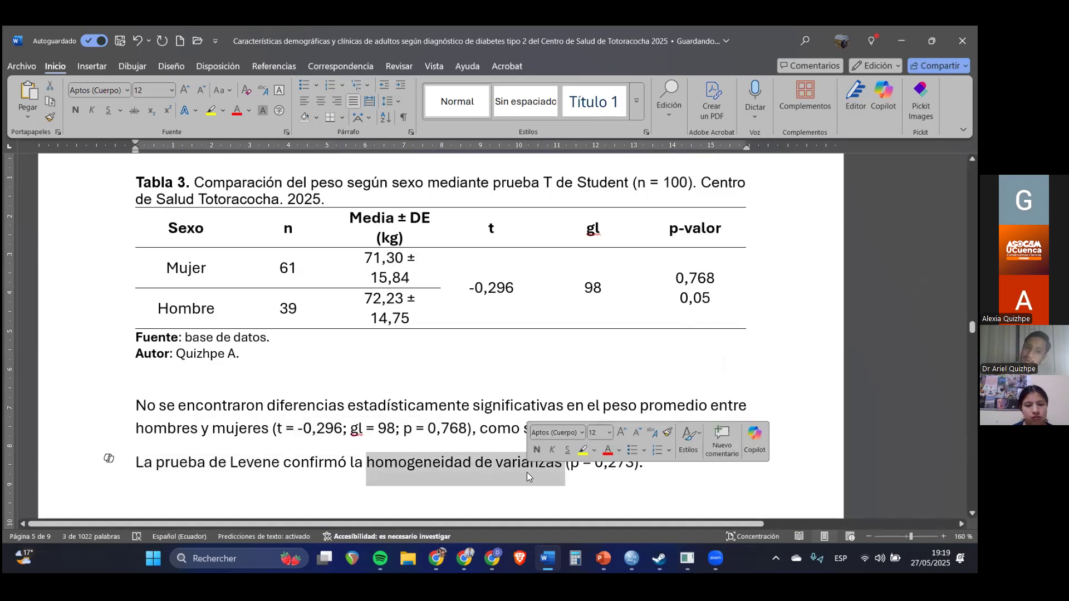
left_click(512, 477)
Check the p value in the Levene sentence against the Prueba de muestras independientes output pasted below it.
scroll(554, 472, "down", 3)
scroll(554, 472, "down", 5)
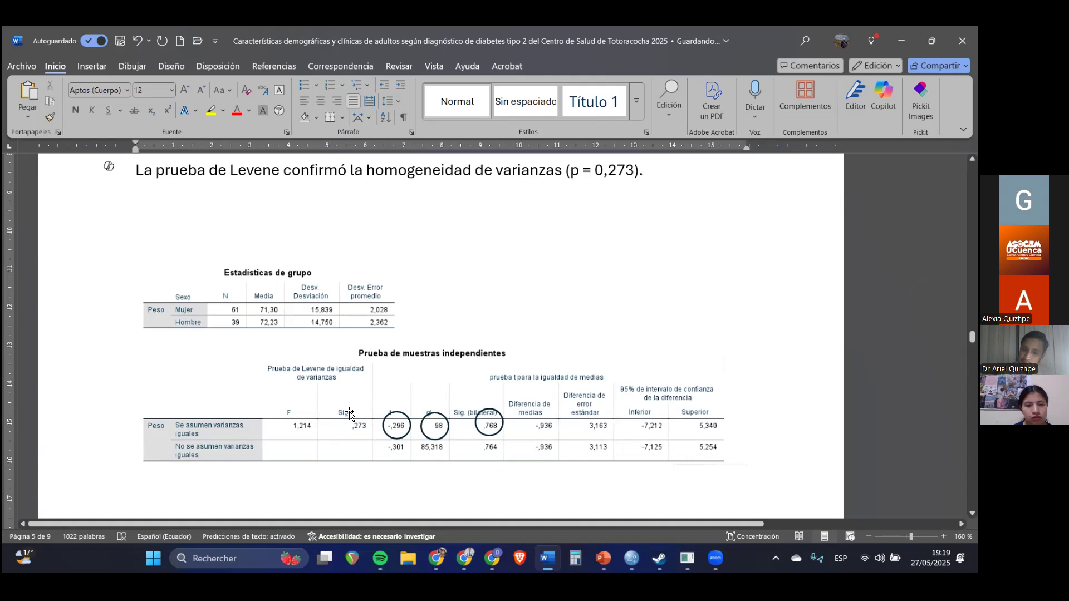
scroll(386, 415, "up", 3)
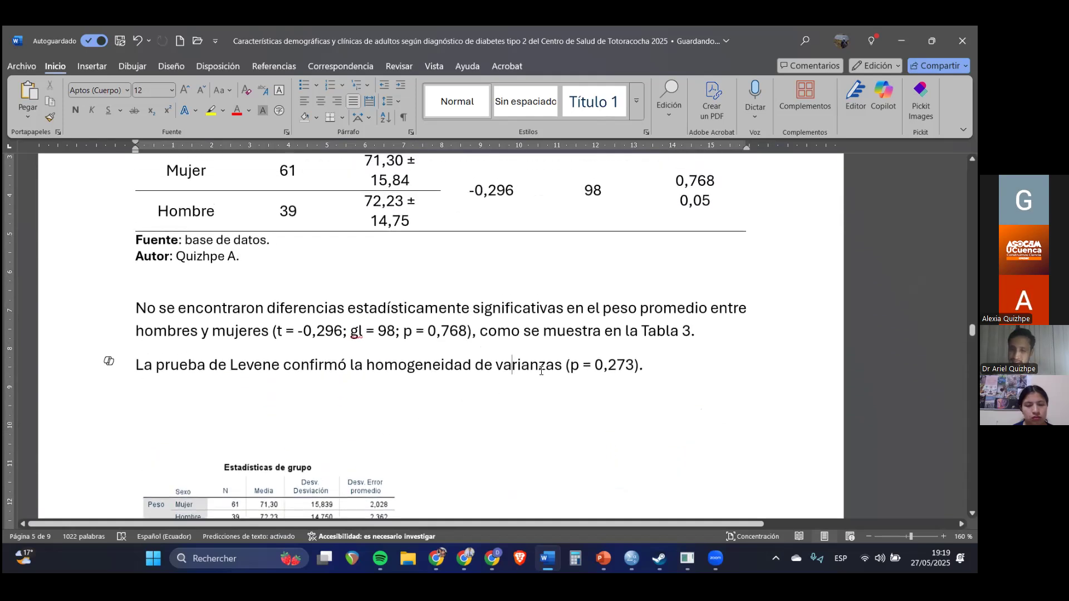
double_click(601, 363)
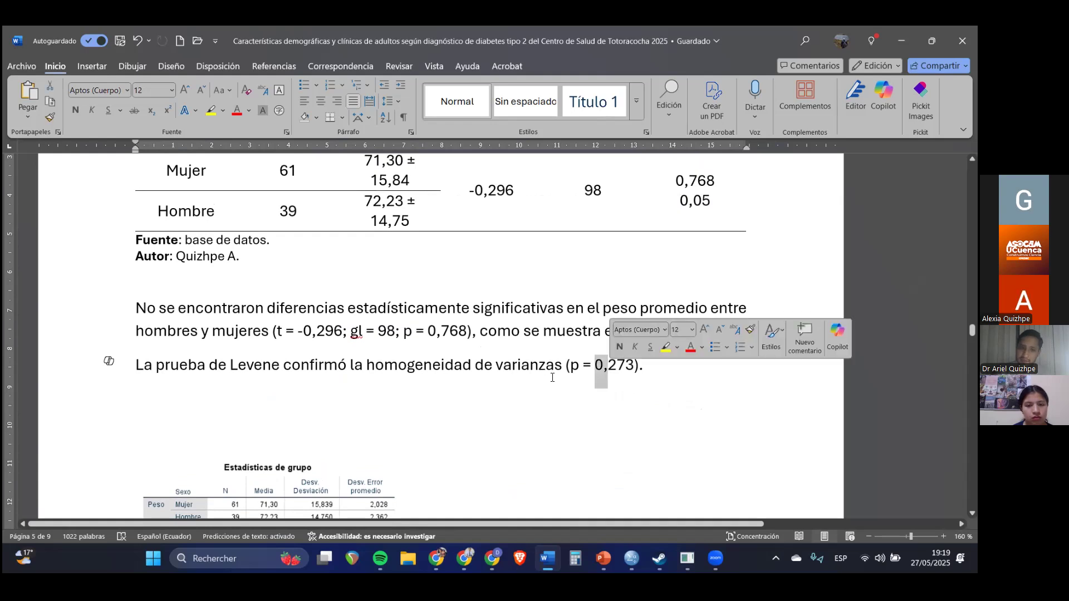
scroll(508, 354, "down", 1)
scroll(508, 354, "up", 1)
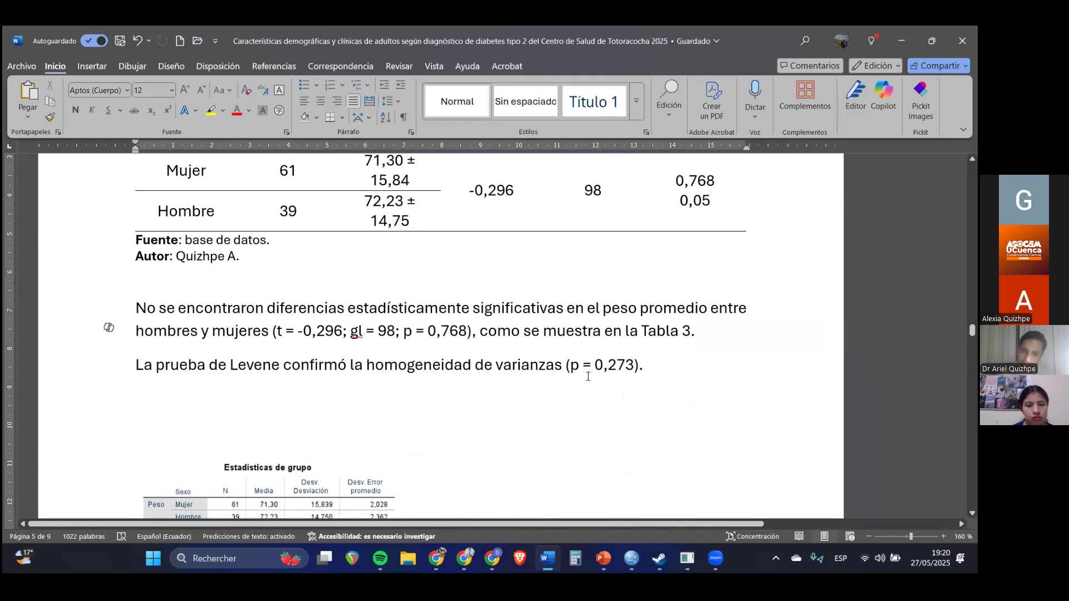
left_click_drag(636, 370, 150, 368)
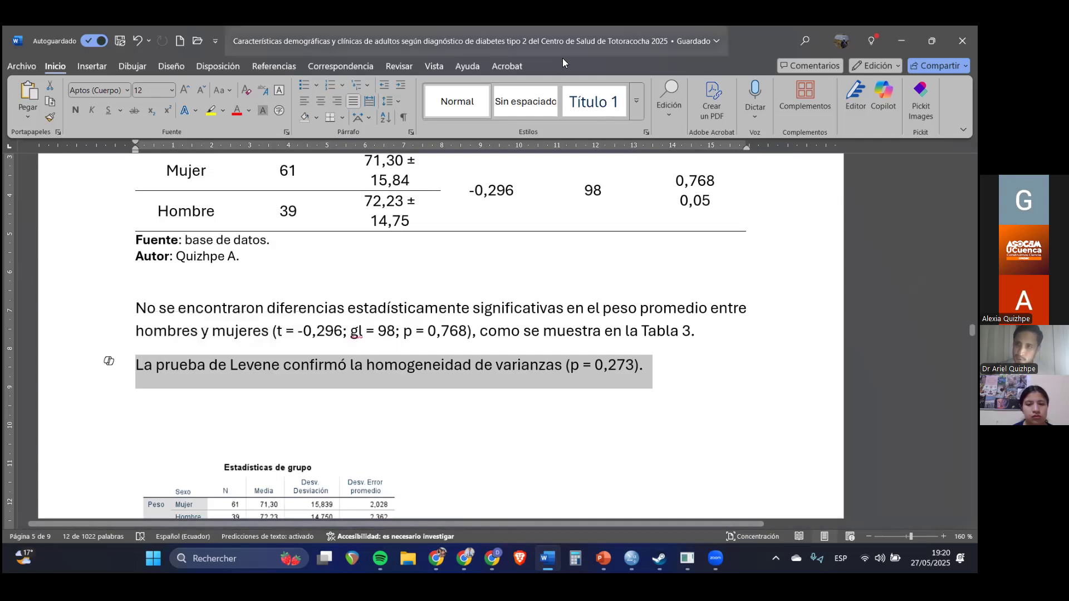
left_click(518, 290)
Review Tabla 3 with its interpretation, go on to the ANOVA table Tabla 4, and bring up the open PowerPoint presentations.
scroll(519, 290, "up", 3)
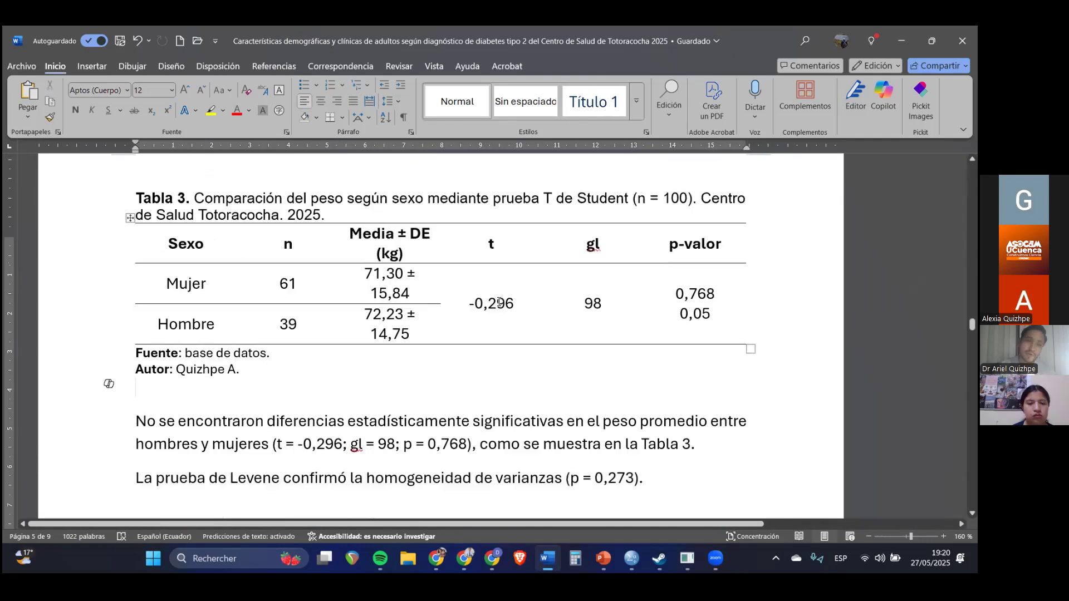
scroll(753, 240, "down", 3)
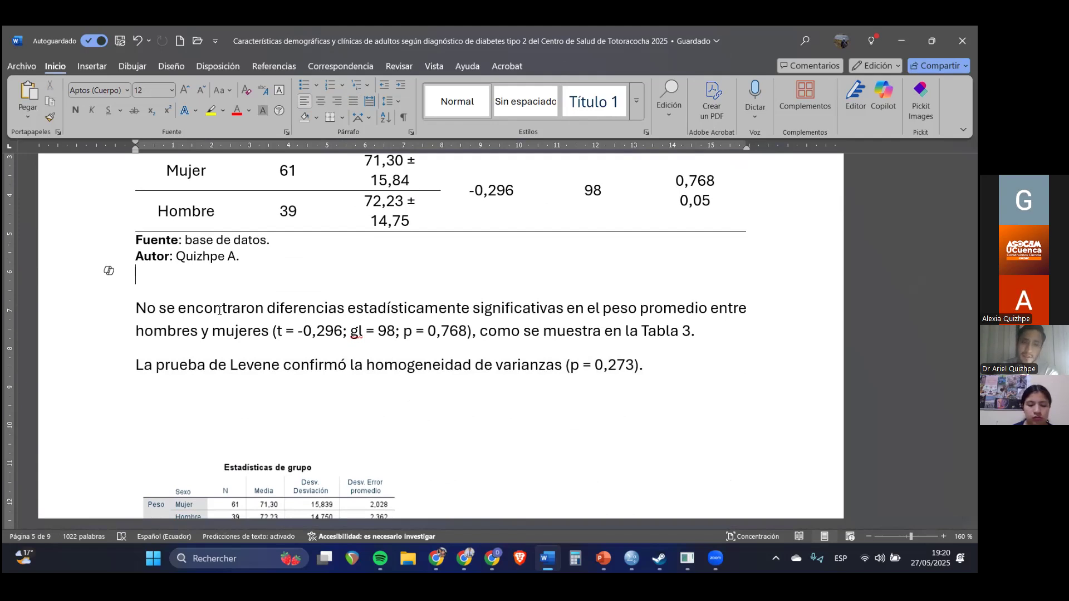
scroll(301, 333, "up", 3)
scroll(312, 333, "down", 3)
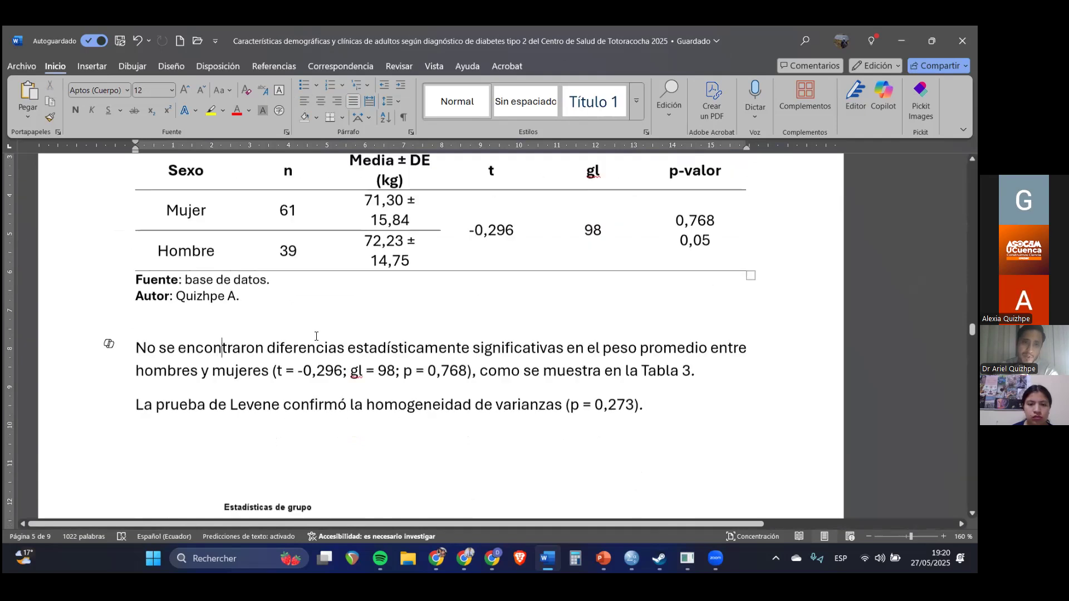
scroll(327, 342, "down", 5)
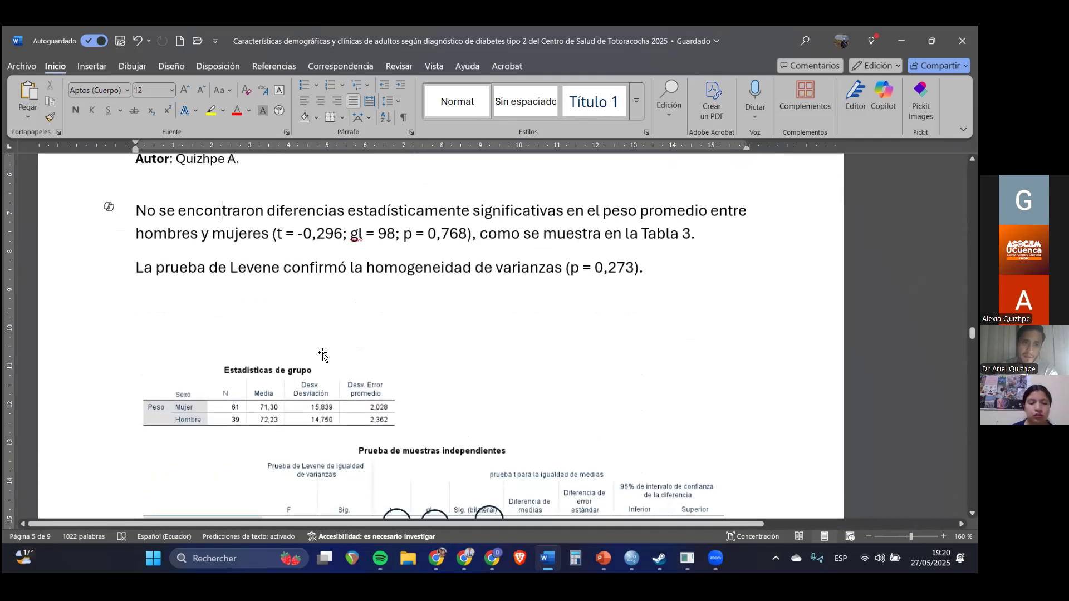
scroll(324, 353, "down", 10)
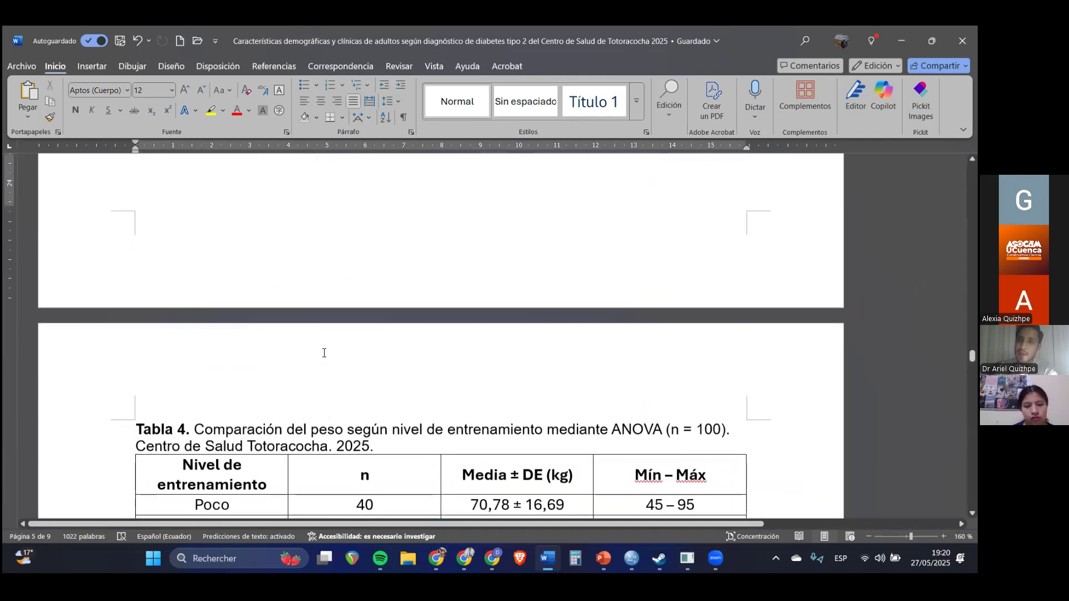
scroll(324, 353, "down", 3)
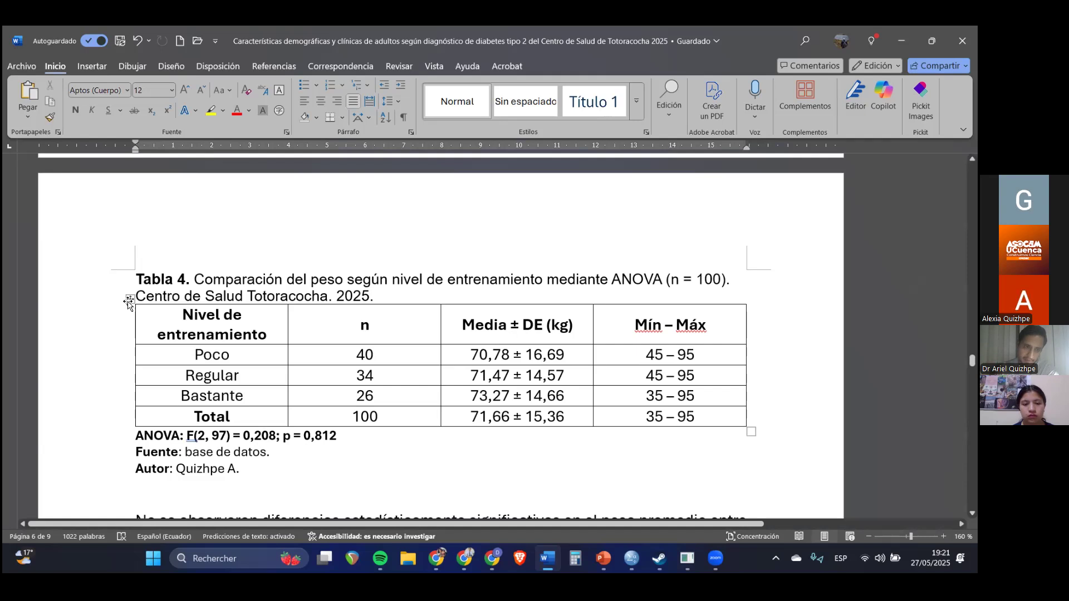
left_click(604, 559)
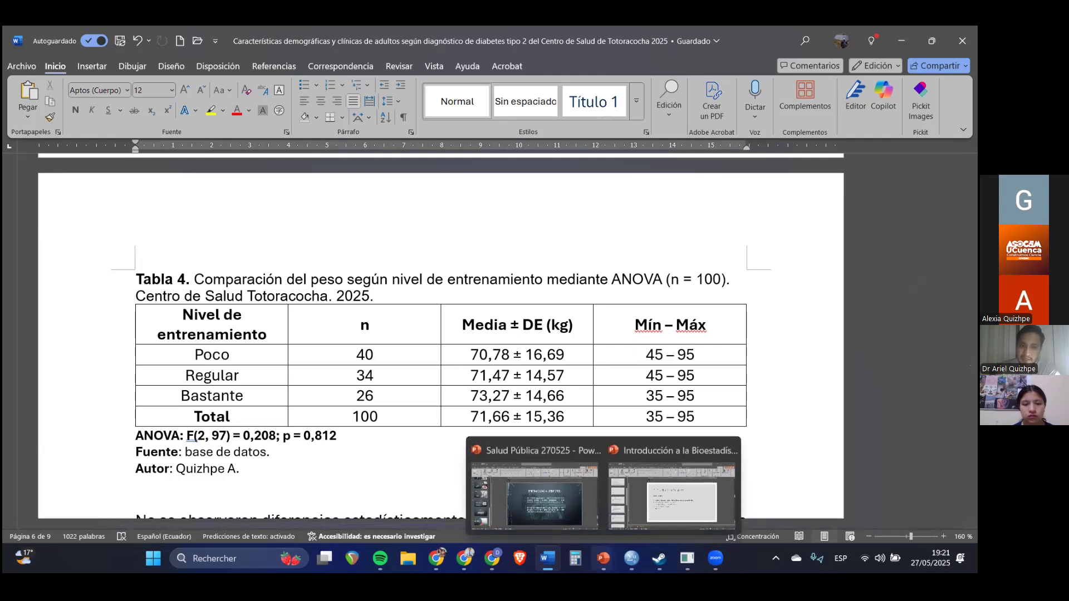
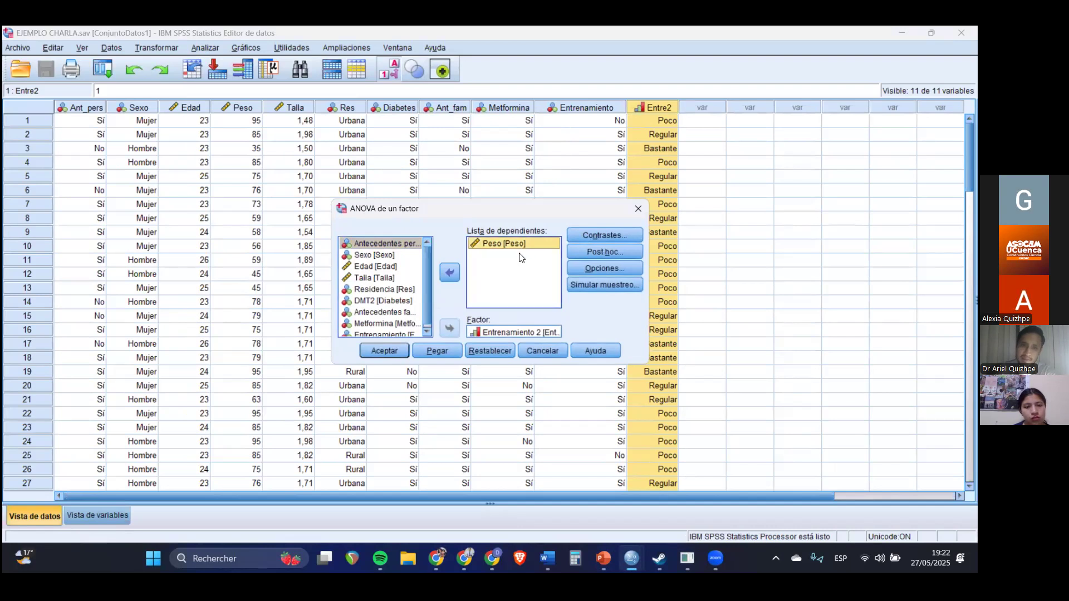
Run the one-way ANOVA of Peso by Entrenamiento 2 in SPSS with the Tukey post hoc test instead of Games-Howell.
left_click(516, 331)
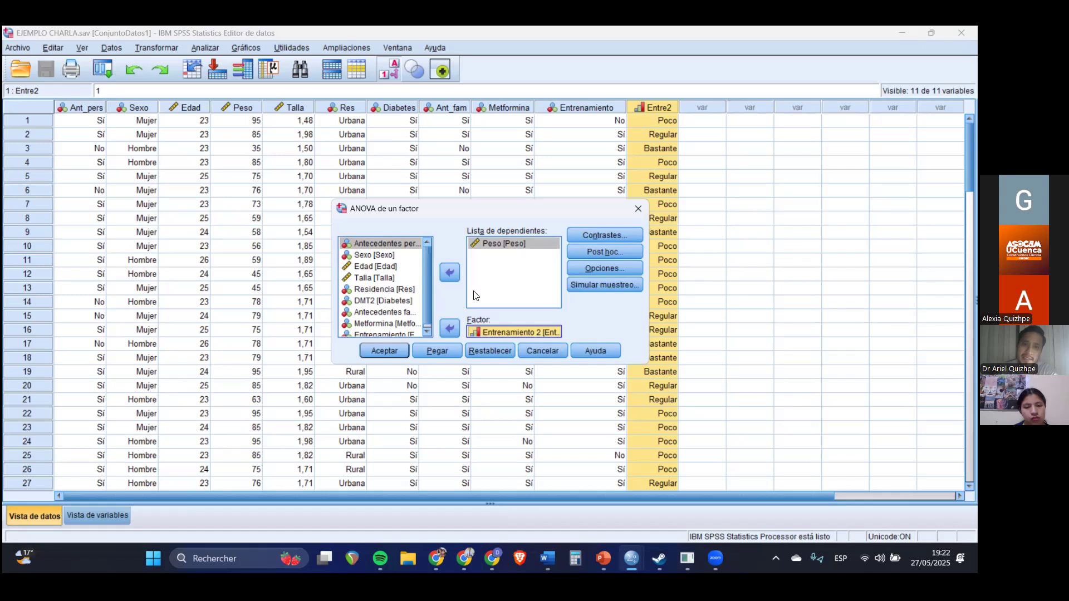
left_click_drag(480, 208, 427, 146)
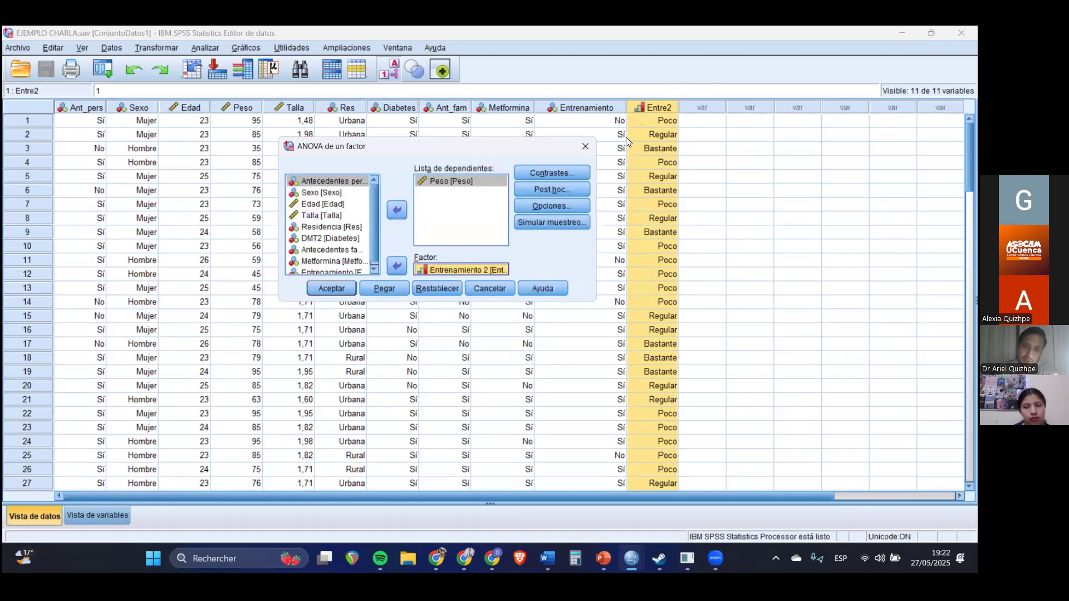
left_click(538, 189)
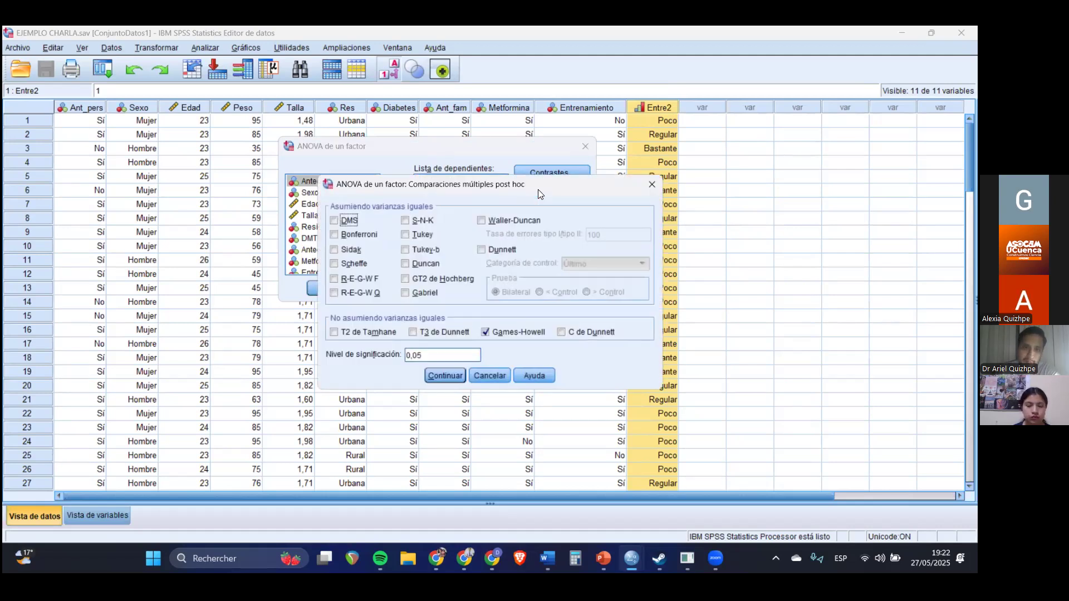
left_click(405, 235)
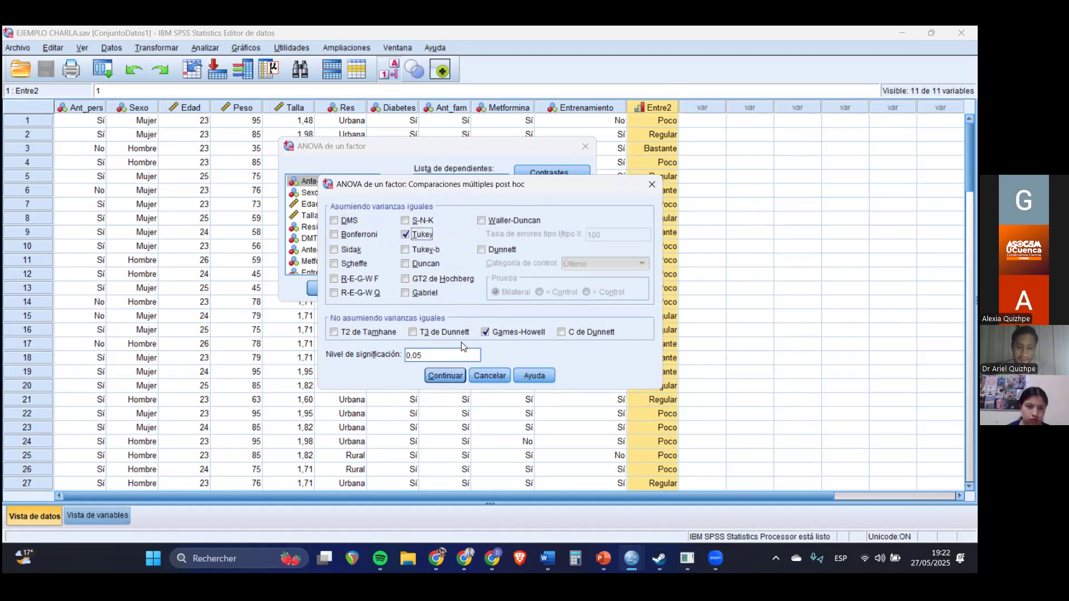
left_click(482, 333)
left_click(445, 376)
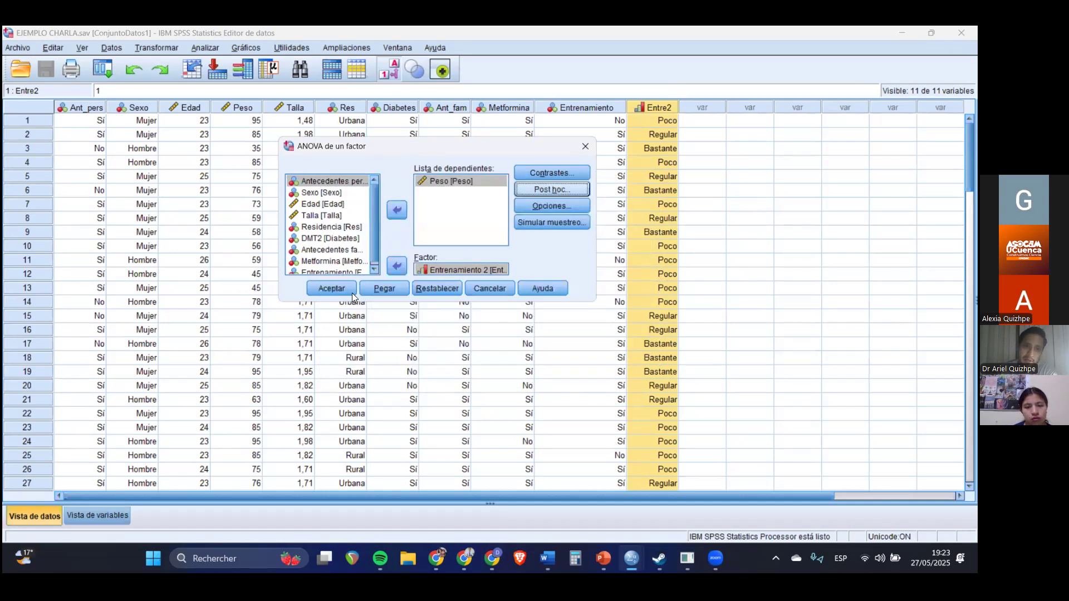
left_click(336, 293)
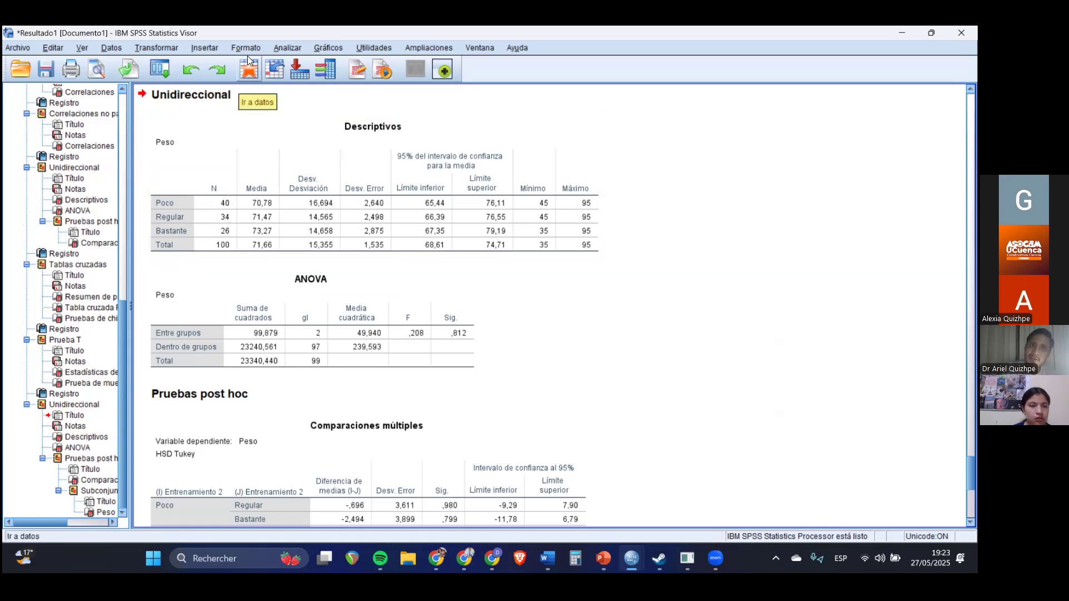
Rerun the one-way ANOVA of Peso by Entrenamiento 2 with Games-Howell as the only post hoc test, replacing Tukey.
left_click(277, 48)
mouse_move(294, 49)
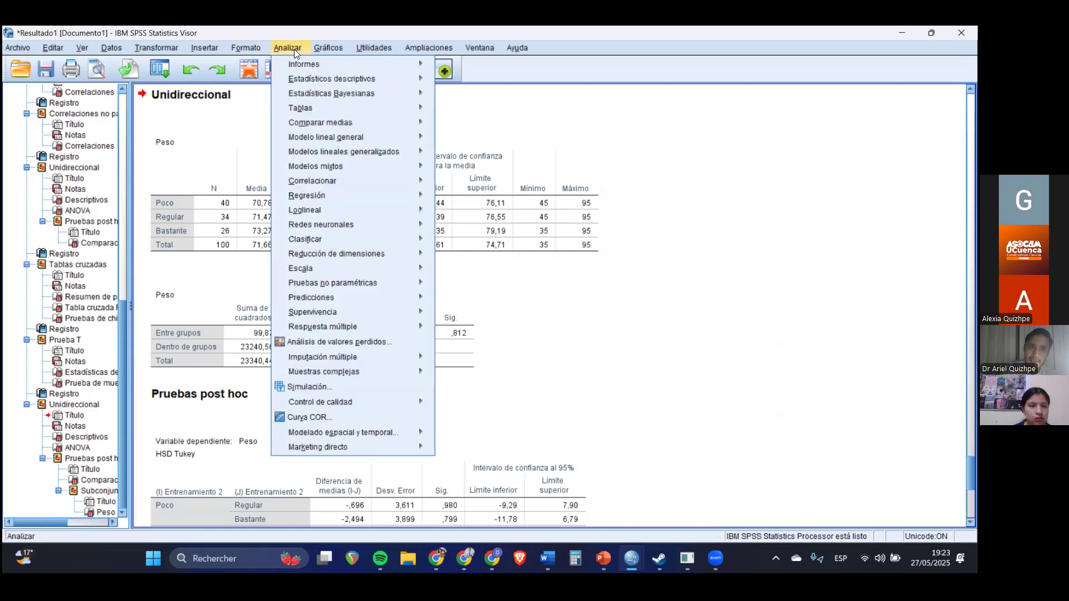
mouse_move(324, 125)
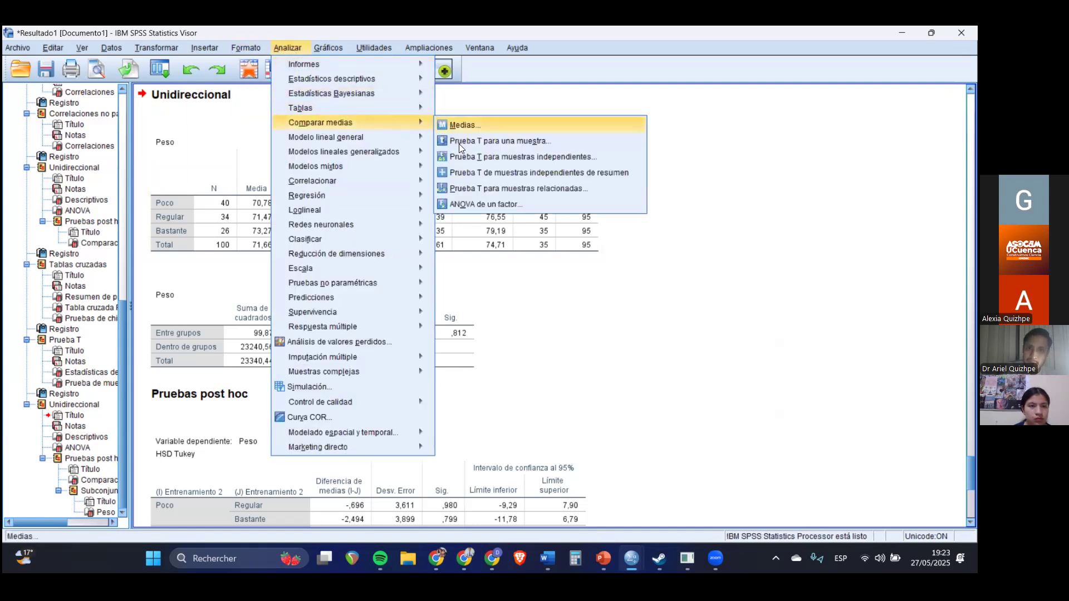
left_click(464, 201)
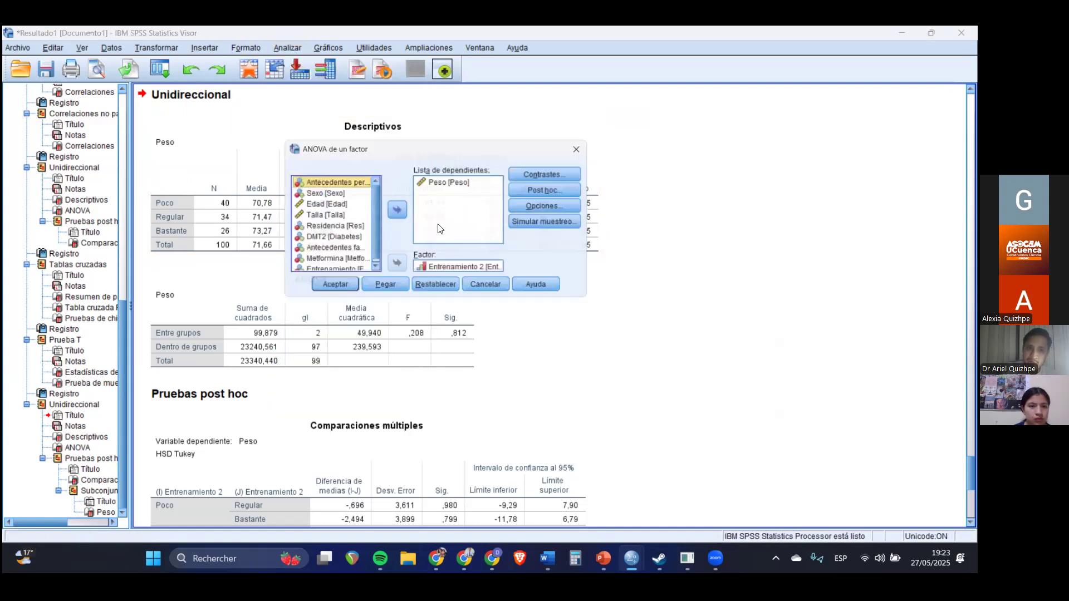
left_click(550, 188)
left_click(406, 234)
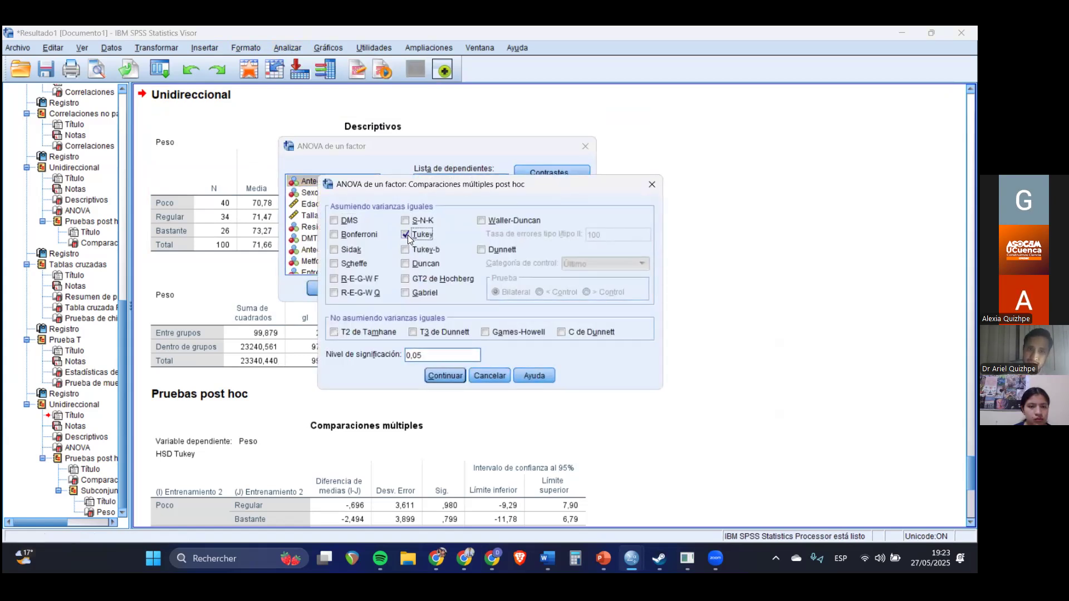
left_click(486, 332)
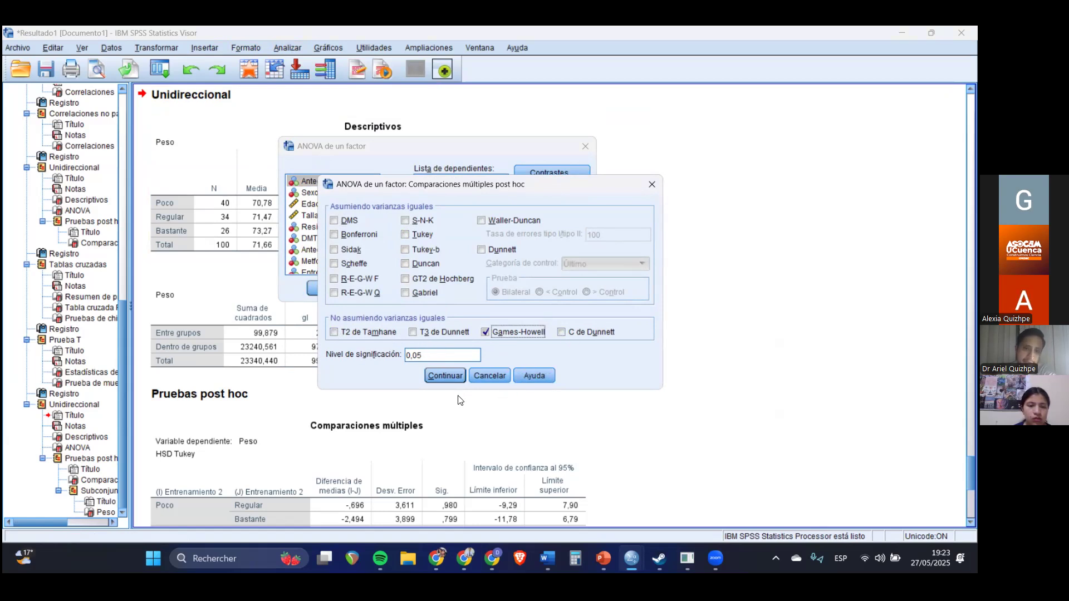
left_click(444, 376)
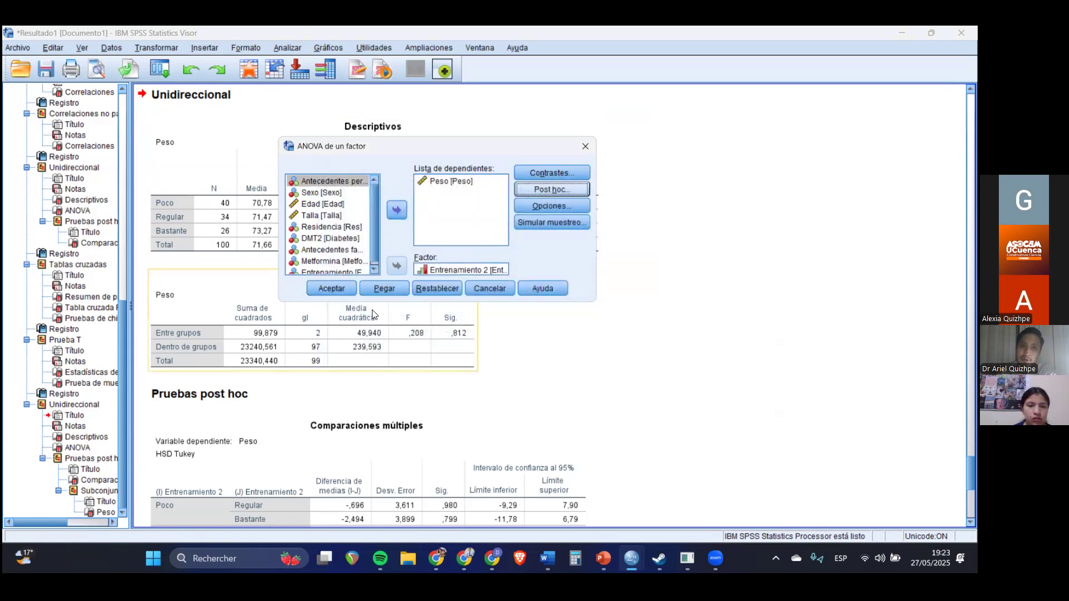
left_click(332, 288)
left_click(347, 291)
left_click(345, 233)
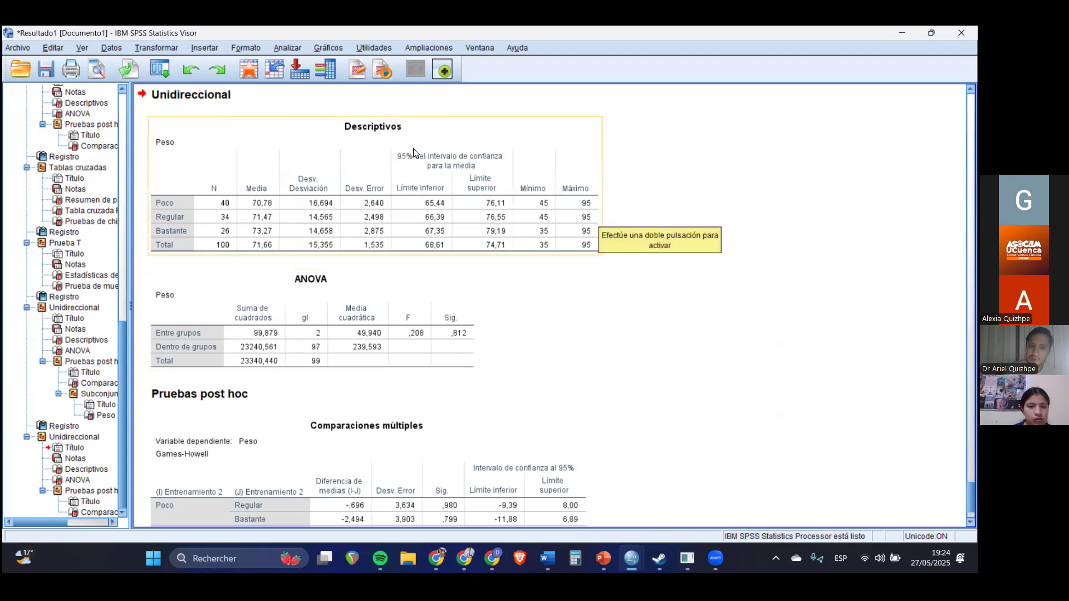
Examine the ANOVA and Games-Howell comparison tables in the output and switch to the Word report at Tabla 4.
scroll(410, 389, "down", 3)
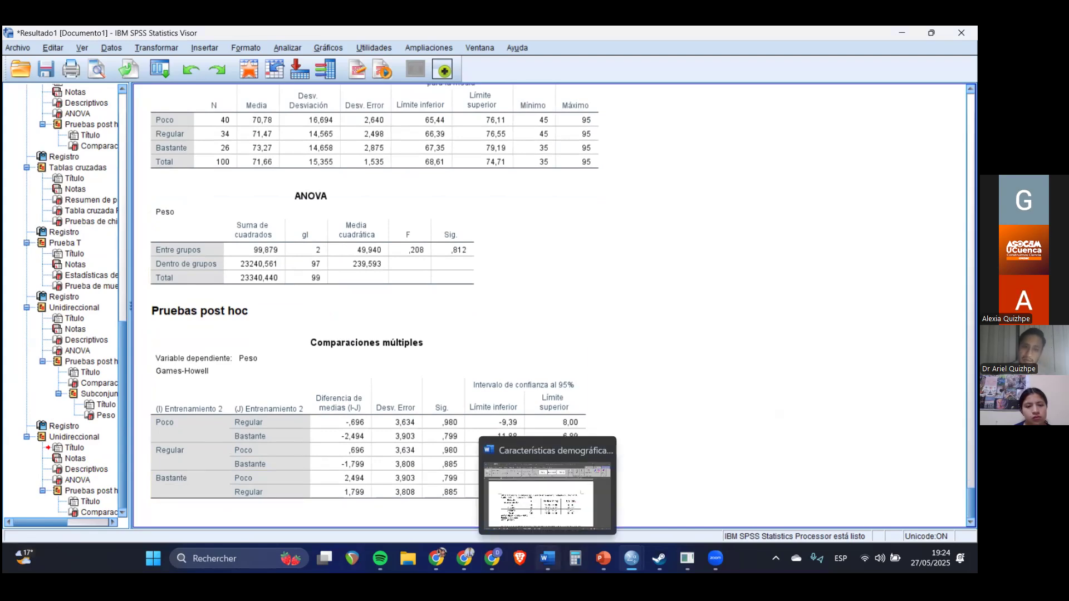
left_click(547, 558)
scroll(273, 279, "down", 2)
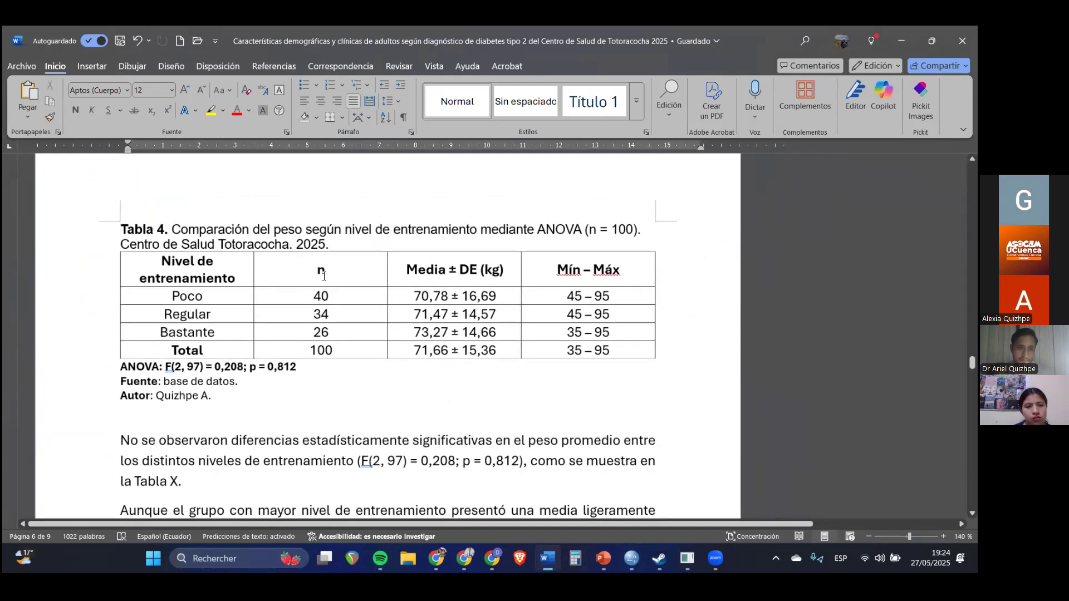
Check Tabla 4's n, training level and Mín–Máx columns against the SPSS descriptives pasted below it.
scroll(325, 275, "down", 6)
scroll(323, 278, "down", 1)
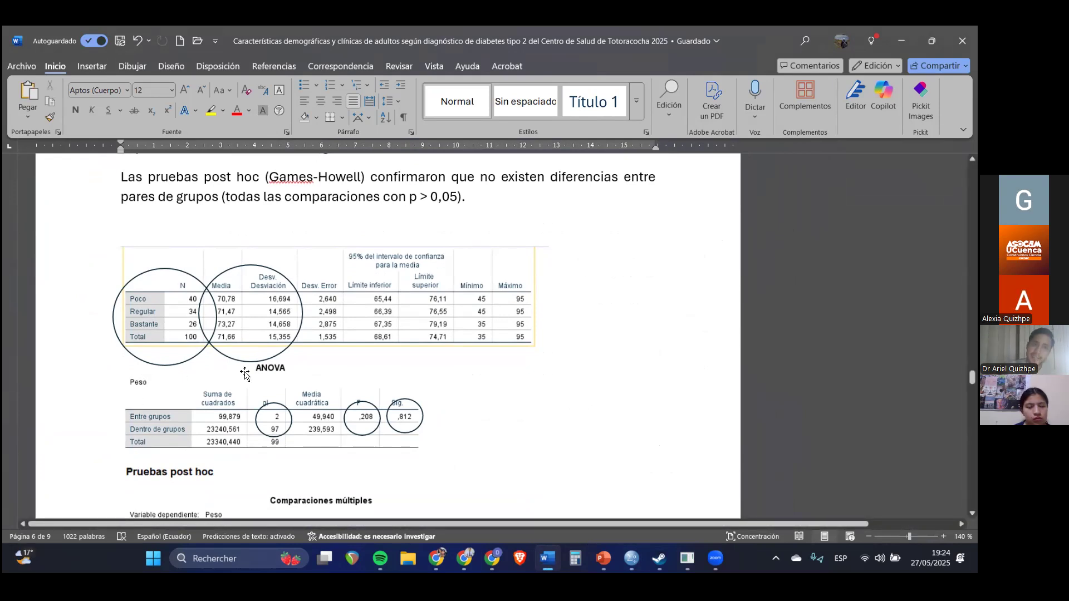
scroll(250, 366, "up", 6)
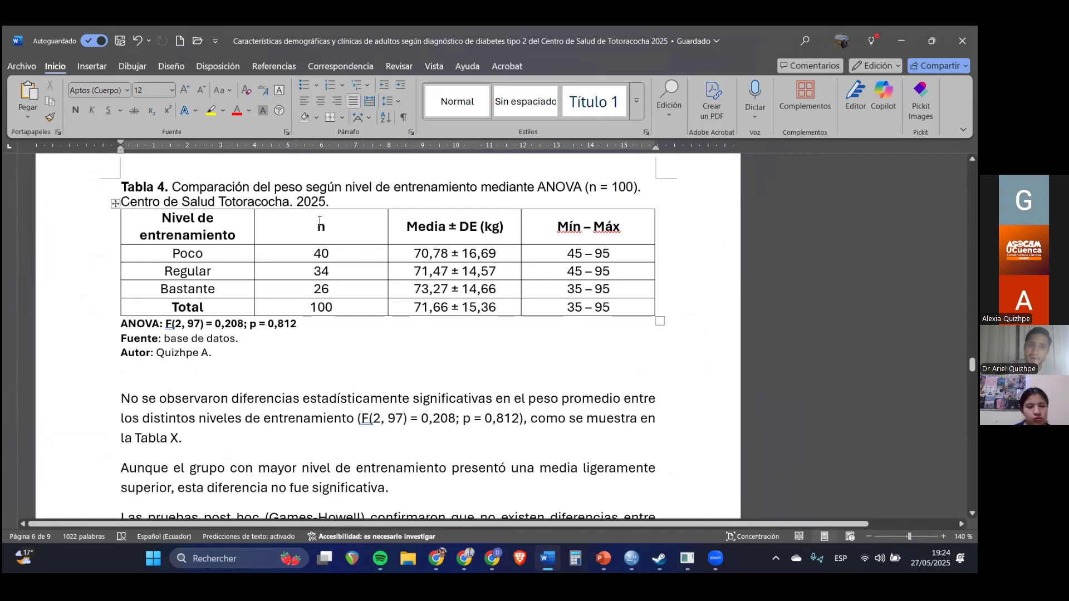
left_click_drag(324, 224, 325, 305)
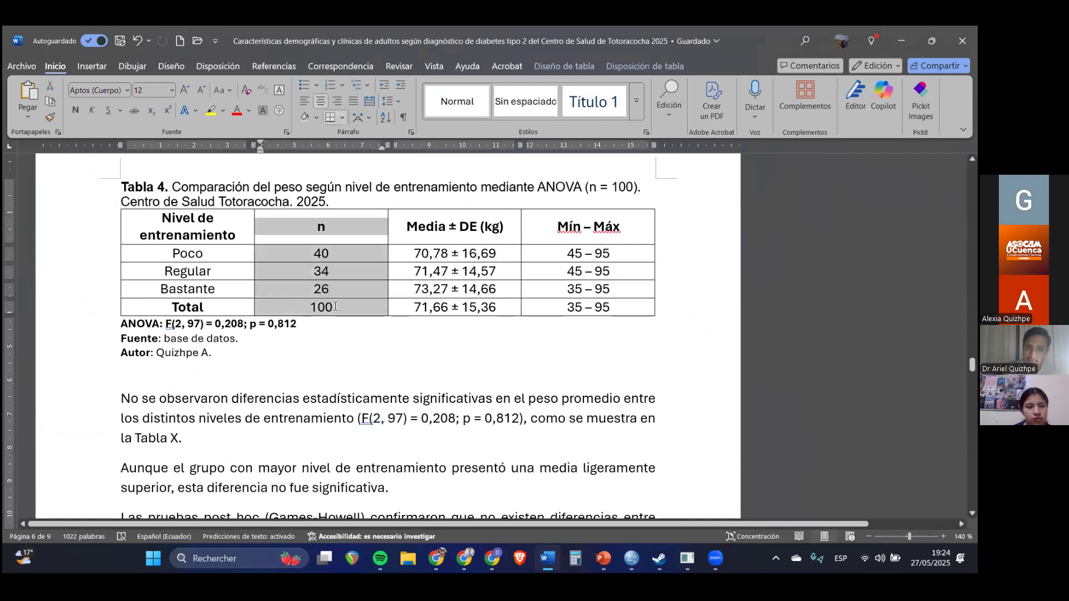
left_click(325, 305)
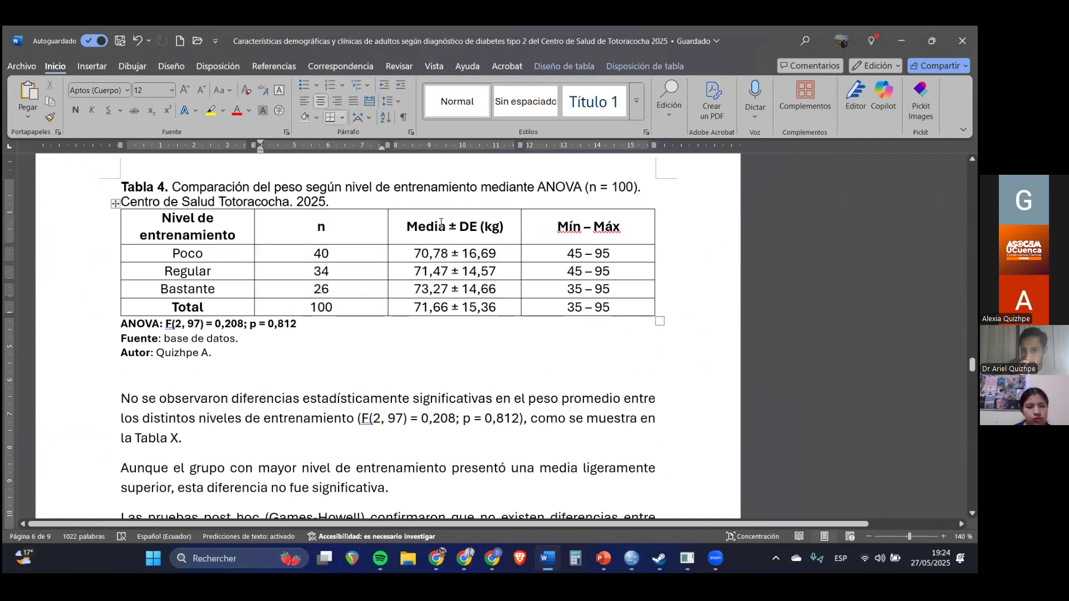
double_click(174, 255)
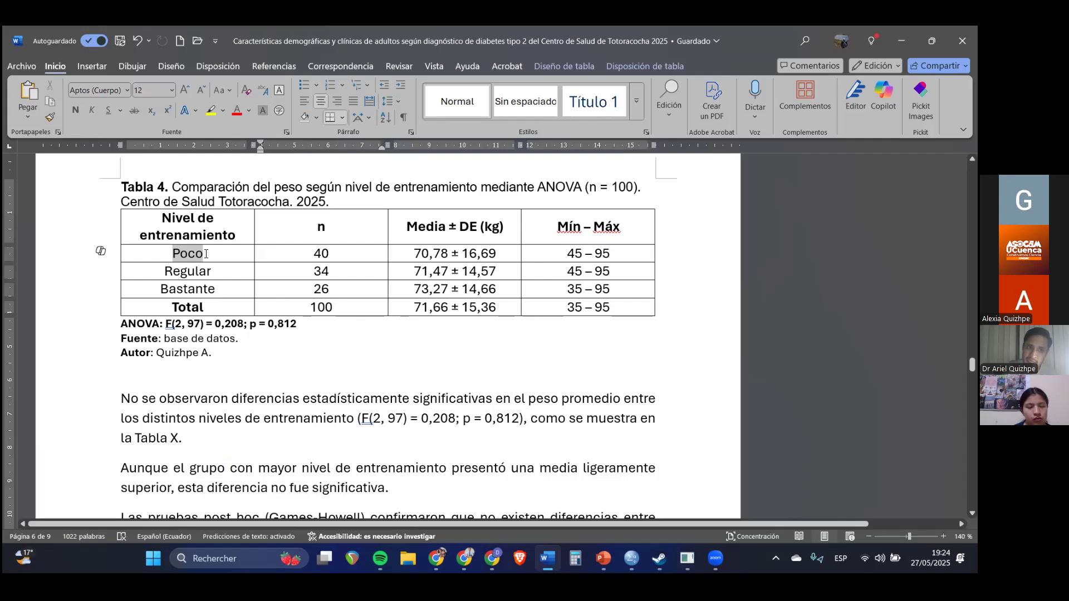
left_click_drag(172, 272, 222, 290)
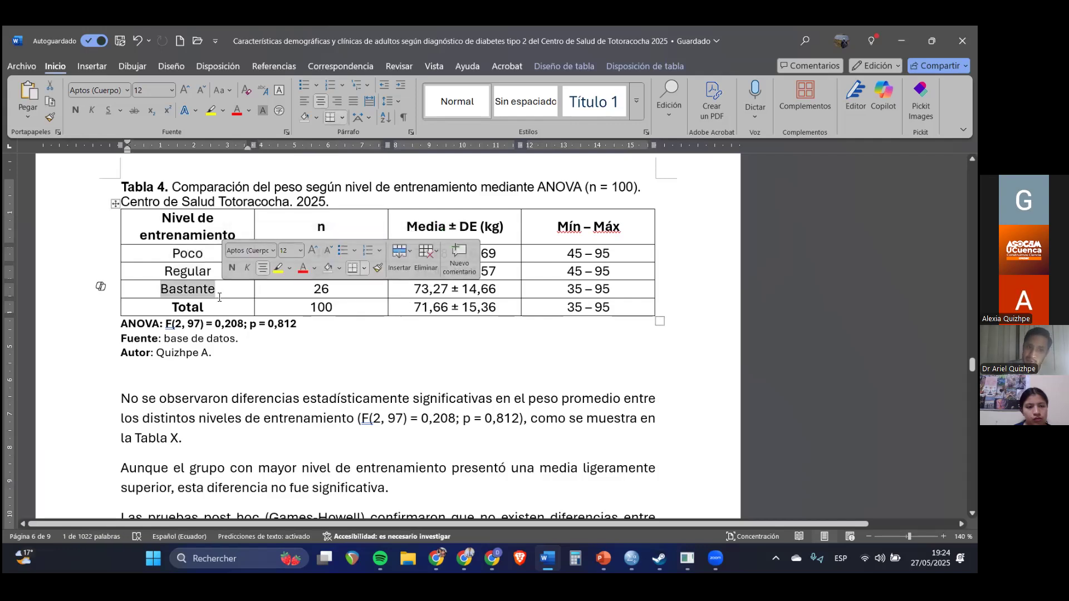
left_click(505, 276)
left_click_drag(554, 257, 562, 309)
left_click(593, 310)
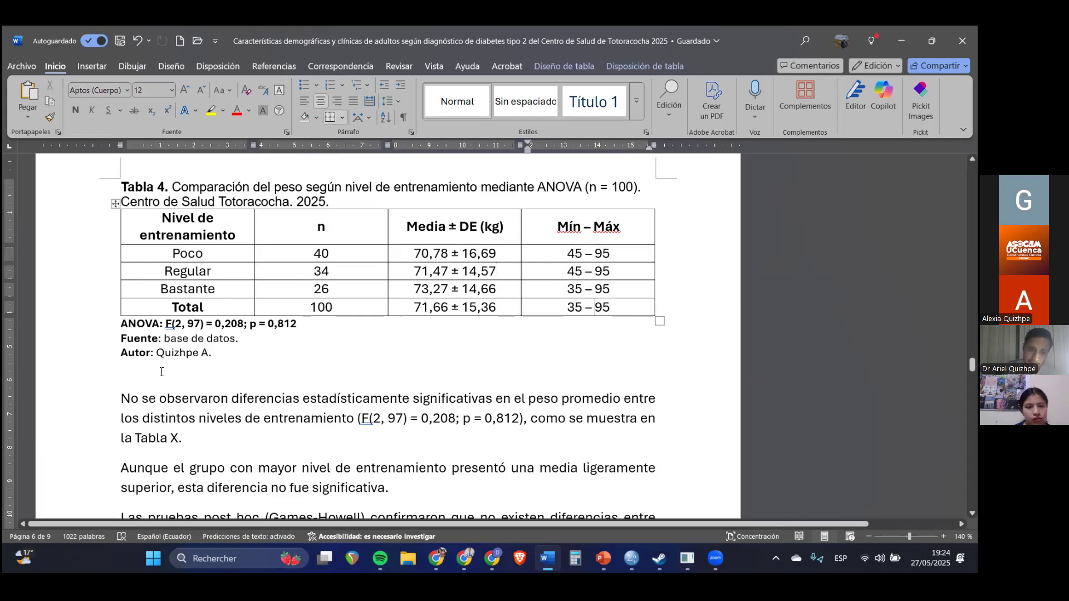
Try adding a column after Mín–Máx in Tabla 4 with its cells below the header merged for the ANOVA result.
left_click(116, 202)
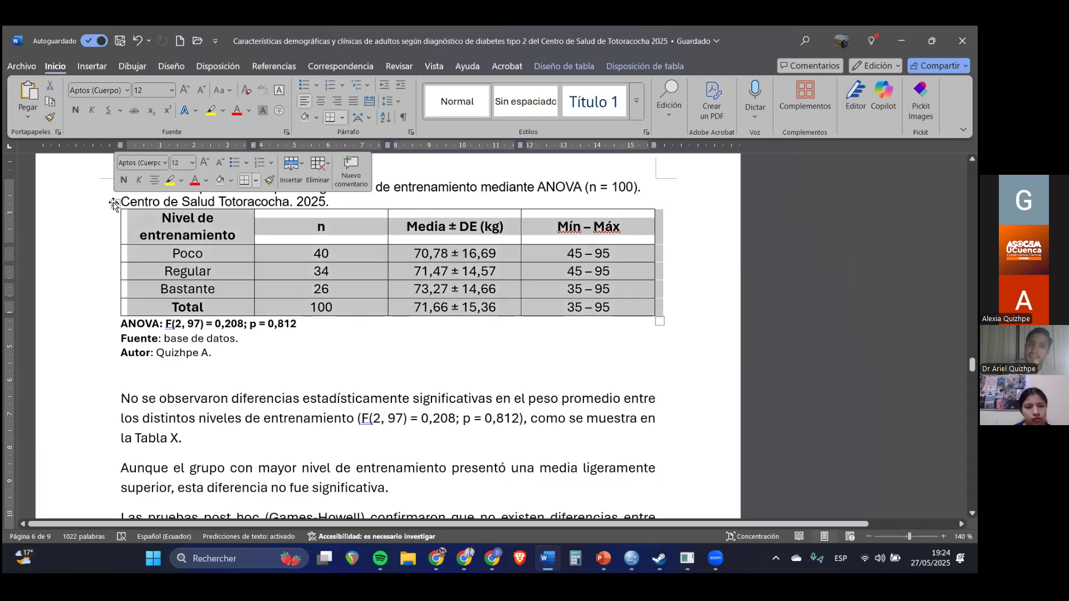
left_click(638, 251)
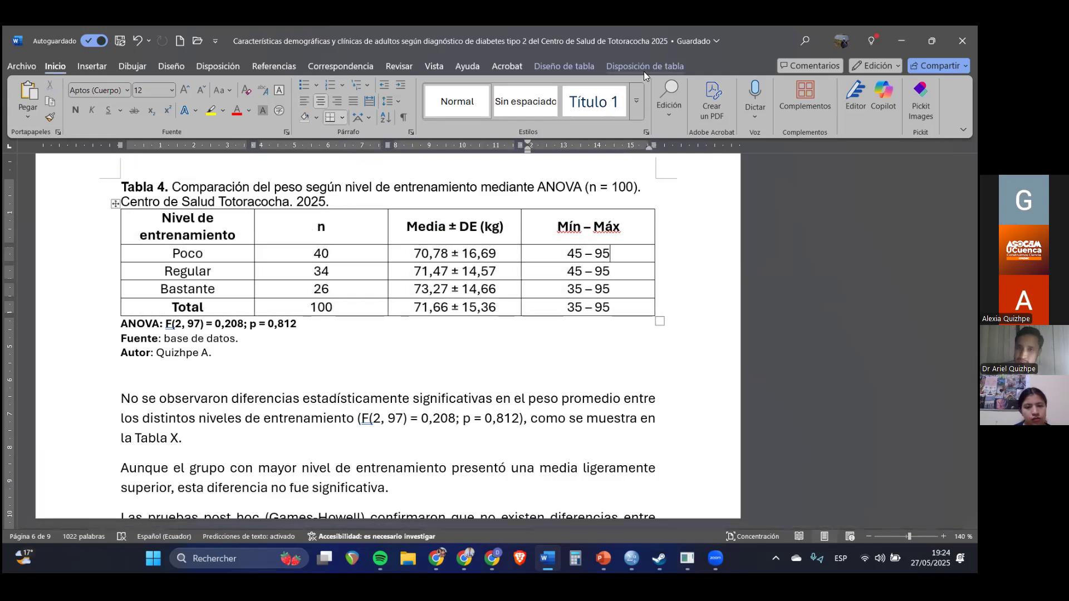
left_click(643, 69)
left_click(316, 123)
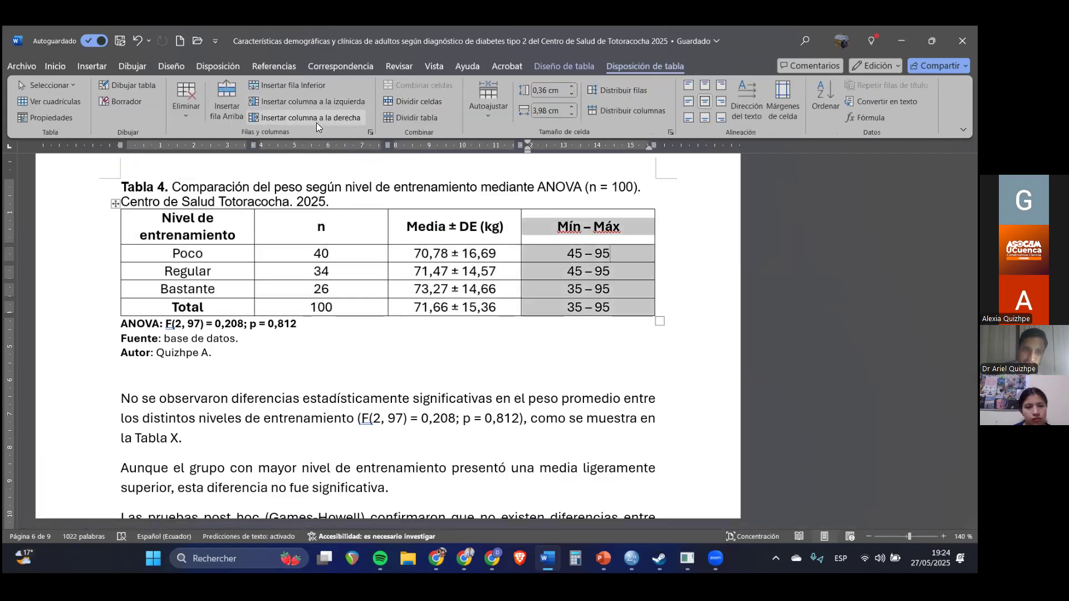
left_click_drag(592, 258, 606, 307)
left_click(424, 85)
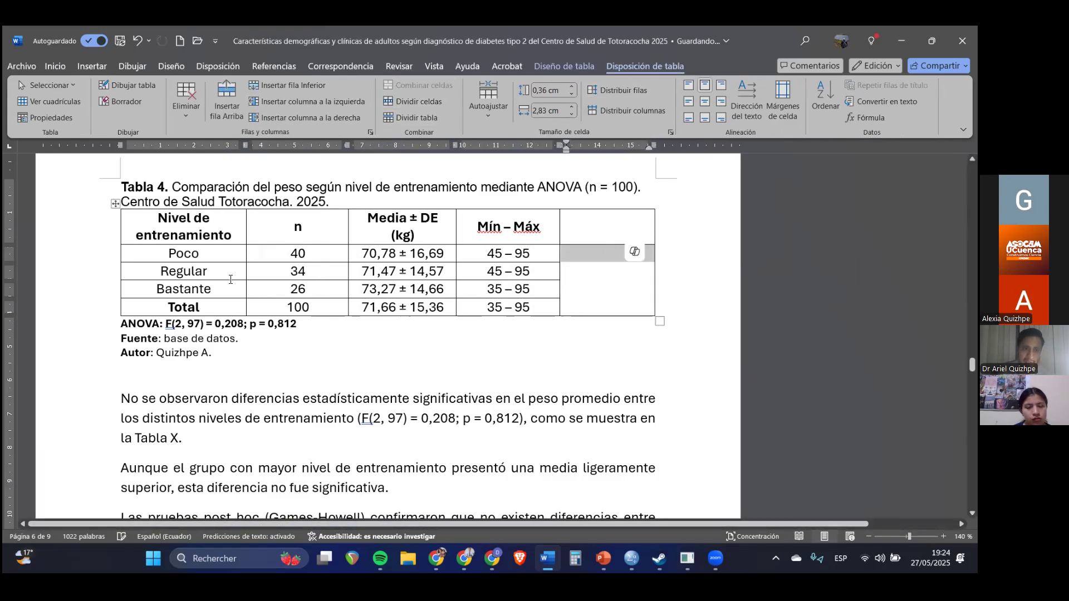
left_click_drag(160, 323, 296, 324)
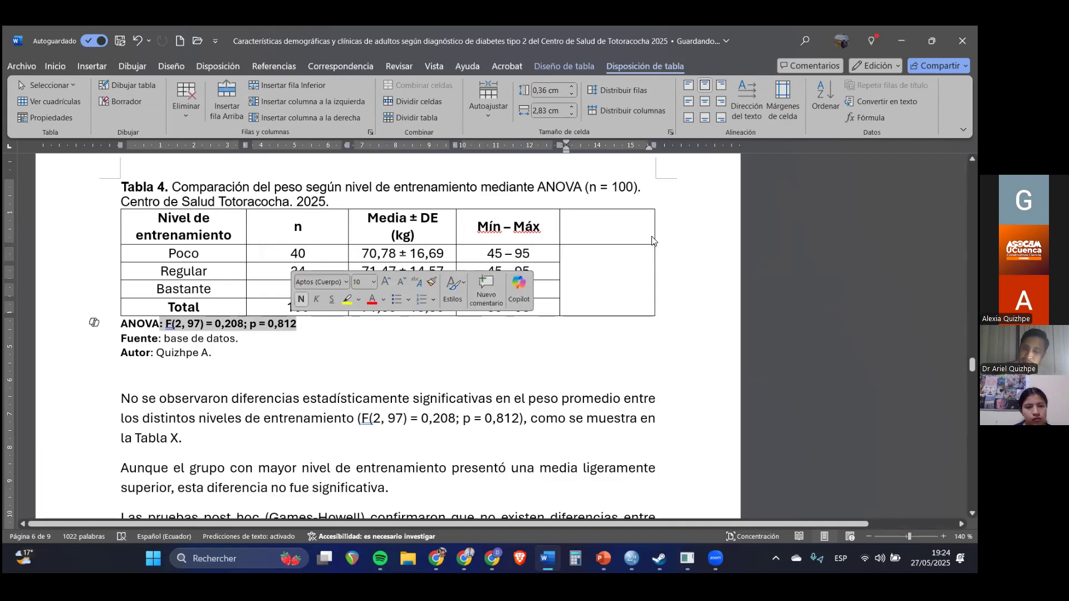
Undo the cell merge and the column added to Tabla 4.
left_click(601, 275)
key("ctrl+z")
left_click(598, 288)
key("ctrl+z")
Examine the ANOVA note under Tabla 4, its interpretation, and the pasted SPSS descriptives, ANOVA and Games-Howell tables.
left_click_drag(122, 323, 301, 325)
left_click(299, 326)
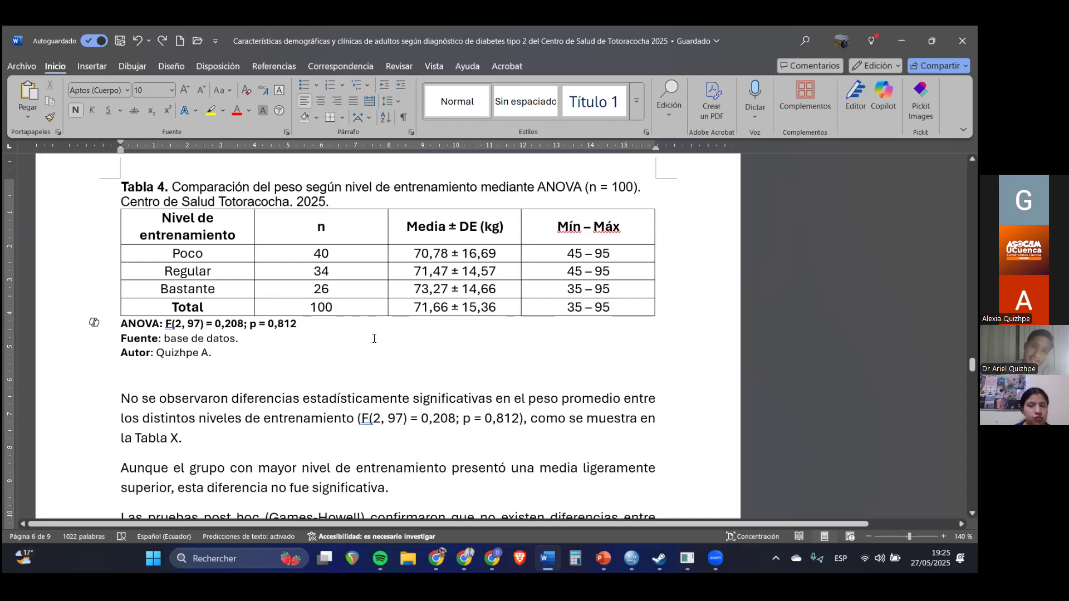
scroll(374, 339, "down", 5)
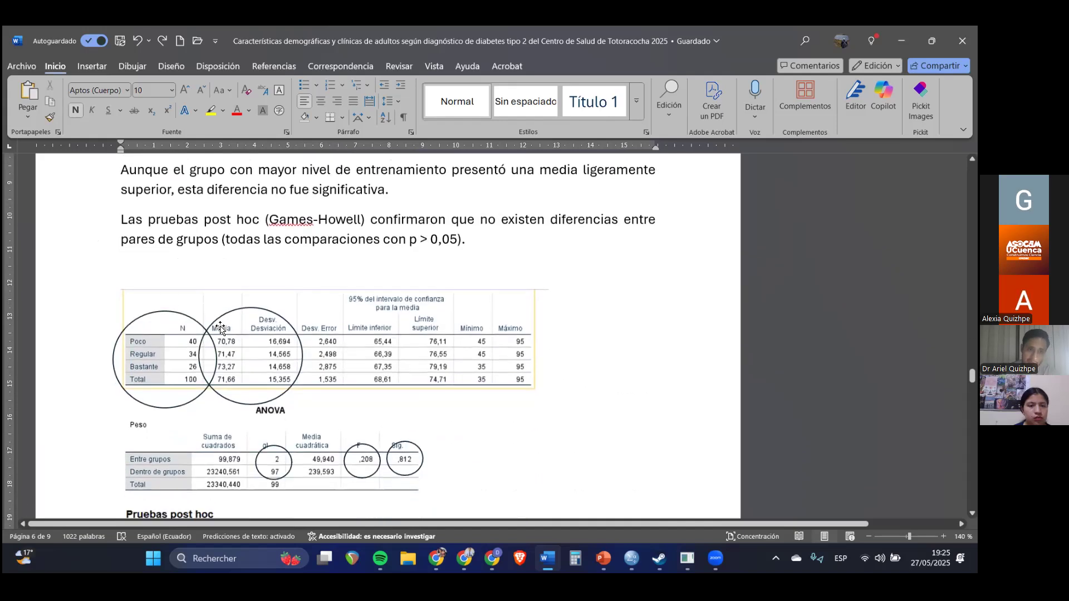
scroll(220, 327, "down", 4)
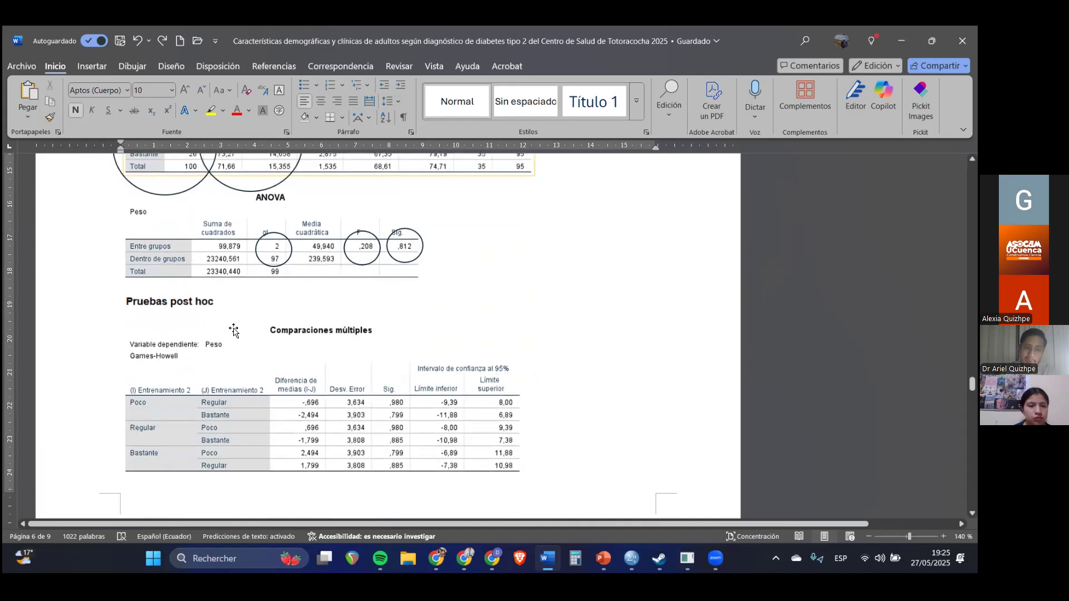
scroll(253, 329, "up", 2)
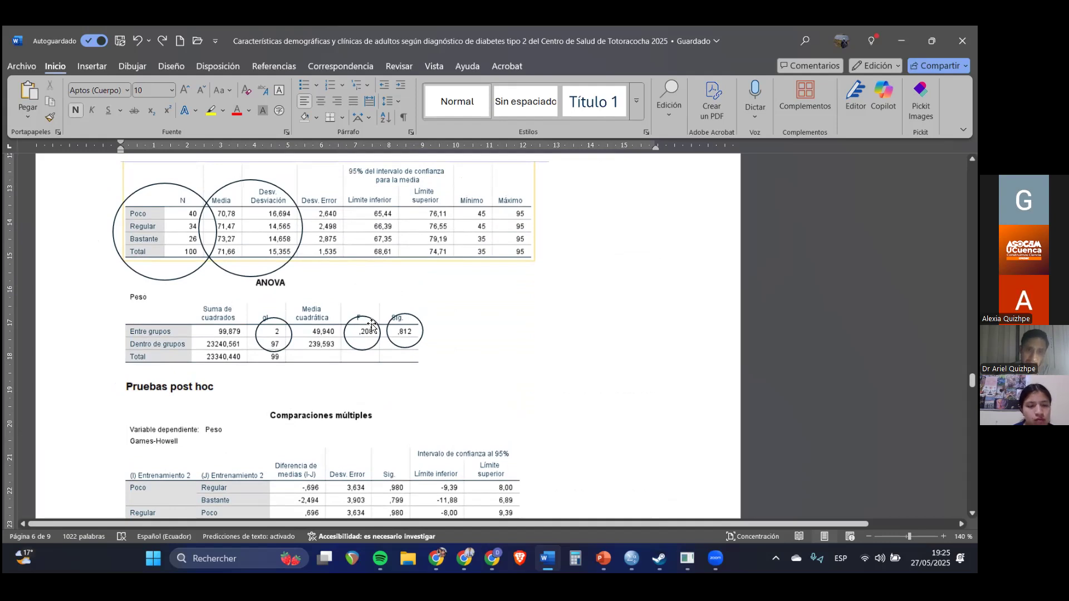
scroll(418, 359, "up", 6)
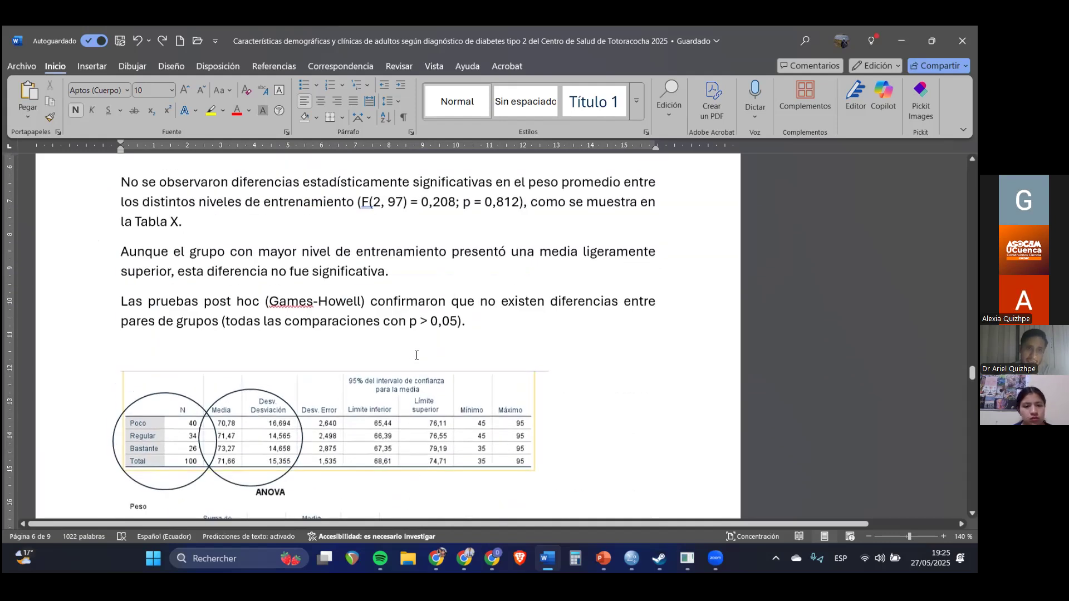
scroll(418, 359, "down", 1)
scroll(433, 315, "down", 3)
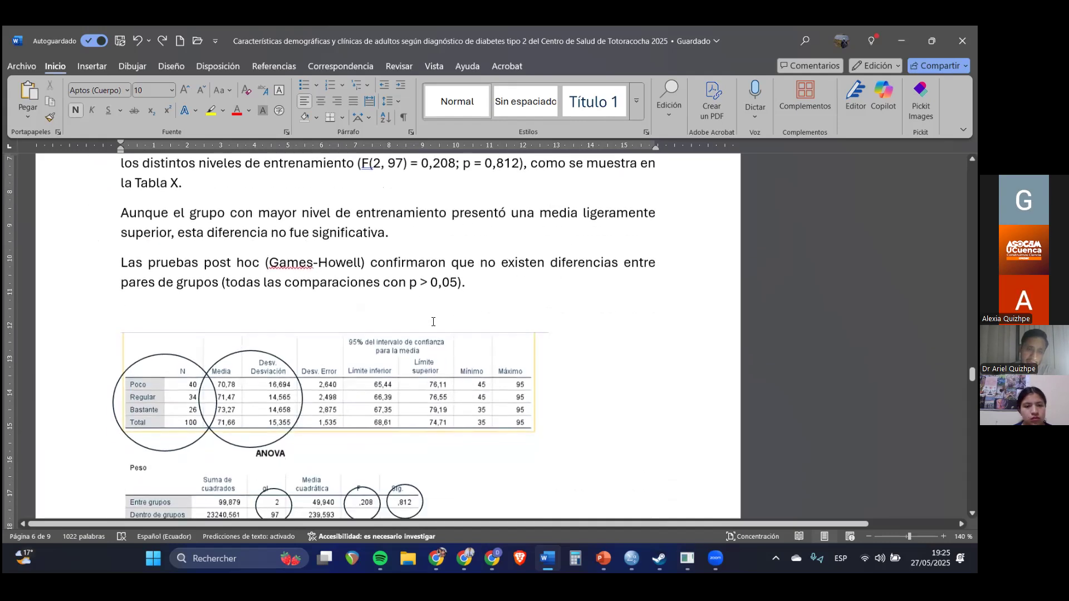
scroll(445, 269, "down", 2)
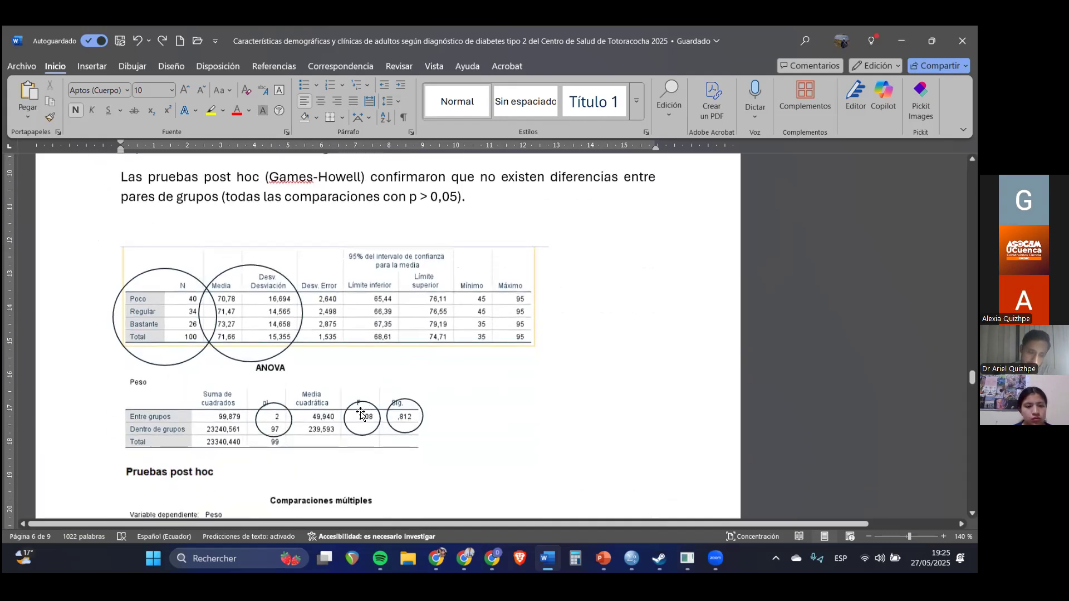
scroll(405, 414, "down", 15)
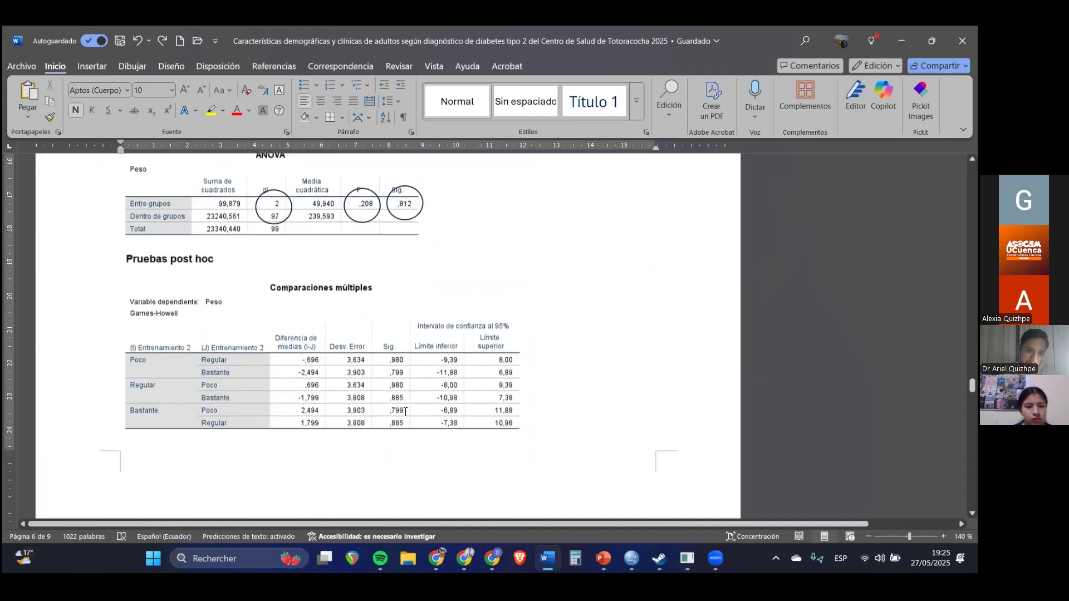
Read the EXTRA section's explanation of F and the degrees of freedom (2, 97), comparing it with the pasted SPSS ANOVA table.
scroll(407, 335, "down", 5)
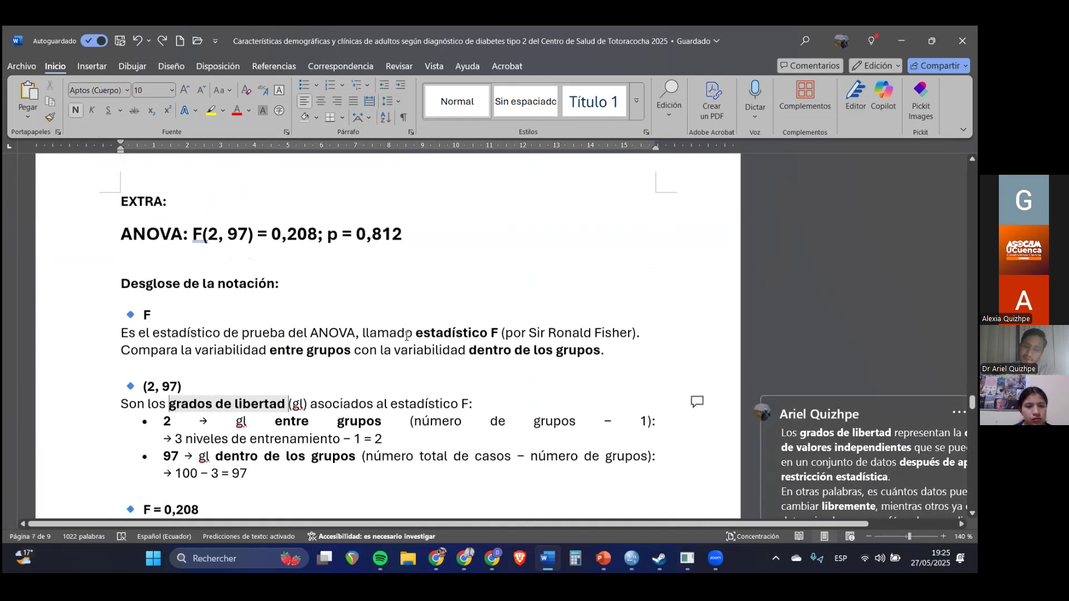
scroll(407, 336, "down", 1)
scroll(404, 337, "up", 2)
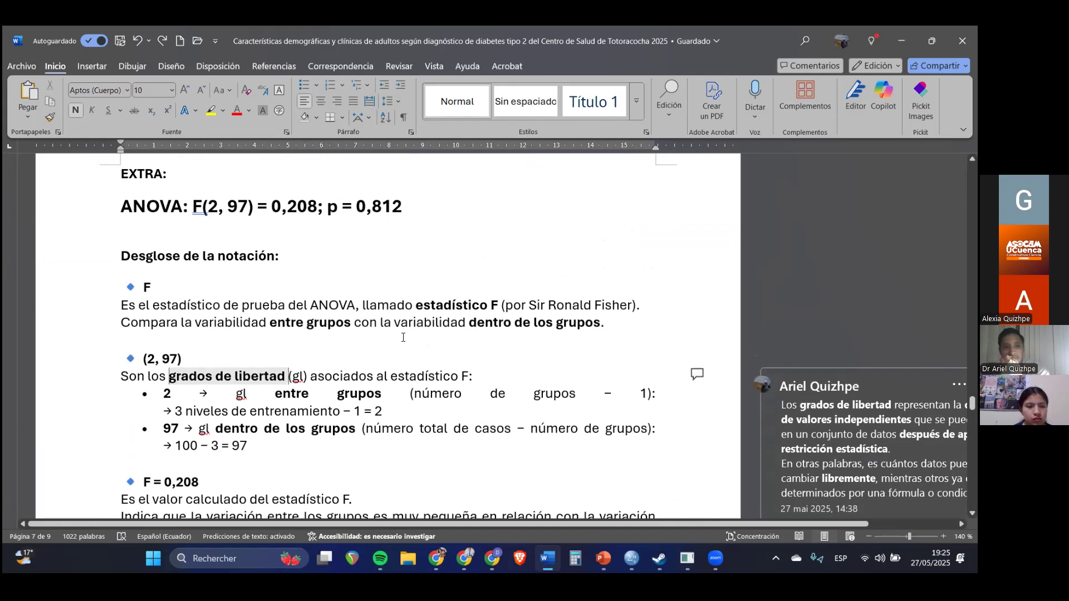
left_click(587, 305)
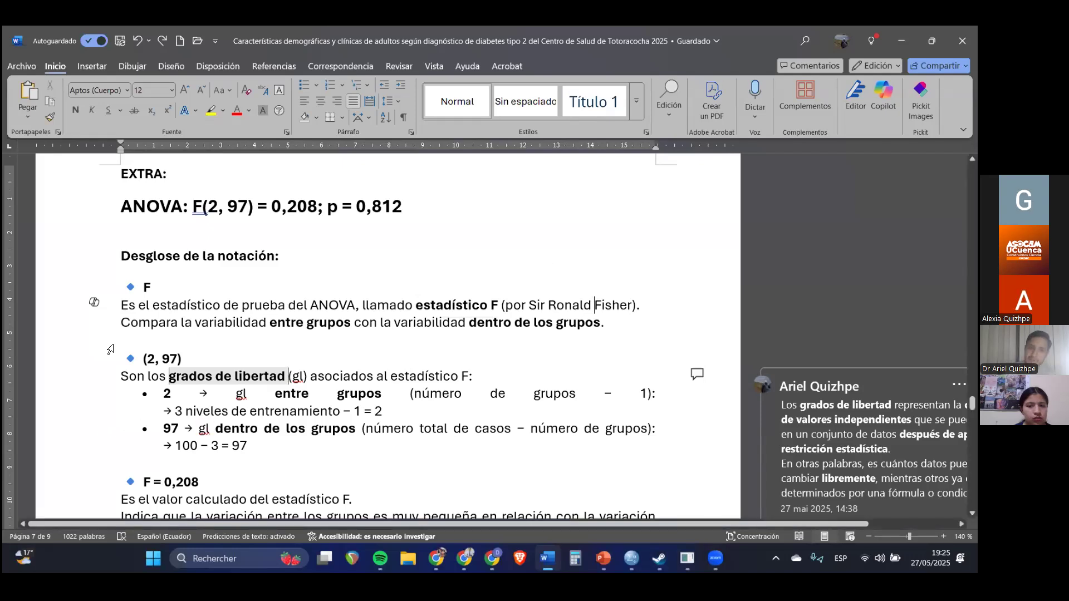
double_click(148, 287)
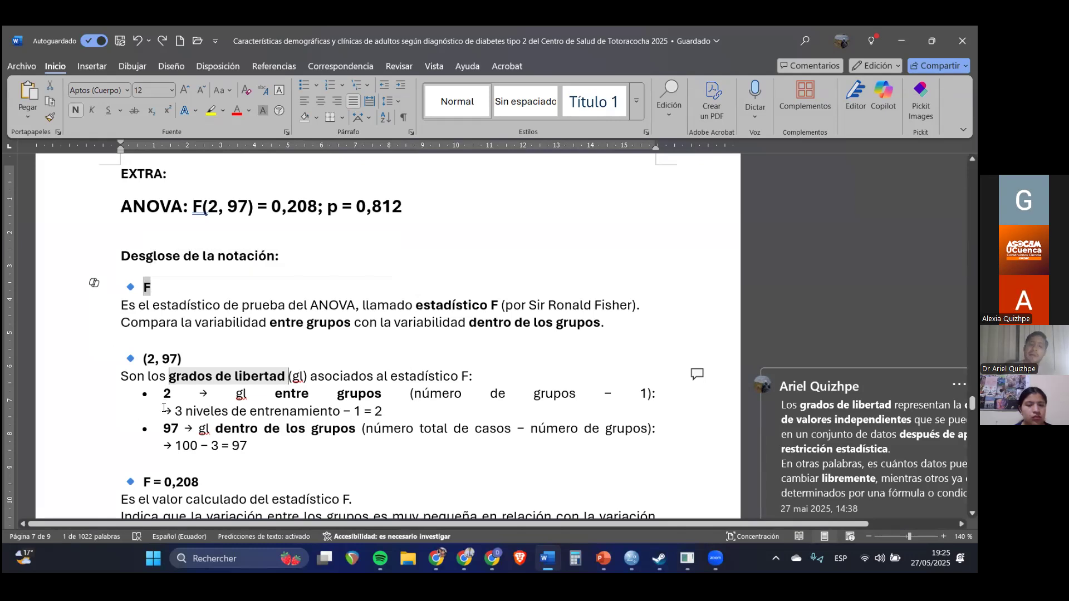
left_click_drag(188, 359, 142, 359)
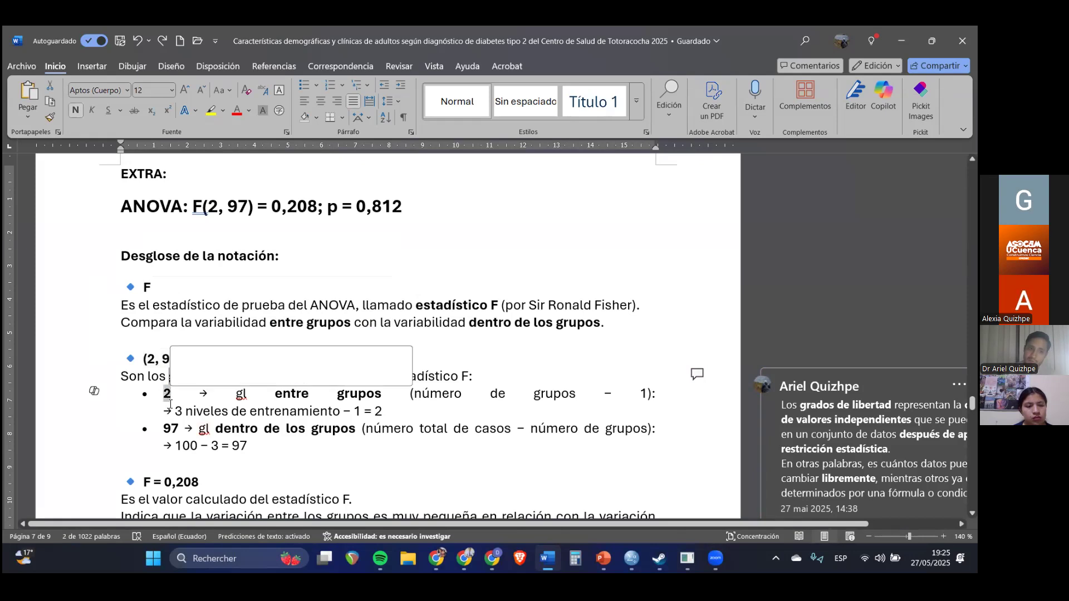
scroll(217, 445, "up", 5)
scroll(217, 445, "up", 5)
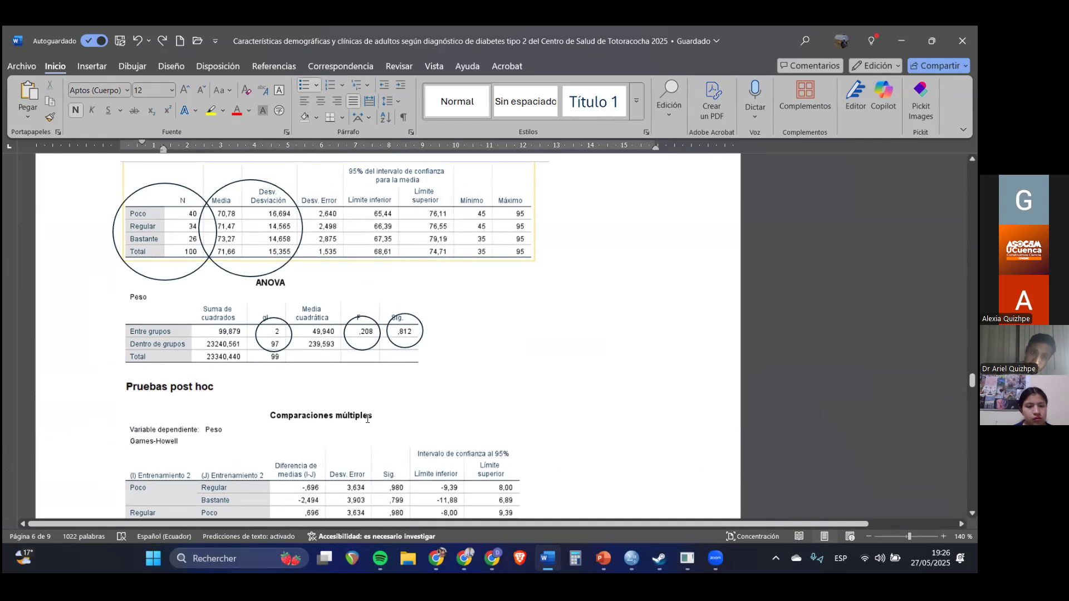
scroll(373, 412, "down", 10)
scroll(354, 428, "down", 2)
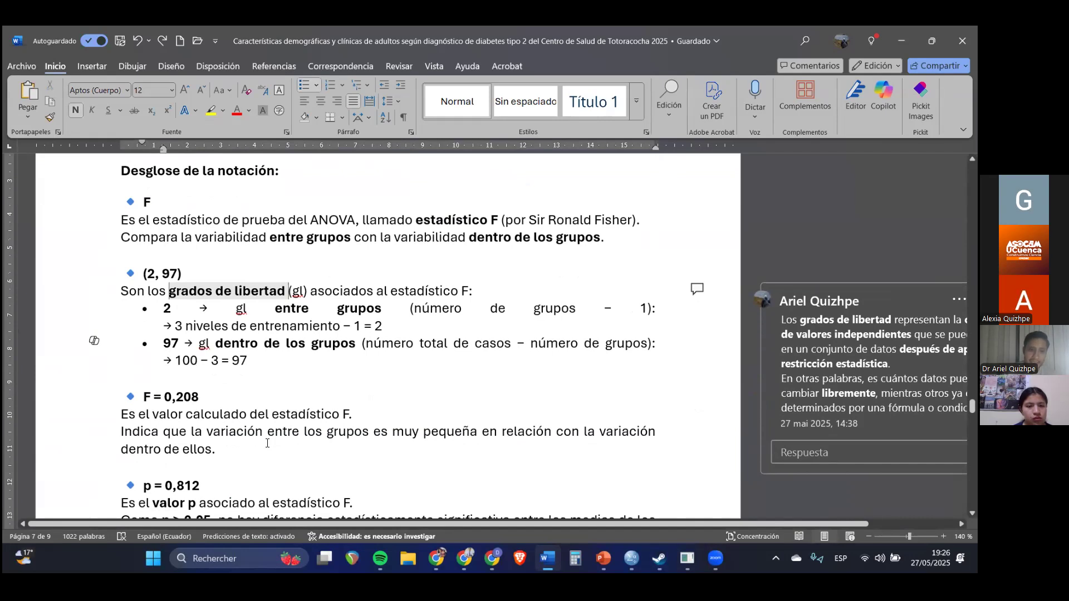
scroll(267, 443, "up", 10)
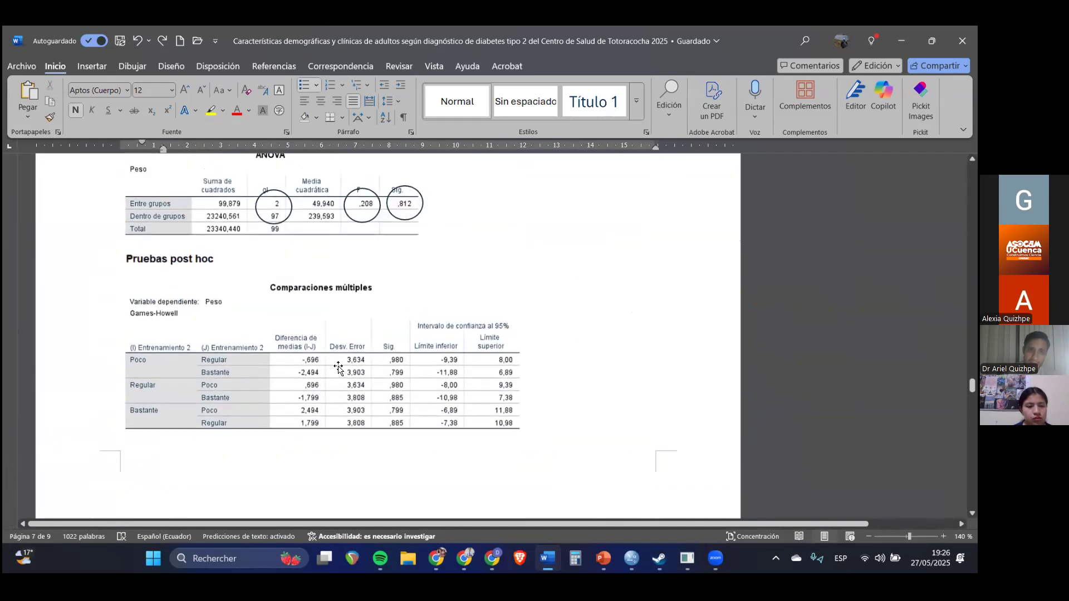
scroll(339, 367, "up", 1)
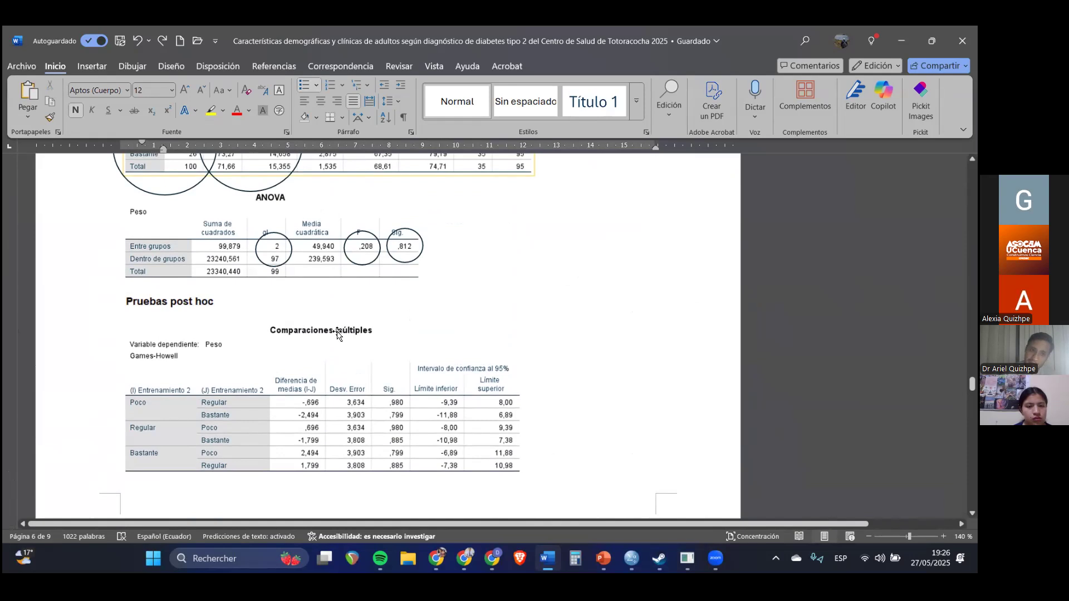
Go through the notation breakdown, selecting the F, (2, 97), F = 0,208 and p = 0,812 headings in turn.
scroll(336, 334, "down", 12)
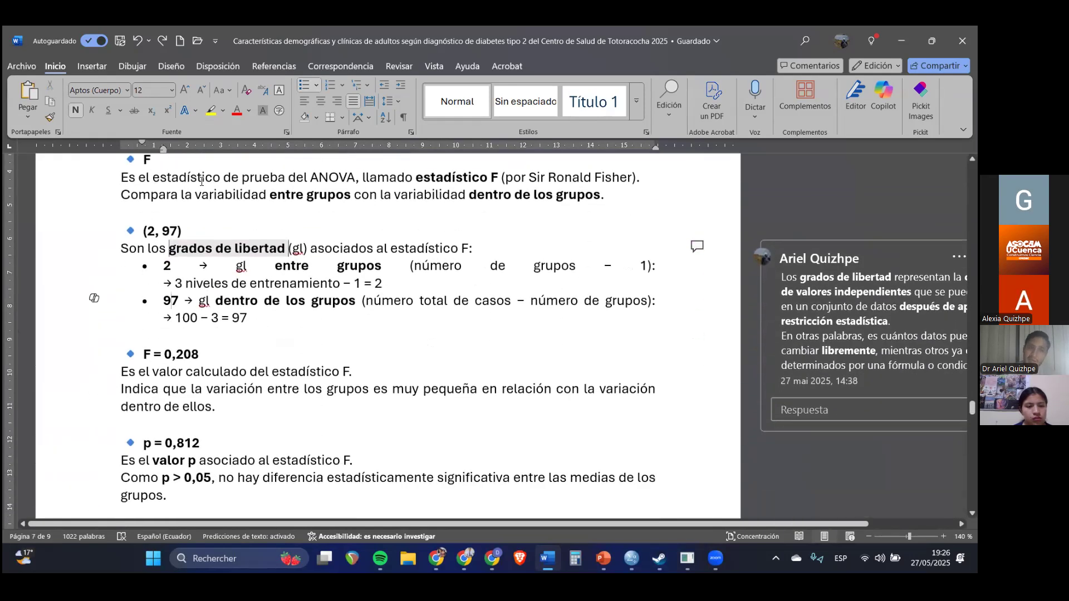
double_click(146, 159)
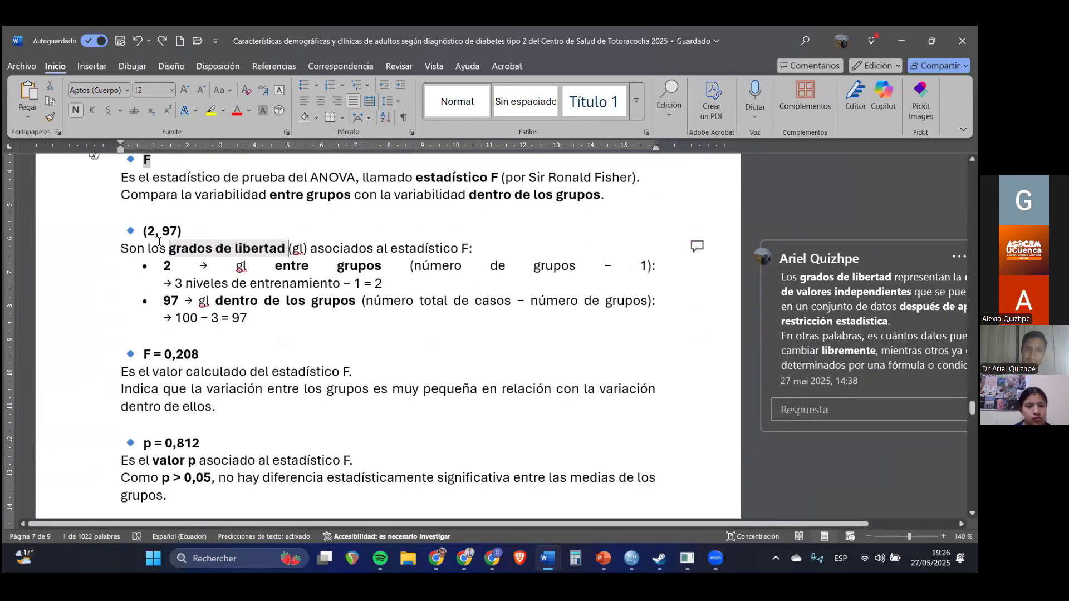
left_click_drag(144, 231, 177, 231)
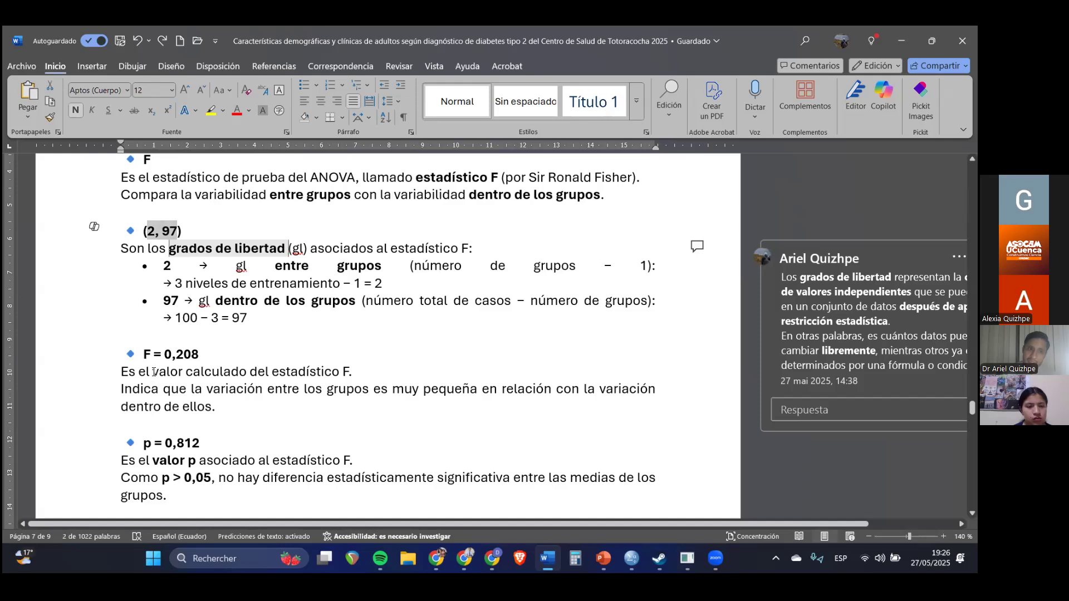
left_click_drag(144, 354, 197, 353)
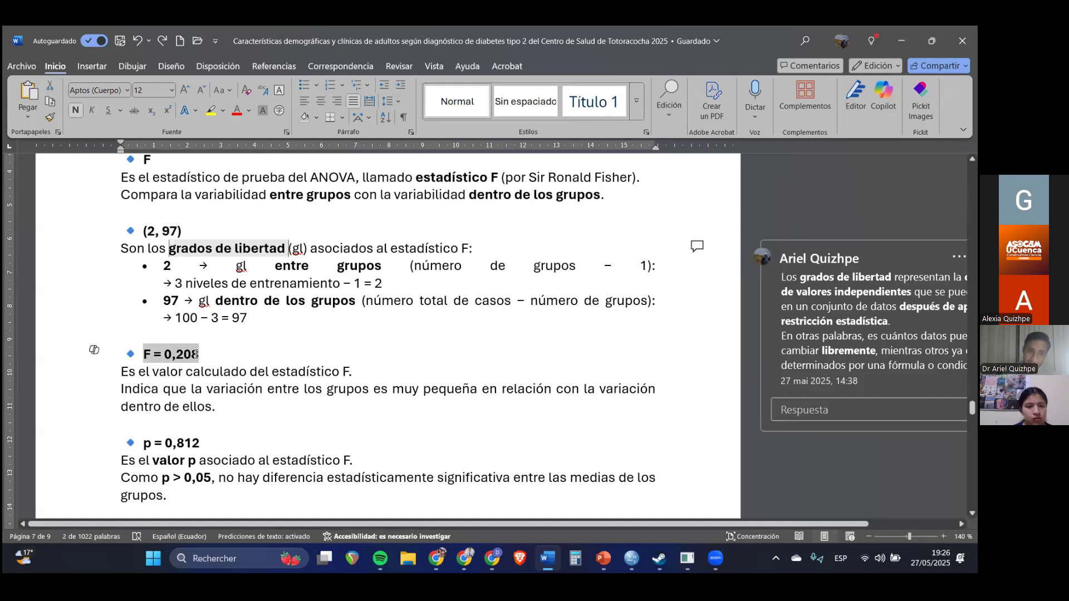
scroll(186, 364, "down", 2)
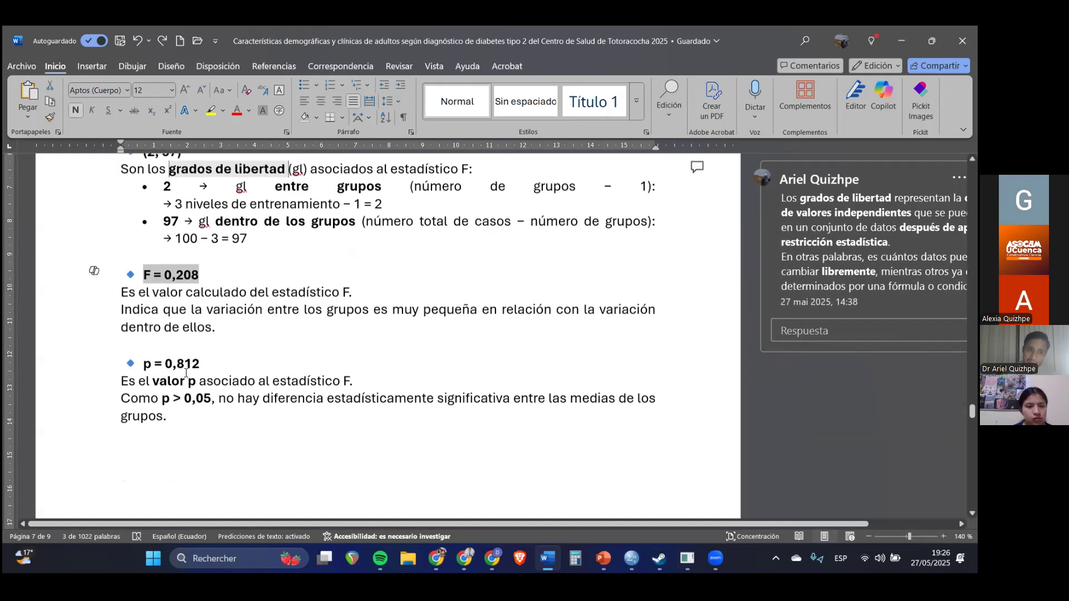
left_click_drag(205, 358, 148, 364)
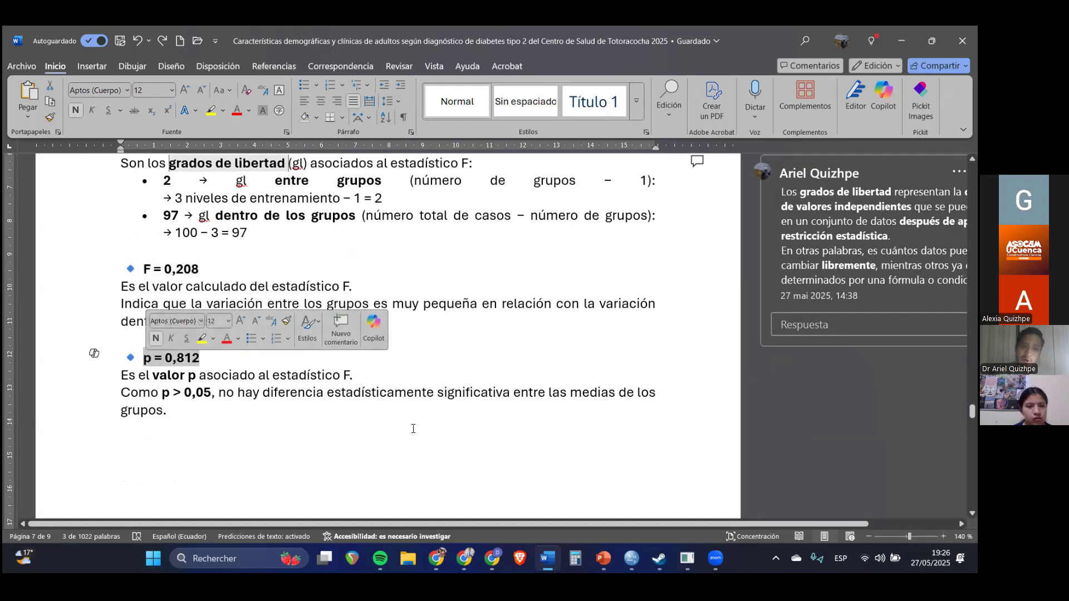
Review the ANOVA notation in the EXTRA section against the pasted SPSS ANOVA table and Tabla 4.
scroll(428, 516, "up", 5)
scroll(429, 516, "up", 3)
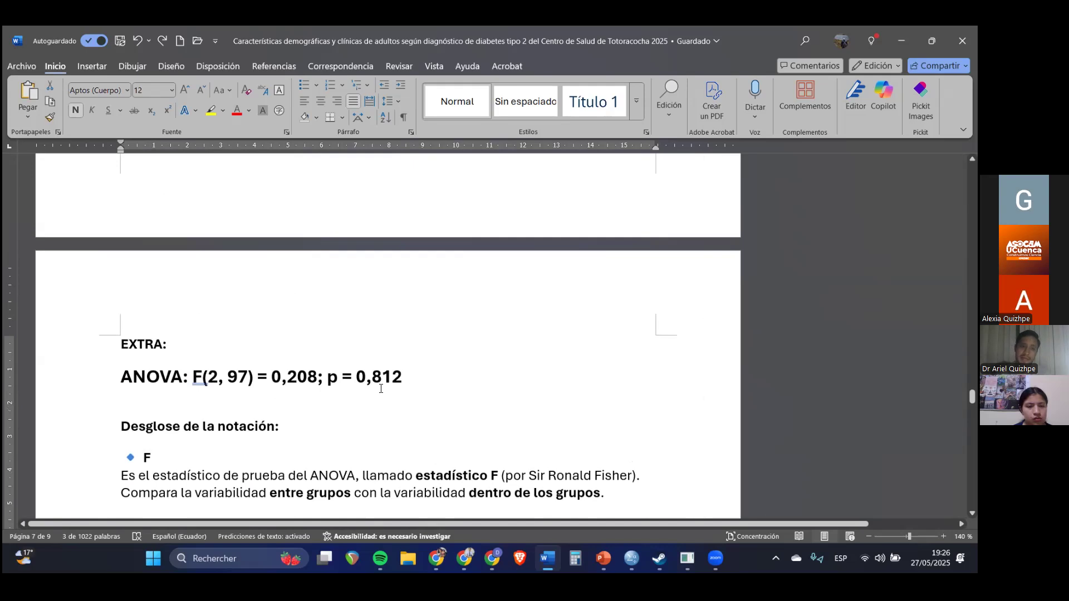
left_click_drag(413, 379, 389, 406)
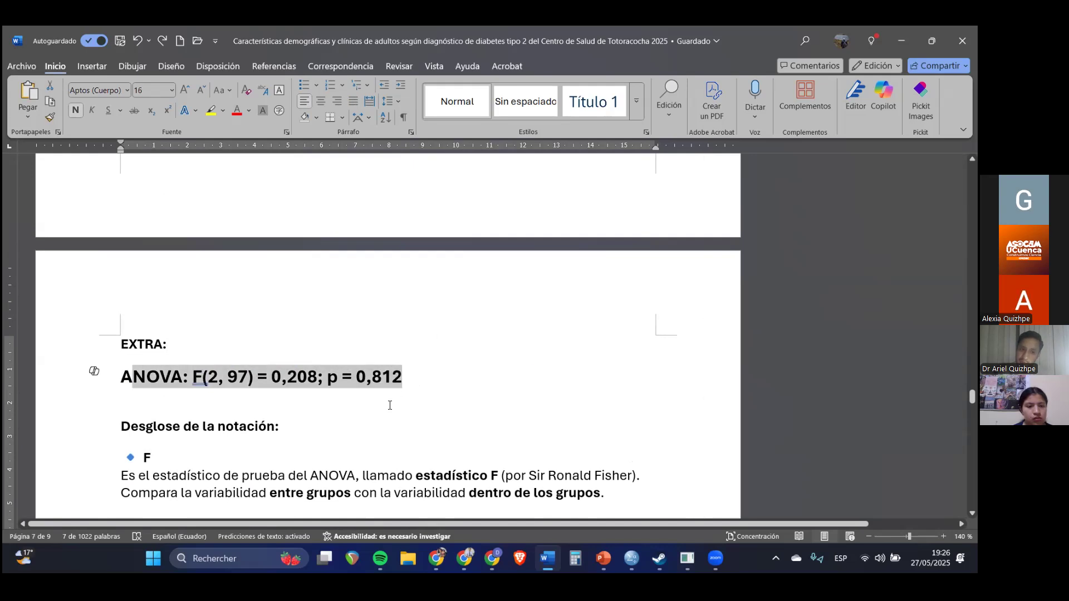
scroll(383, 433, "up", 5)
scroll(382, 433, "up", 6)
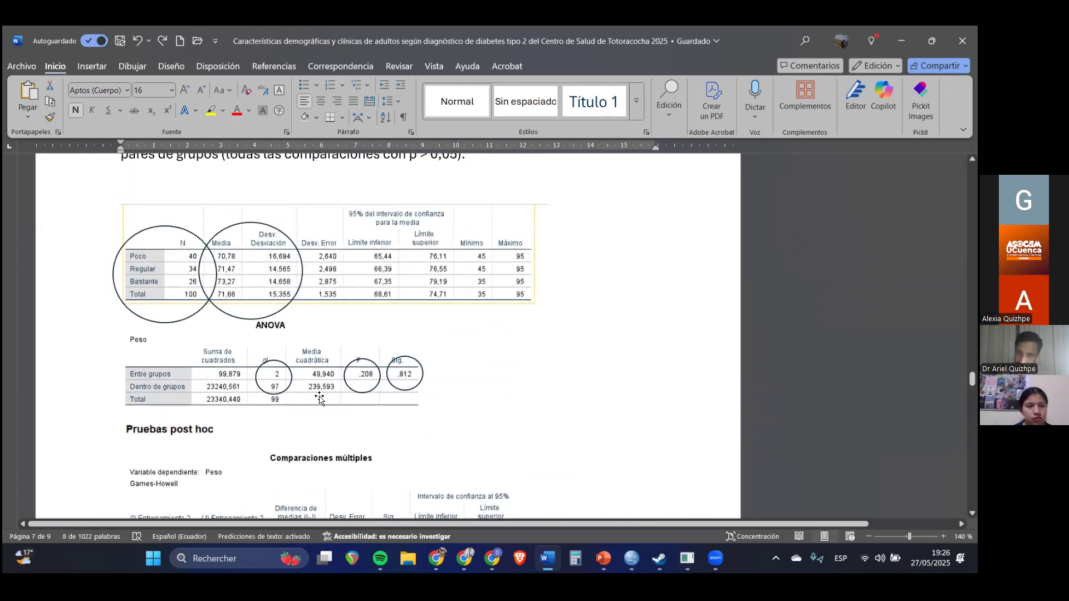
scroll(303, 422, "up", 4)
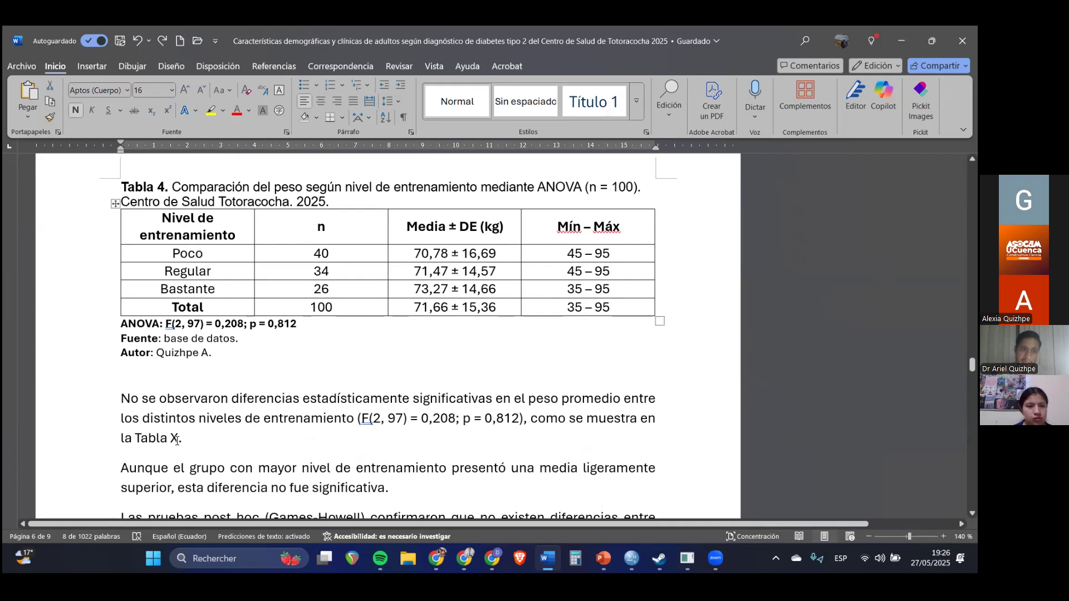
Complete the table reference in the first interpretation paragraph under Tabla 4 so that it reads "Tabla 4".
left_click(178, 439)
scroll(178, 439, "down", 6)
left_click(179, 439)
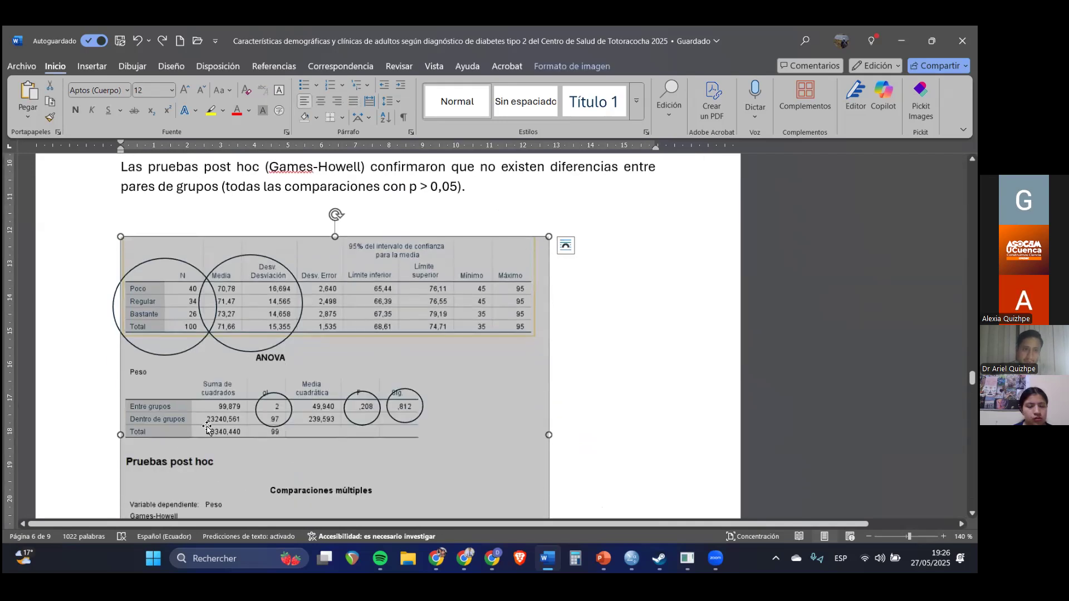
scroll(195, 434, "up", 4)
scroll(195, 434, "up", 3)
left_click(203, 313)
left_click_drag(121, 314, 309, 313)
left_click(179, 436)
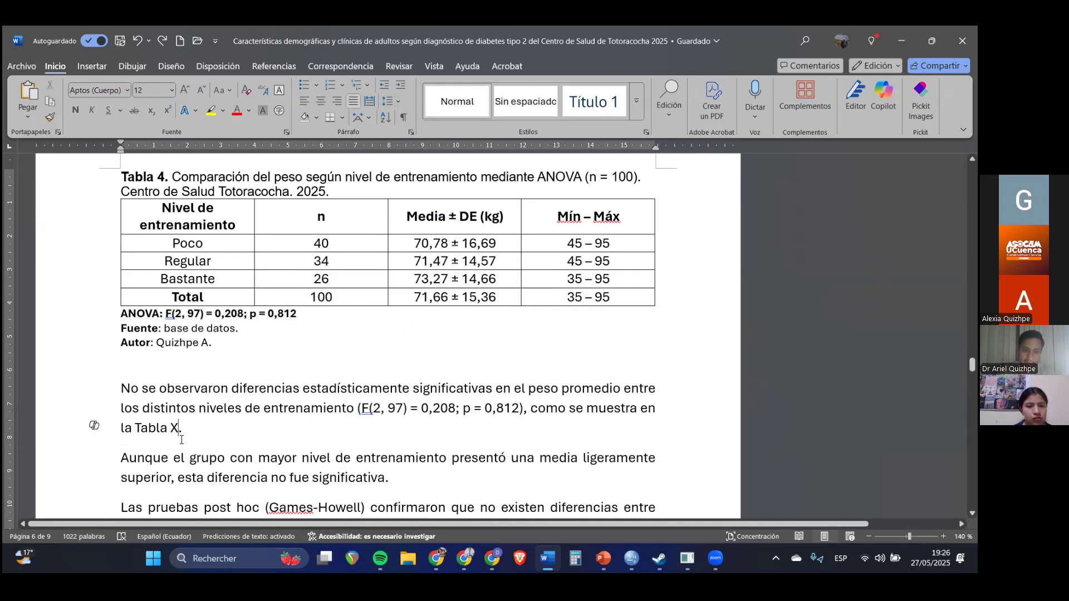
key("BackSpace")
type("4")
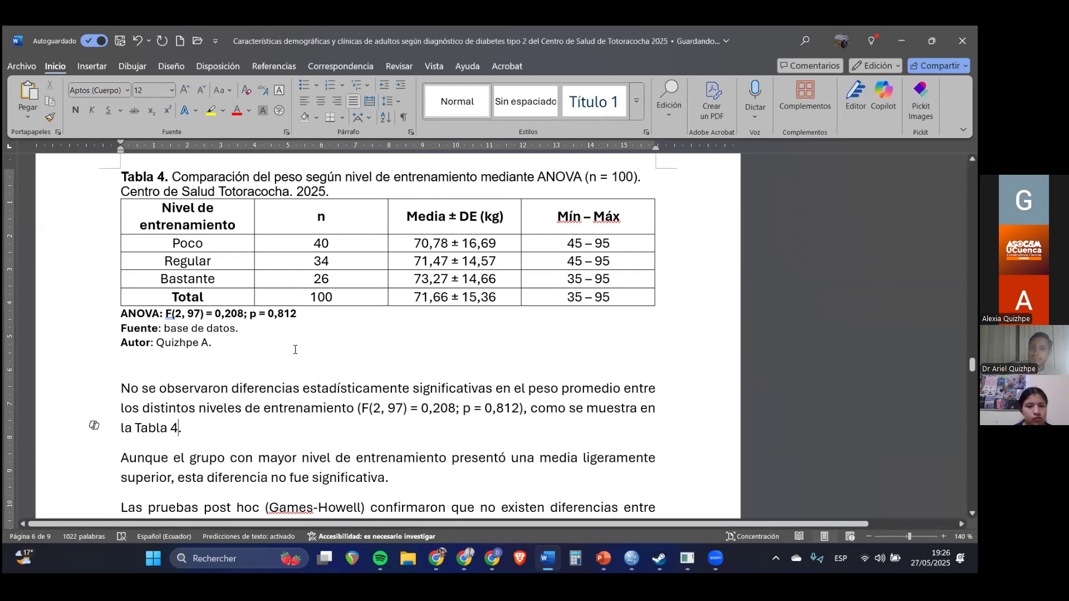
Append "; 0,043" after the p value in the ANOVA note under Tabla 4.
double_click(271, 314)
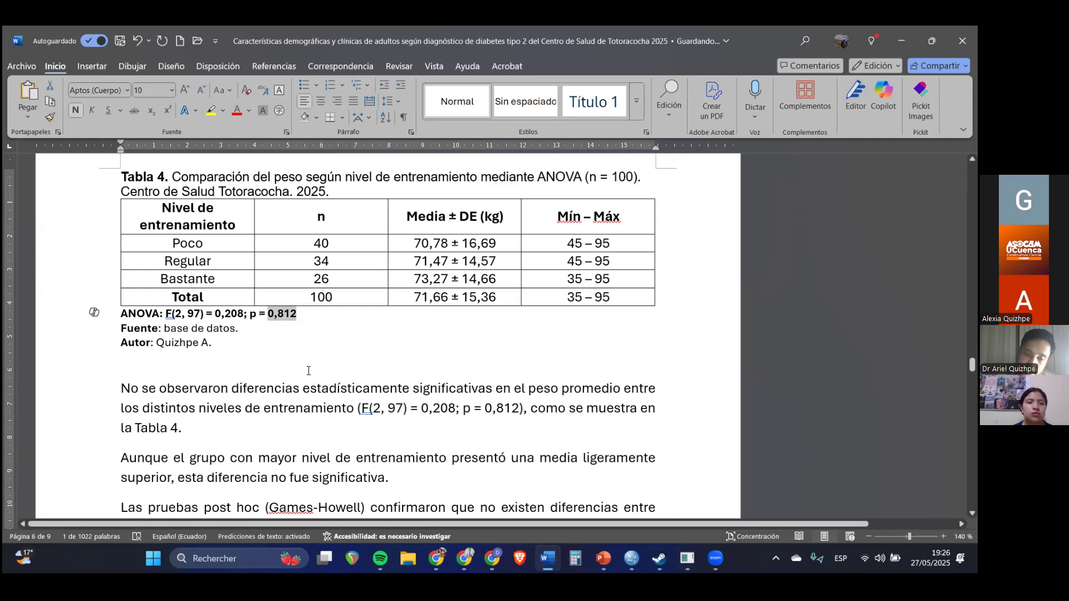
left_click(322, 319)
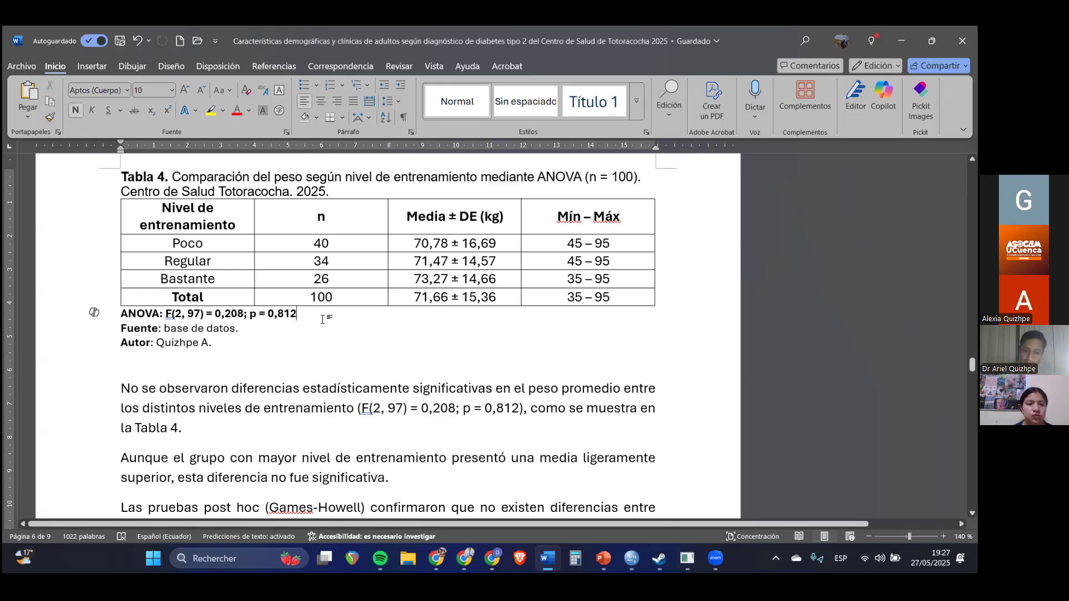
type(";")
type(" 0,")
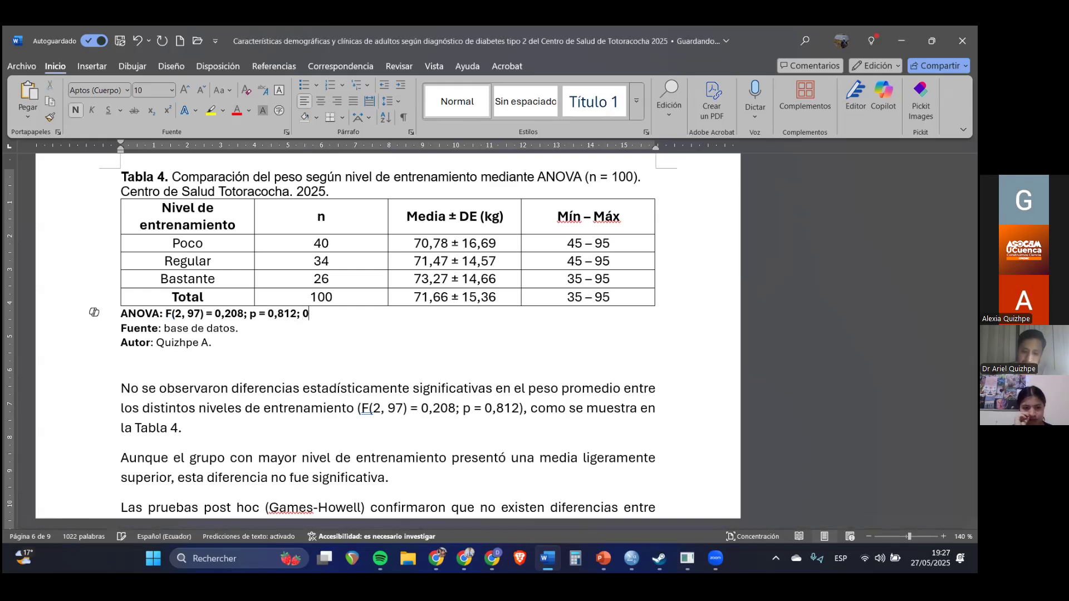
type("043")
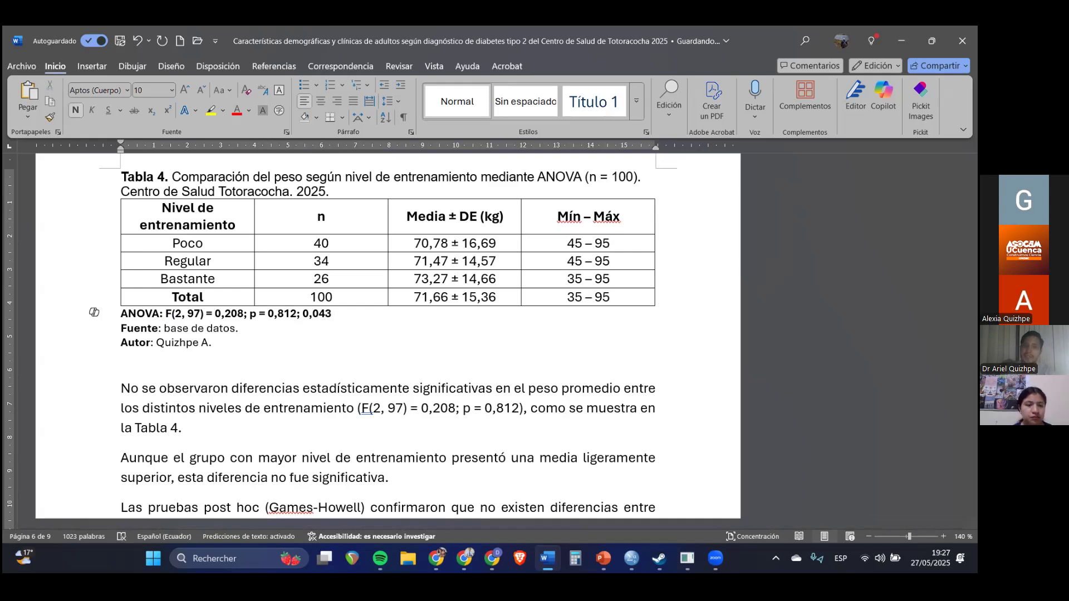
Highlight the Media ± DE and Mín – Máx columns of Tabla 4 and delete the added "; 0,043" from the ANOVA note.
left_click_drag(296, 314, 329, 316)
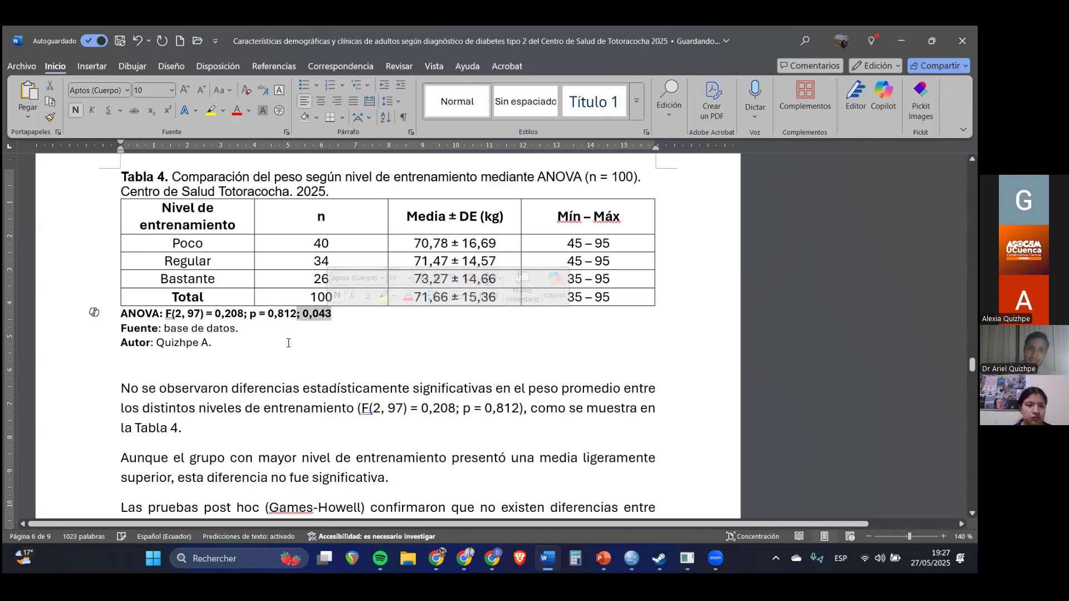
left_click(239, 280)
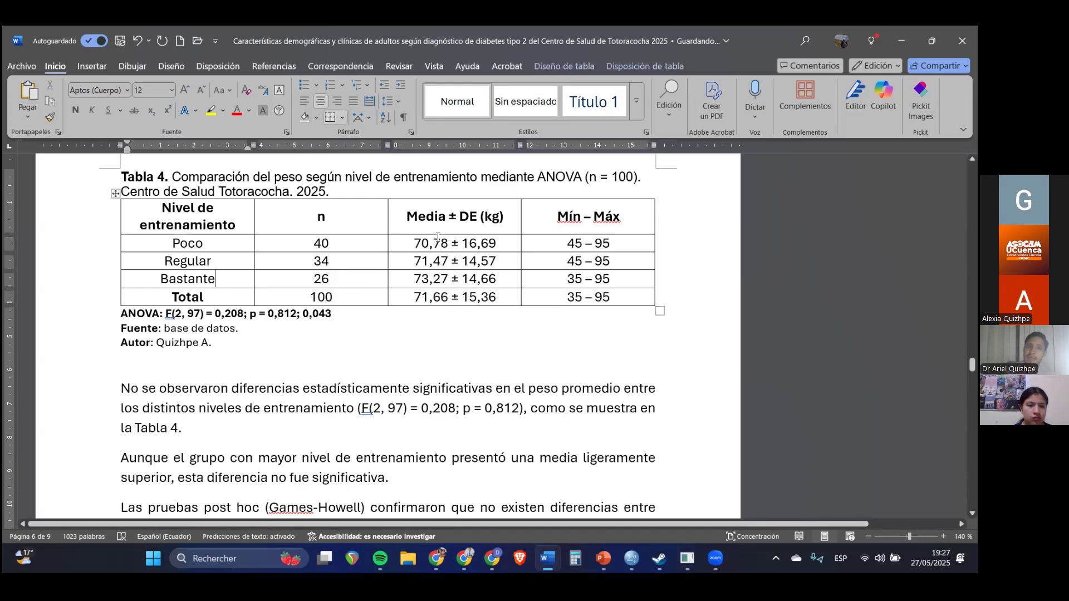
triple_click(200, 217)
left_click_drag(423, 219, 562, 281)
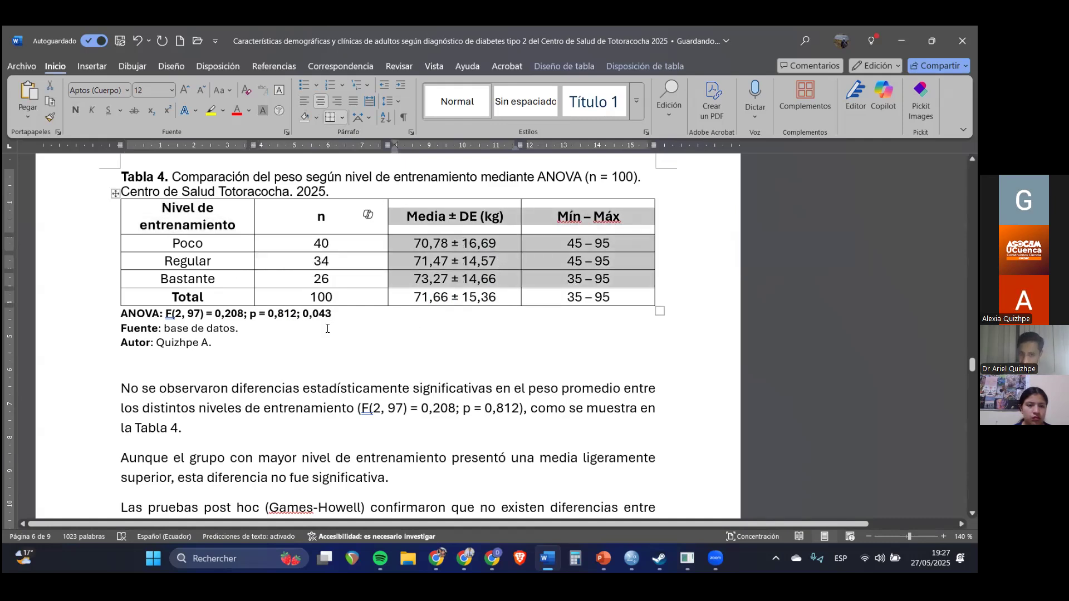
left_click_drag(346, 313, 296, 313)
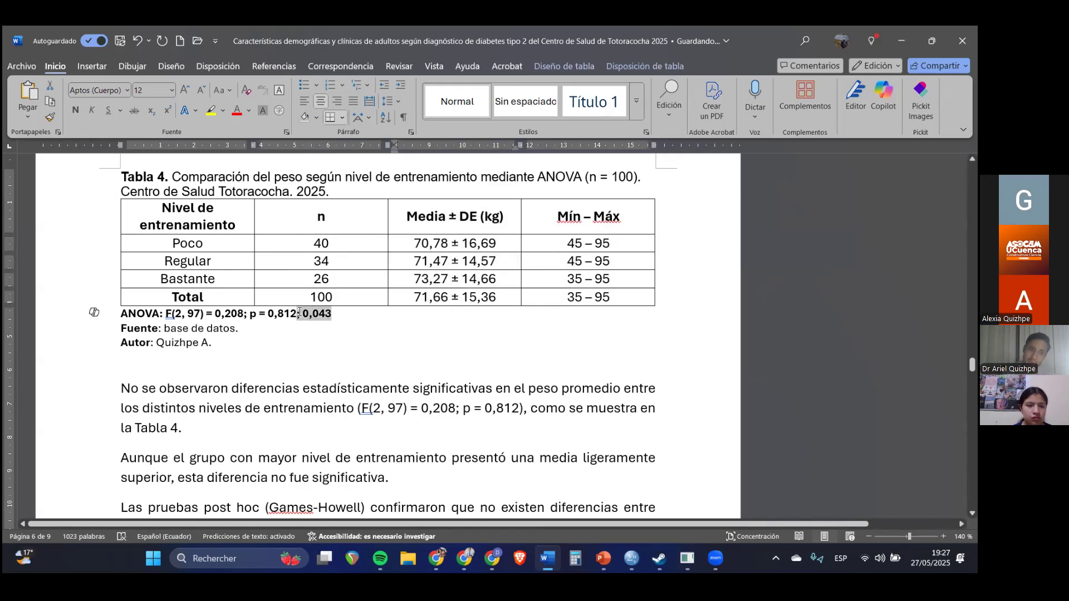
key("BackSpace")
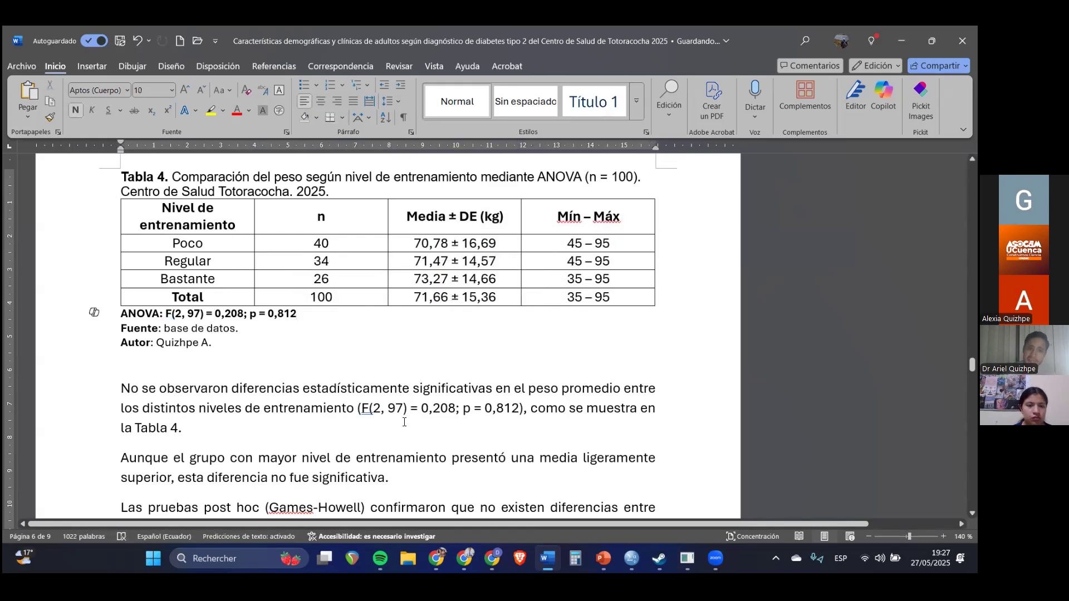
Read the interpretation paragraphs under Tabla 4, comparing the Games-Howell statement with the pasted SPSS multiple comparisons table.
scroll(219, 403, "down", 1)
left_click_drag(123, 347, 203, 385)
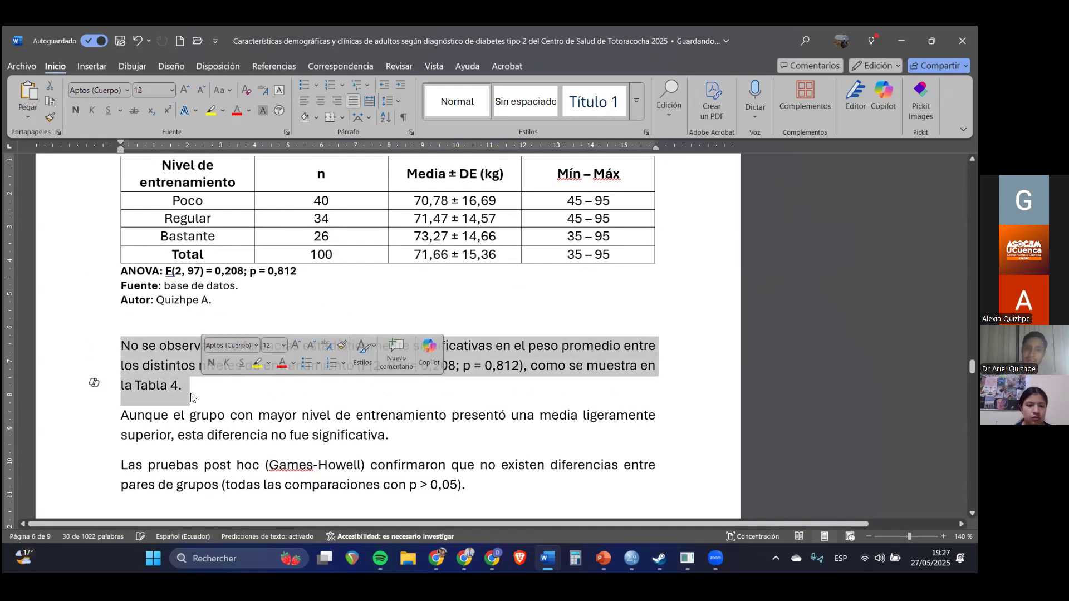
scroll(151, 434, "down", 4)
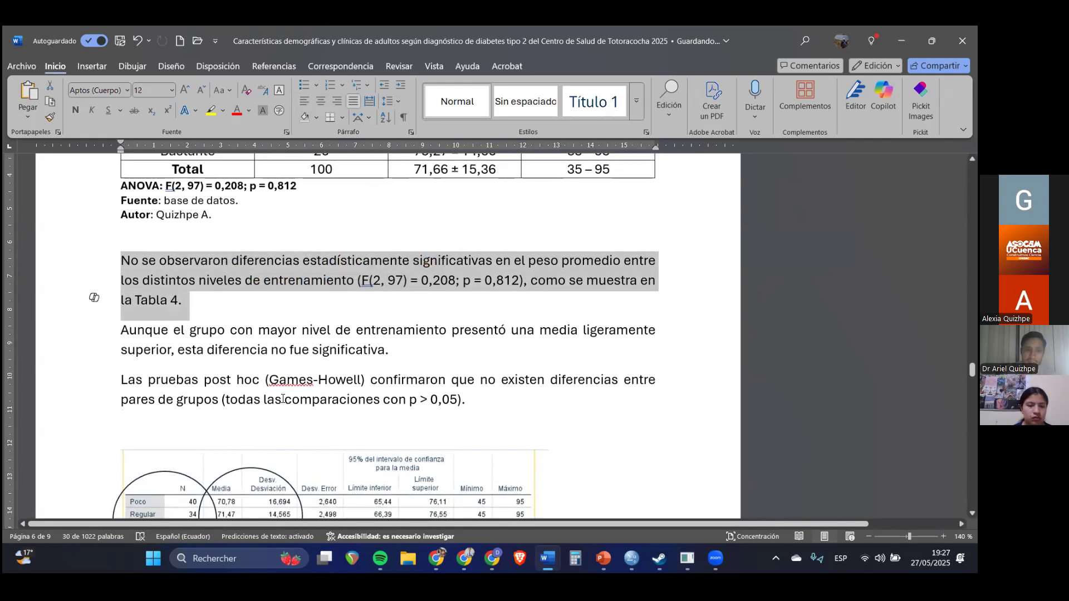
left_click_drag(290, 296, 332, 296)
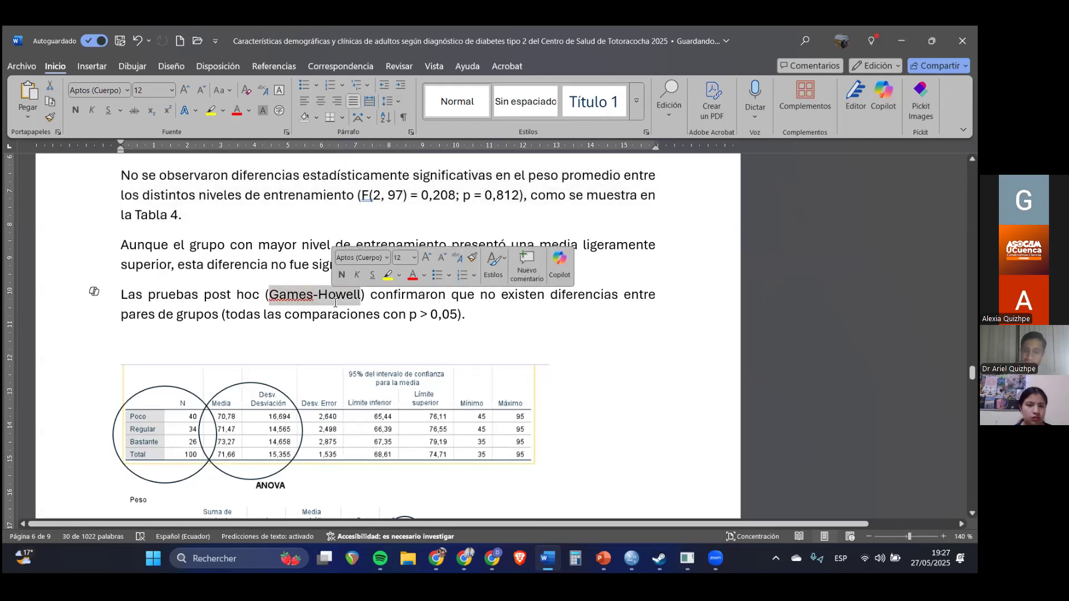
scroll(341, 336, "down", 5)
scroll(341, 336, "down", 1)
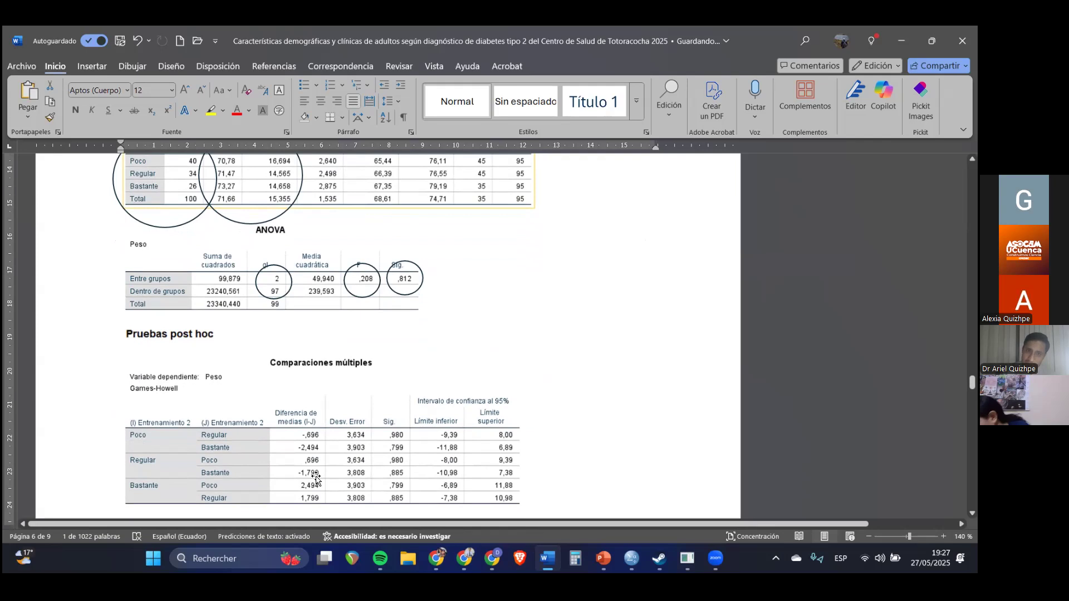
scroll(311, 479, "up", 4)
scroll(311, 480, "up", 3)
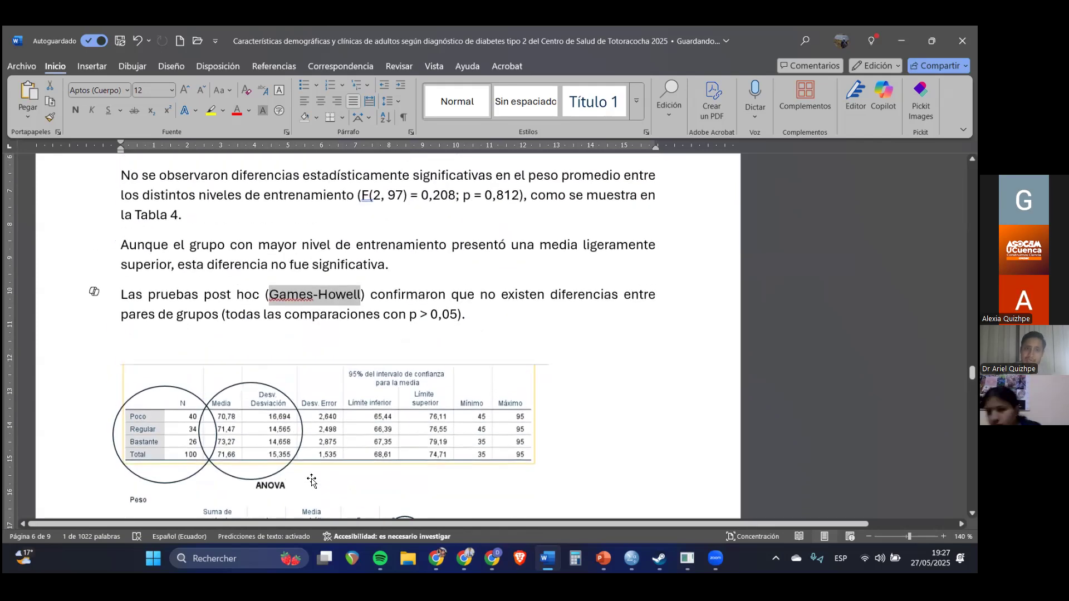
scroll(331, 454, "up", 1)
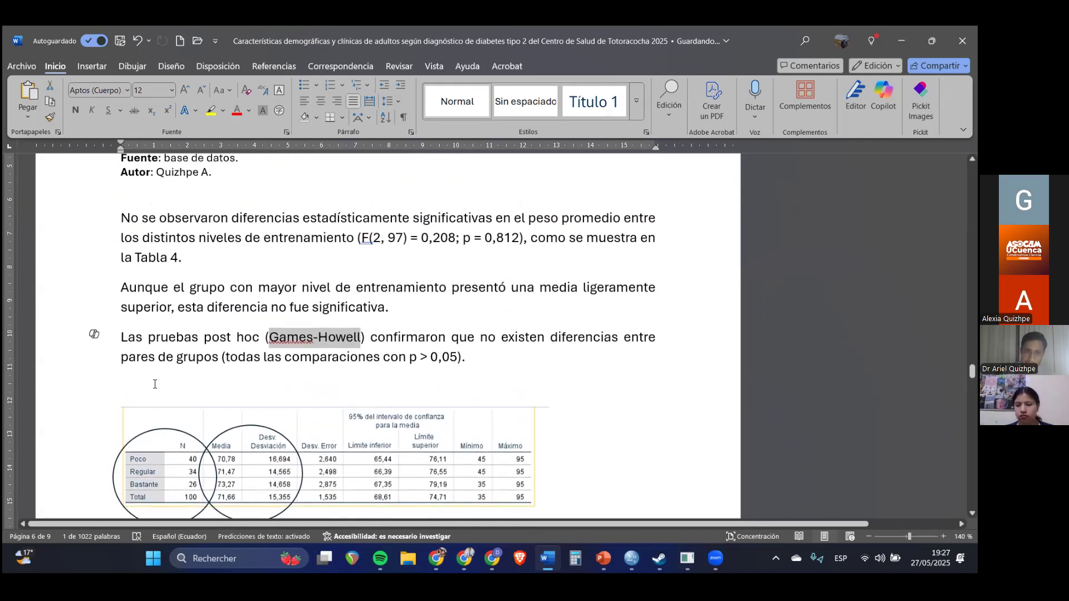
scroll(177, 330, "up", 3)
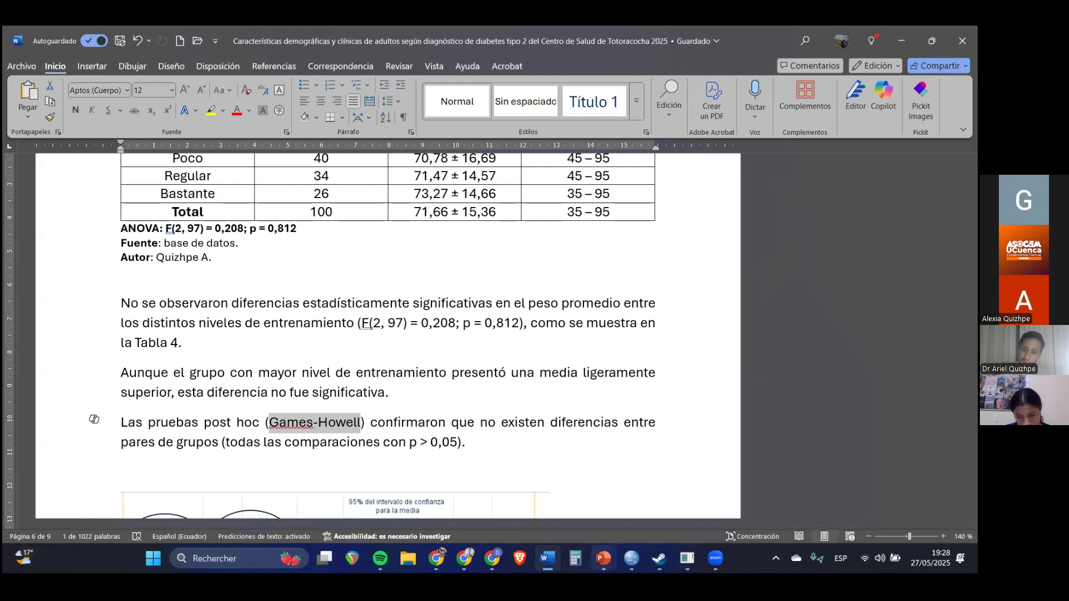
Switch to the PowerPoint presentation Introducción a la Bioestadística Aplicada con SPSS and show slide 10 on the Chi-cuadrado test.
mouse_move(604, 558)
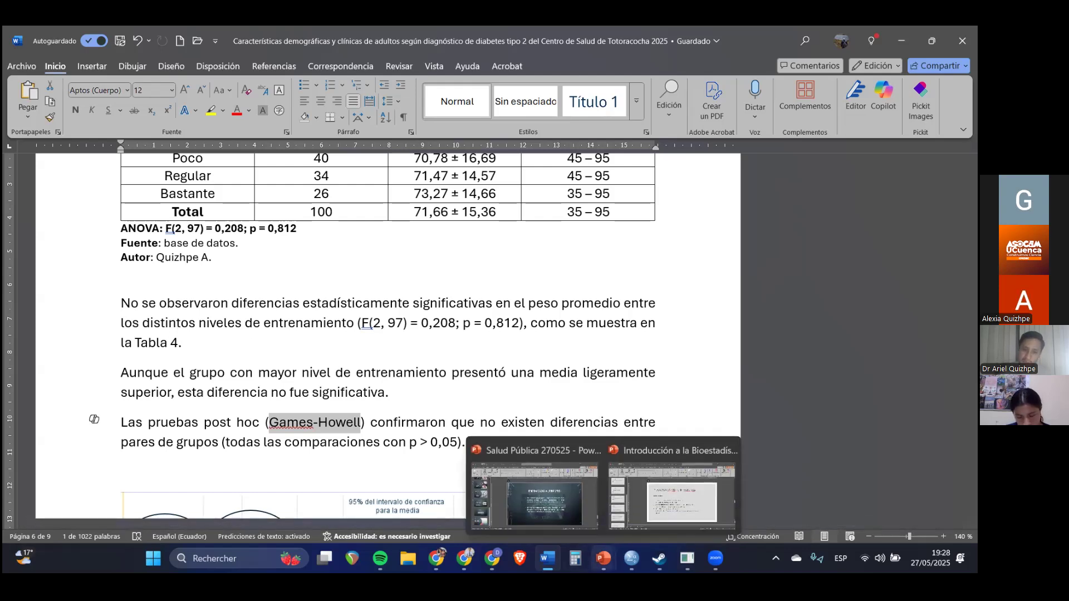
left_click(646, 515)
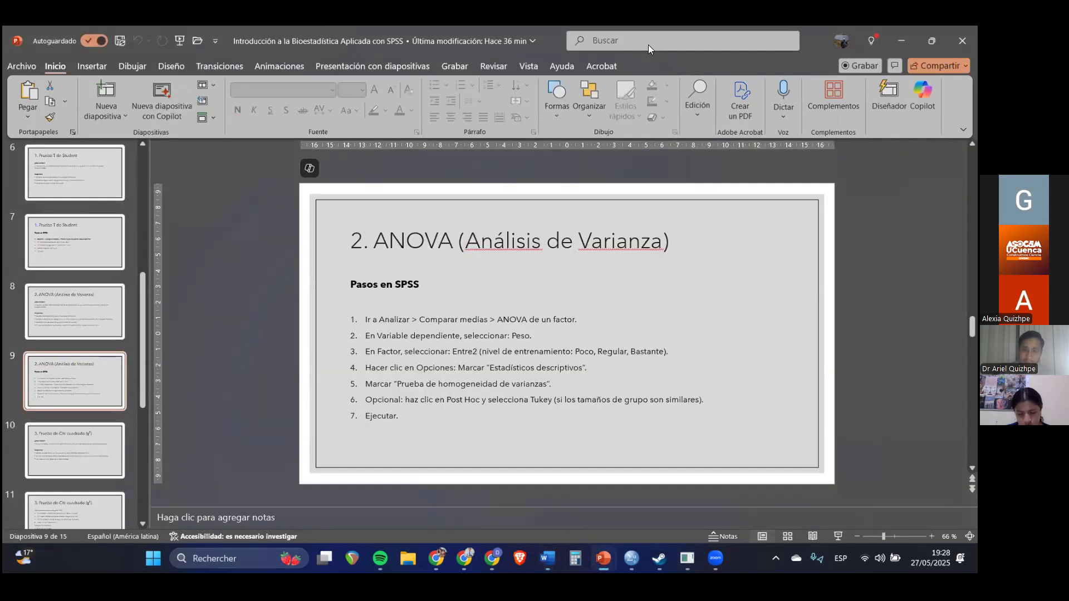
left_click(27, 471)
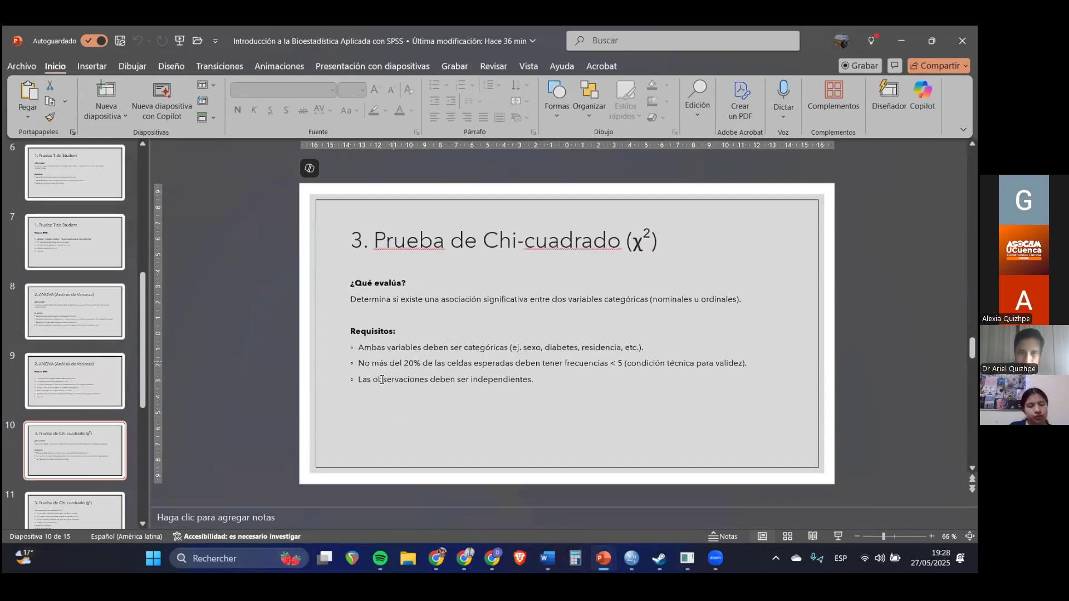
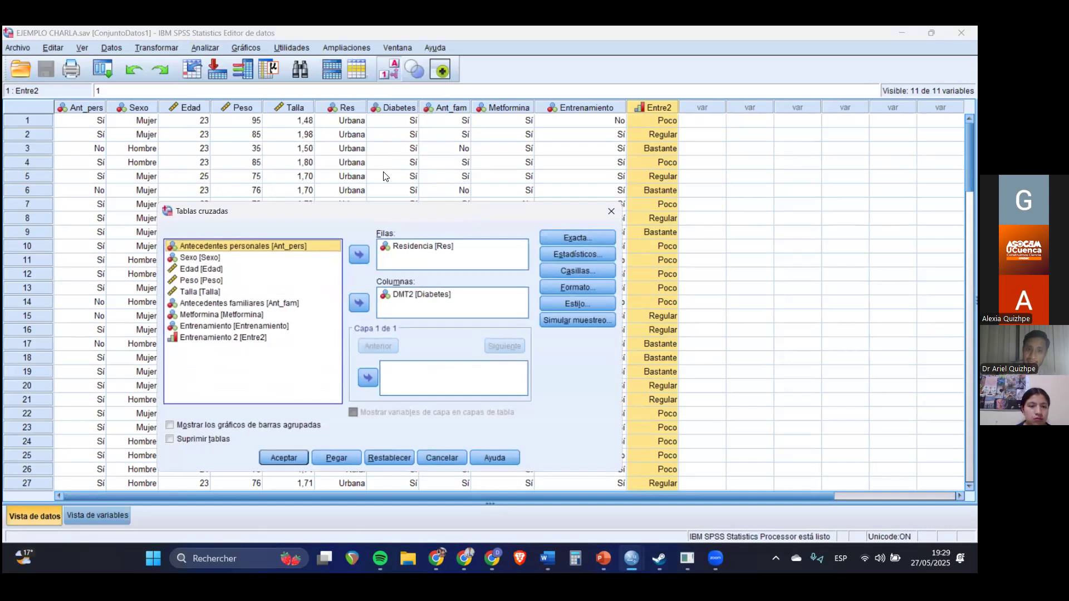
Reposition the Tablas cruzadas dialog in SPSS and check its row variable Residencia and column variable DMT2.
left_click_drag(391, 216, 412, 107)
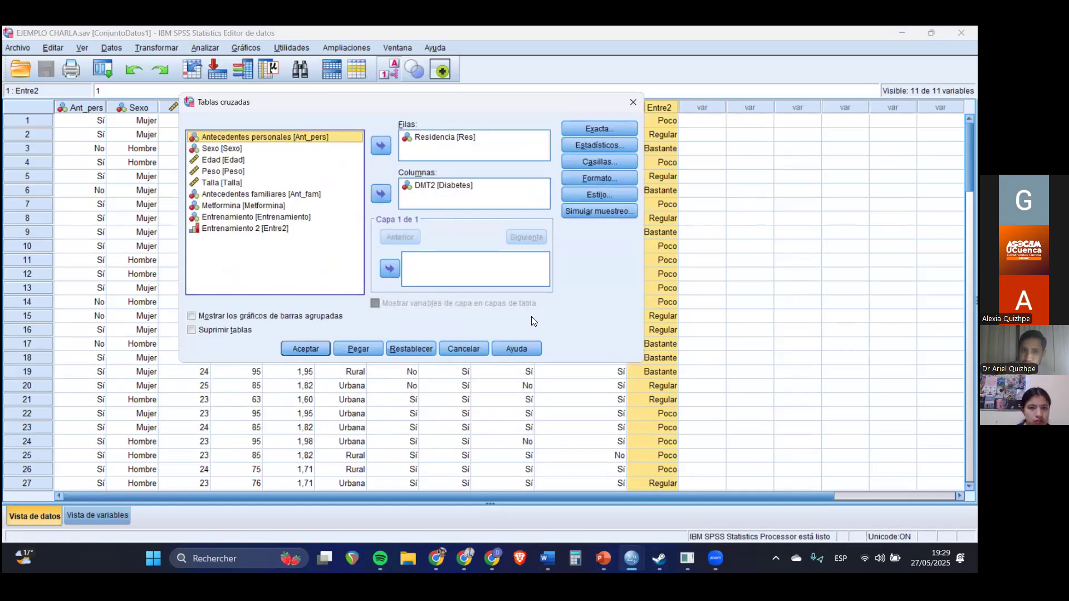
left_click(446, 138)
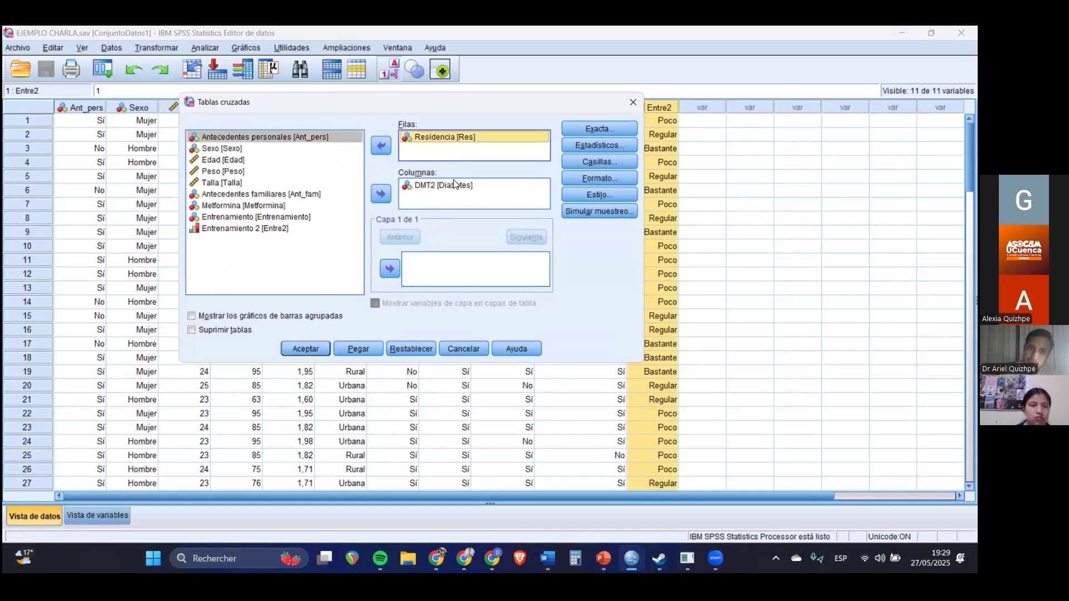
left_click(453, 185)
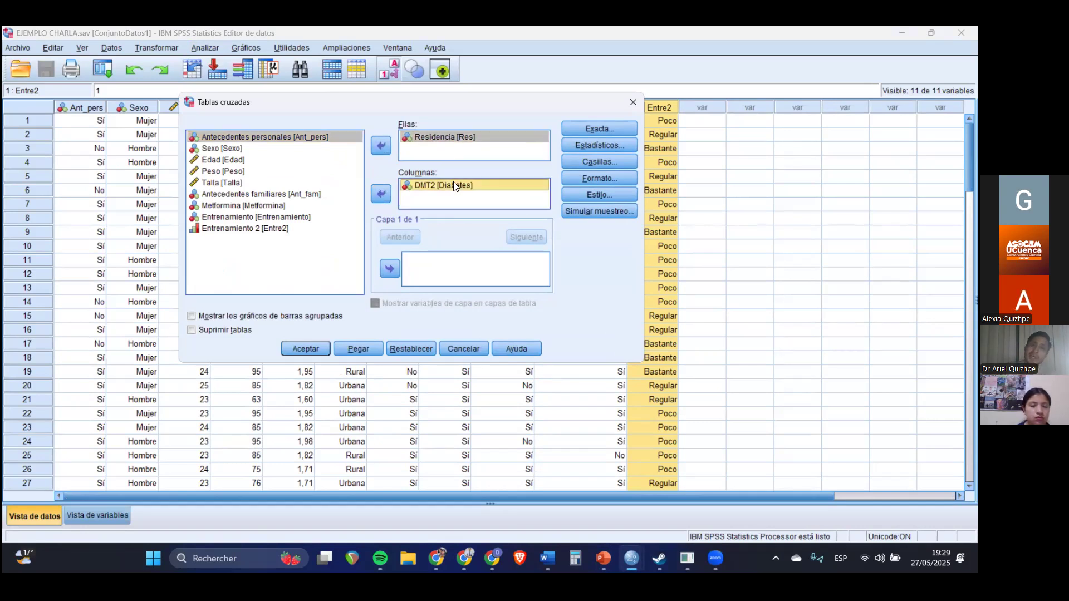
left_click(450, 138)
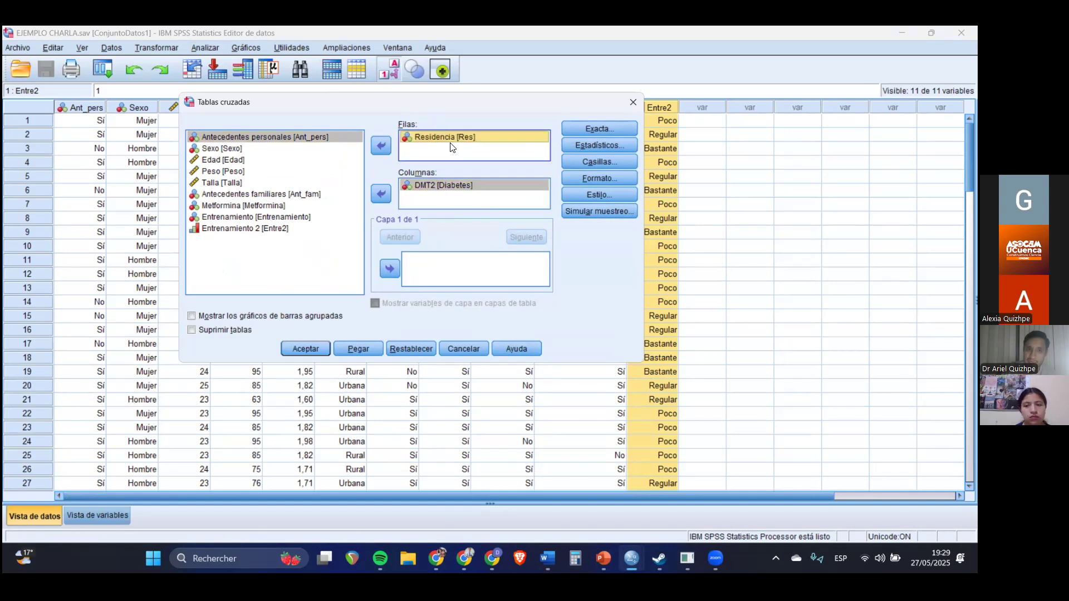
left_click(437, 190)
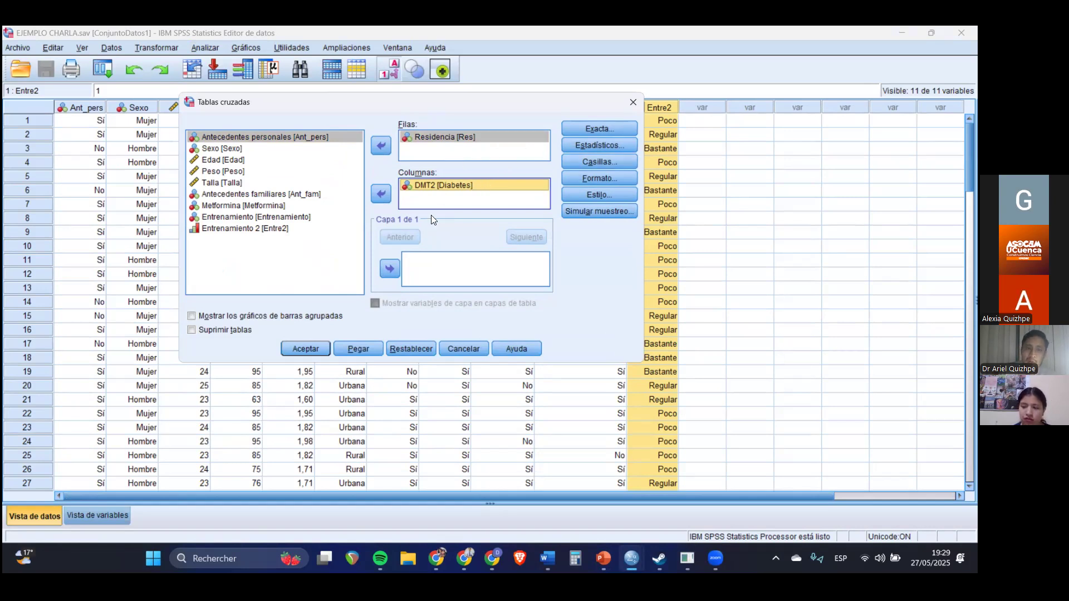
Add the Chi-cuadrado statistic to the Residencia by DMT2 crosstab.
left_click(613, 147)
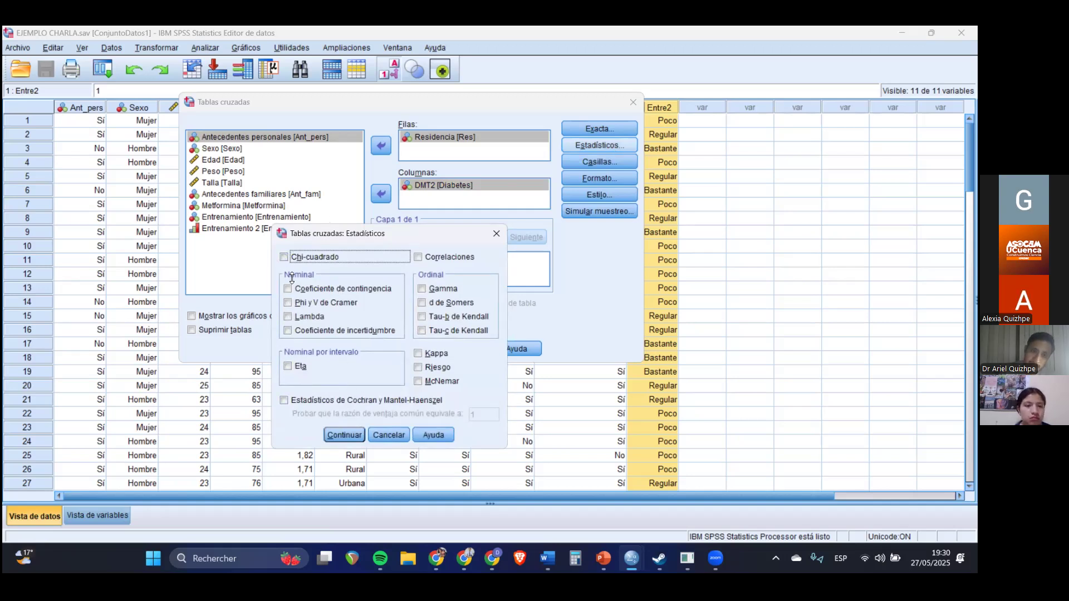
left_click(284, 256)
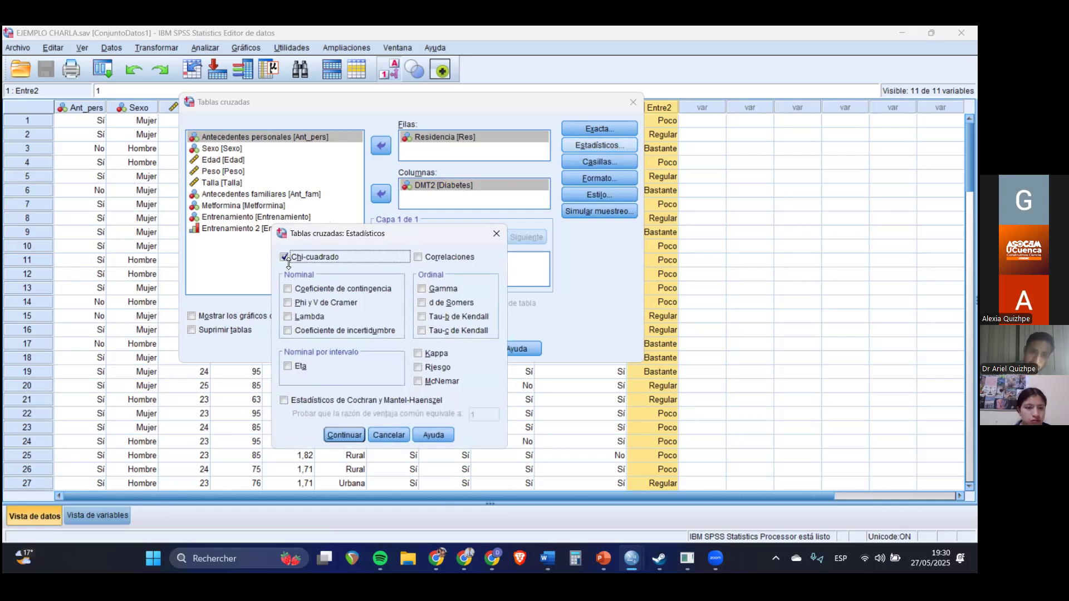
left_click(344, 435)
Set the crosstab cells to show Observado and Esperado counts with Total percentages, and run the analysis.
left_click(584, 162)
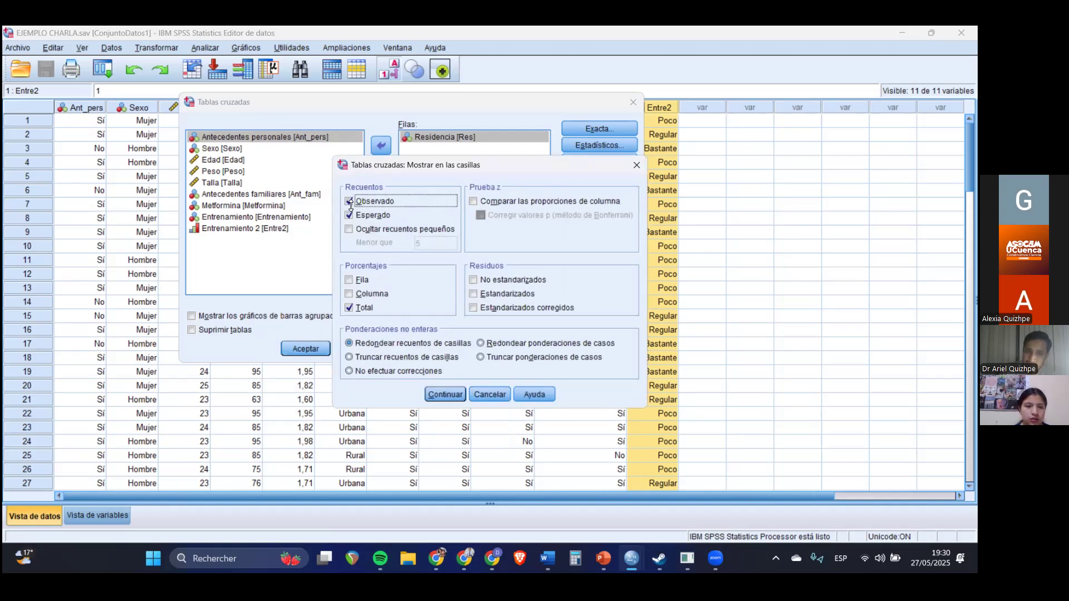
left_click(348, 308)
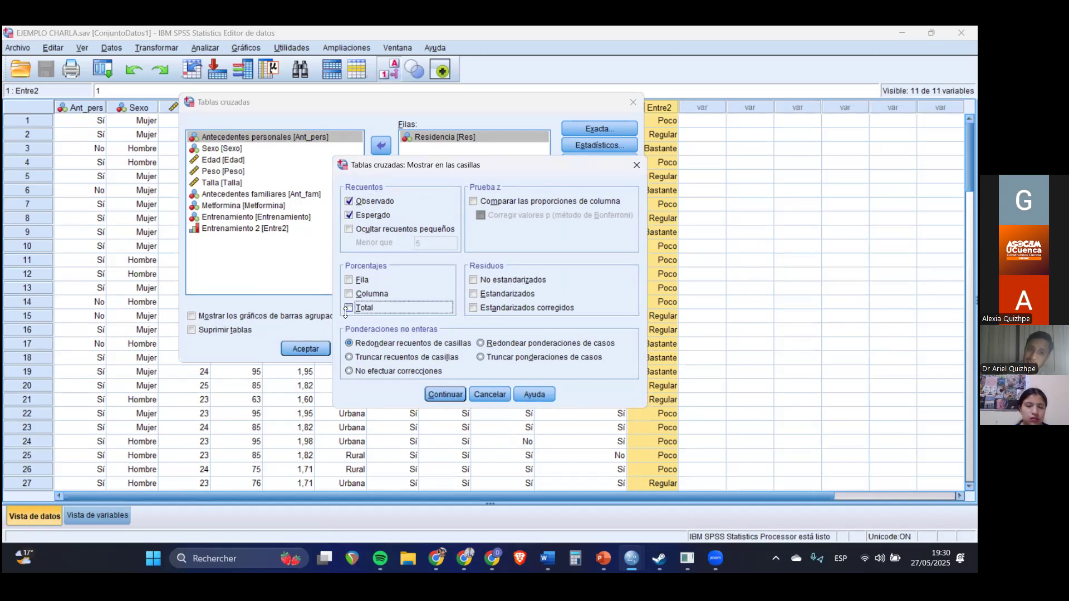
left_click(441, 395)
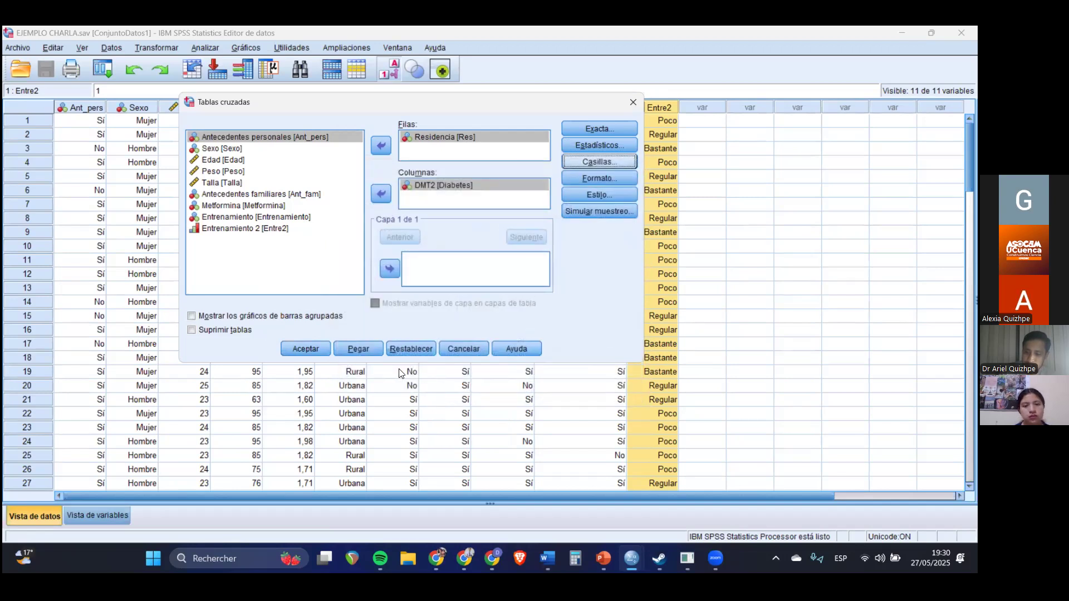
left_click(306, 349)
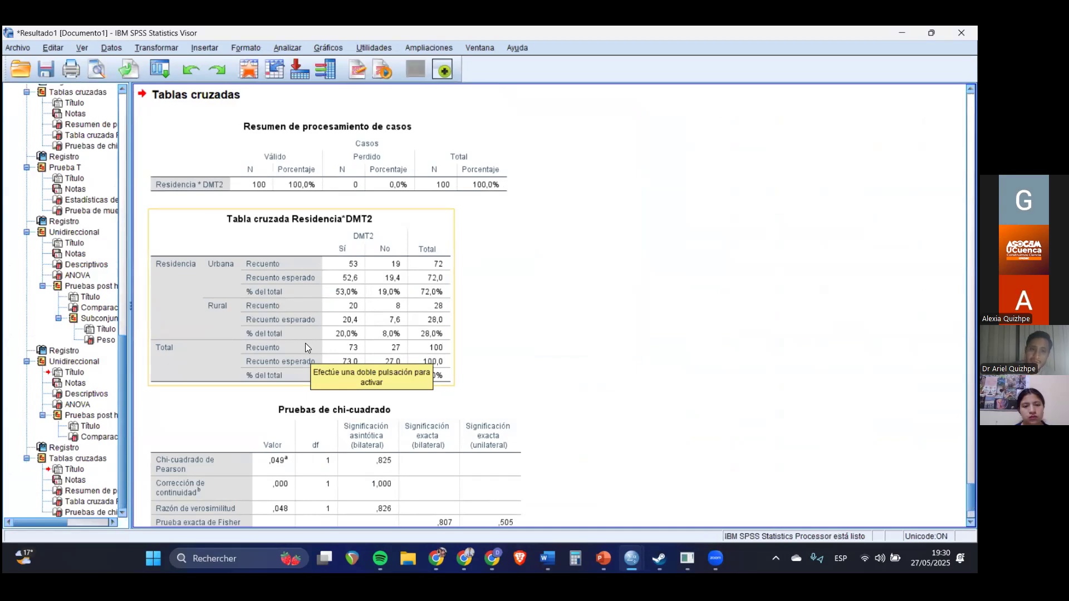
Review the Residencia by DMT2 crosstab and the Pruebas de chi-cuadrado table in the SPSS output.
scroll(399, 356, "down", 3)
scroll(294, 187, "up", 3)
scroll(294, 186, "down", 3)
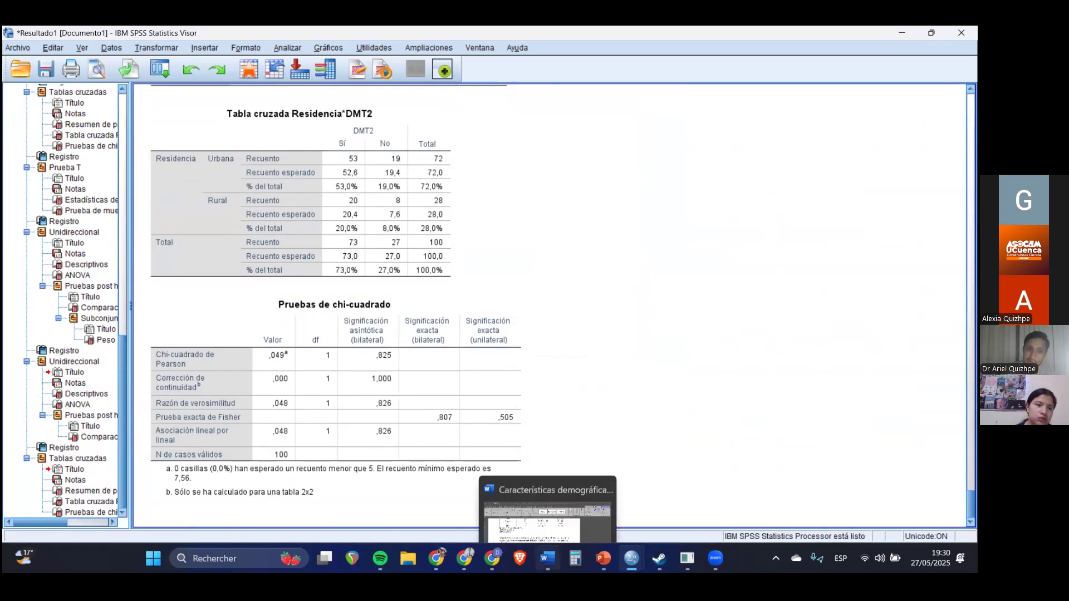
Switch to the Word report and go to Tabla 5 on residence and type 2 diabetes diagnosis.
left_click(548, 558)
scroll(404, 359, "down", 5)
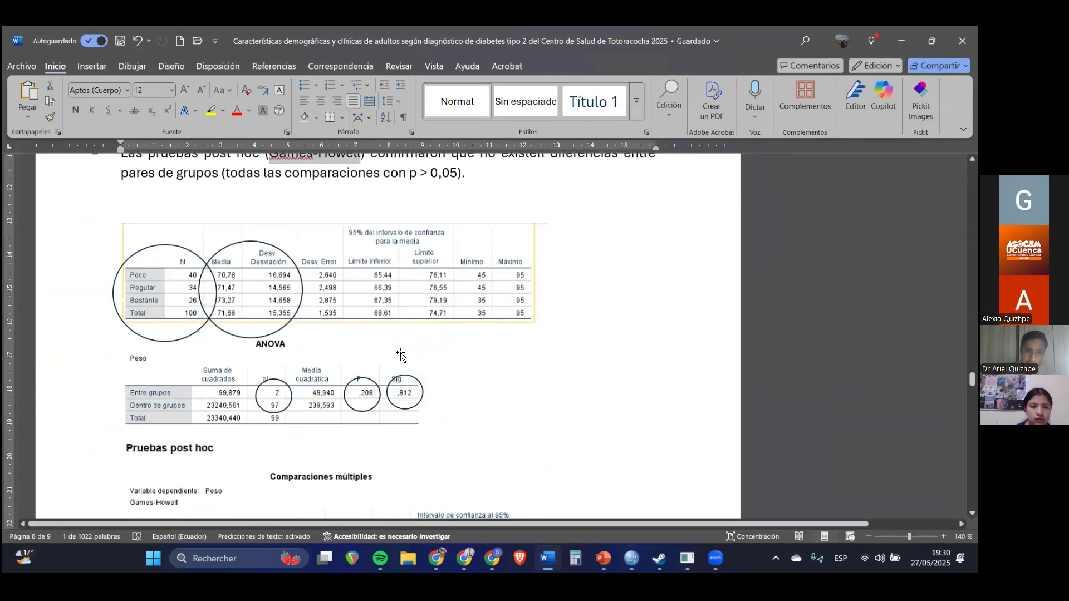
scroll(404, 359, "down", 3)
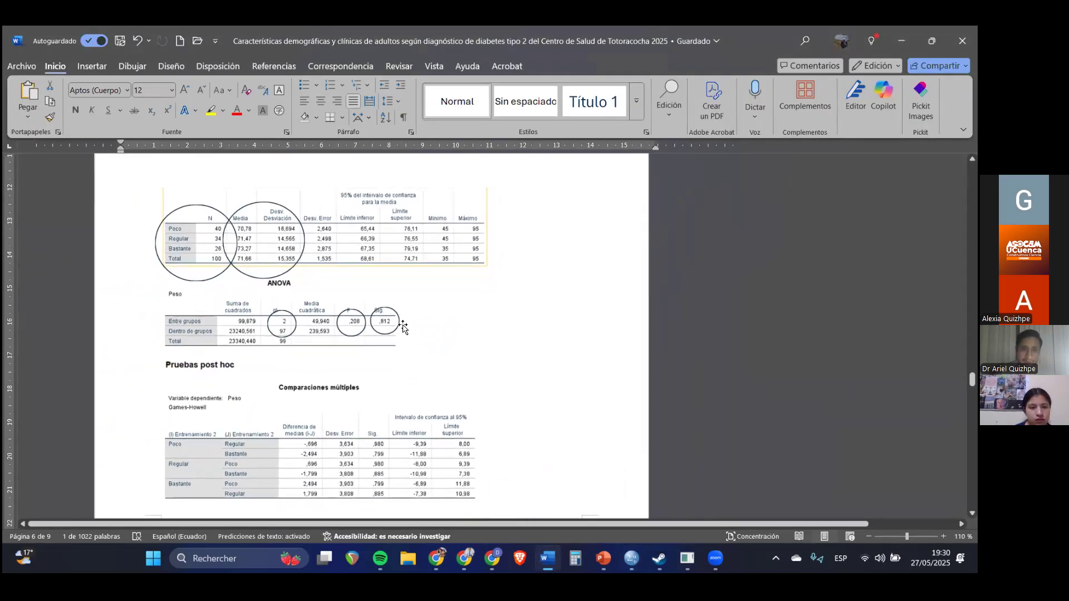
scroll(389, 310, "down", 3)
scroll(390, 310, "down", 15)
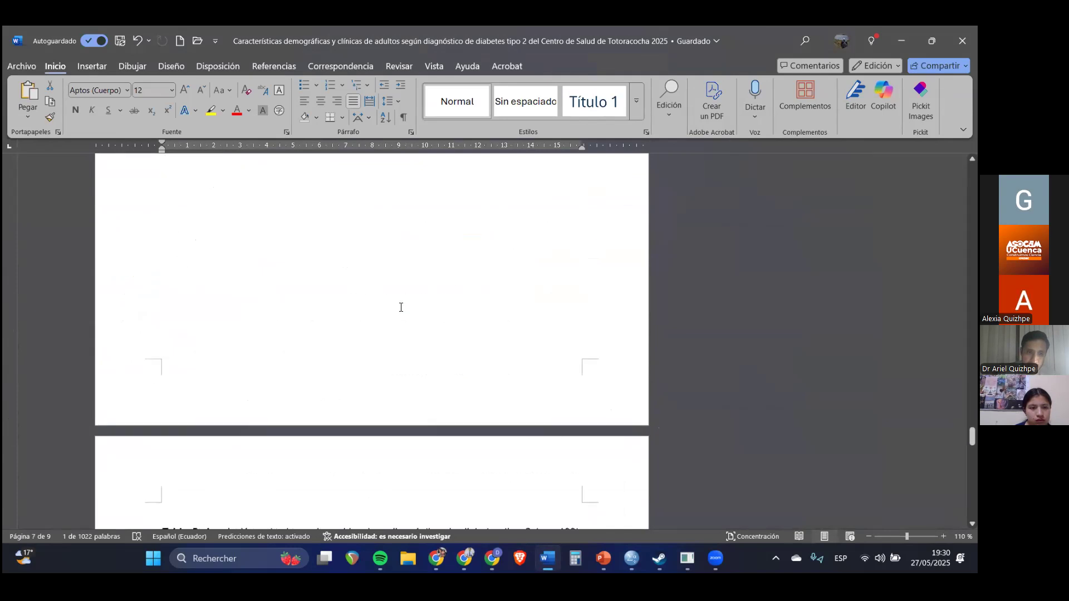
scroll(402, 308, "down", 3)
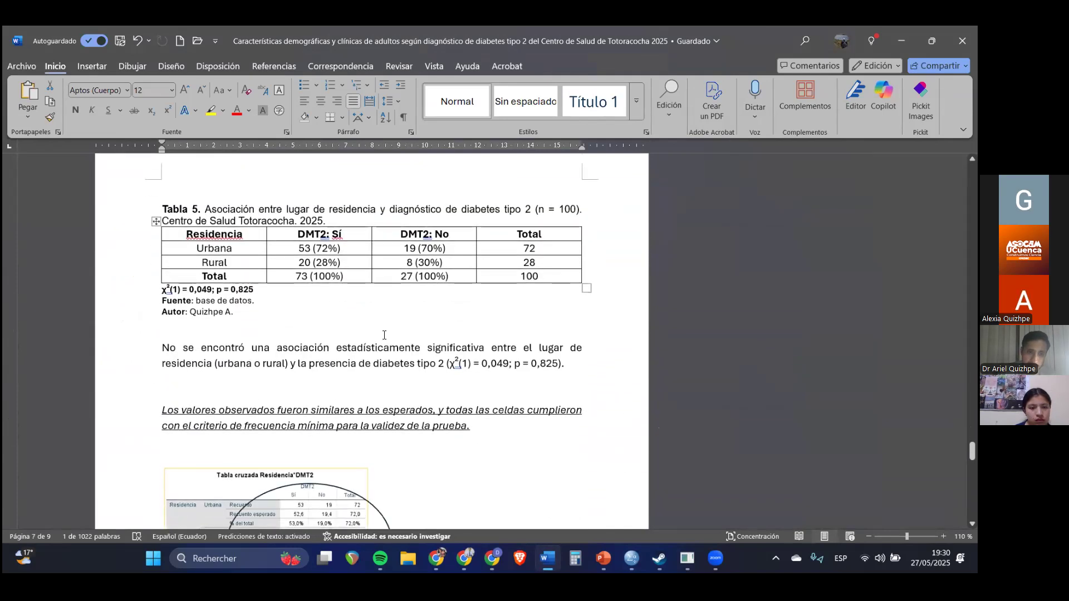
Compare Tabla 5 and its interpretation with the pasted SPSS crosstab and chi-square tables below it.
scroll(384, 334, "down", 5)
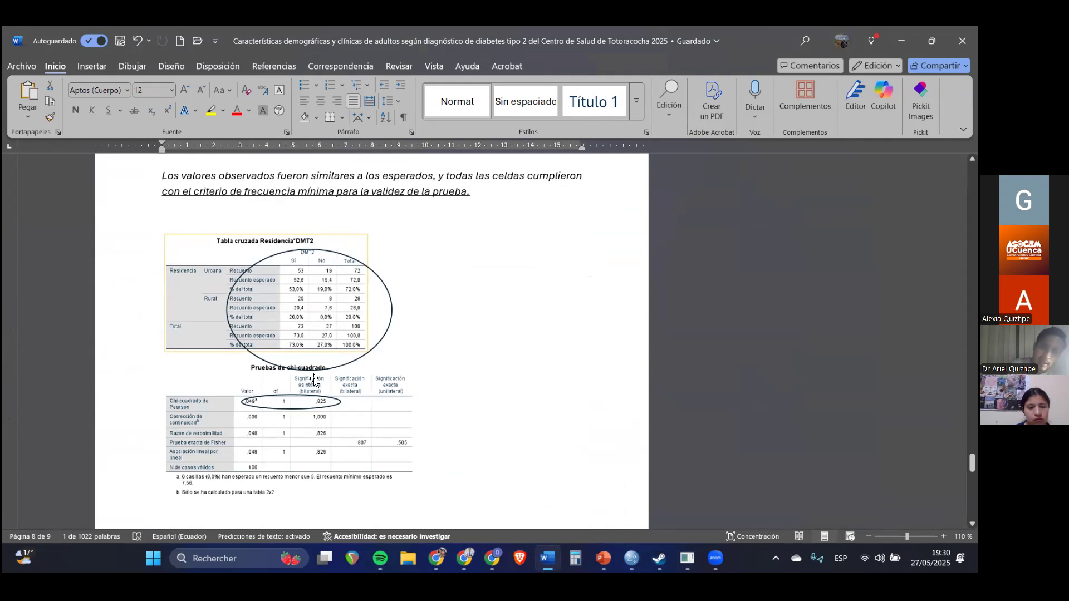
scroll(337, 362, "up", 3)
scroll(340, 363, "down", 2)
scroll(342, 364, "down", 1)
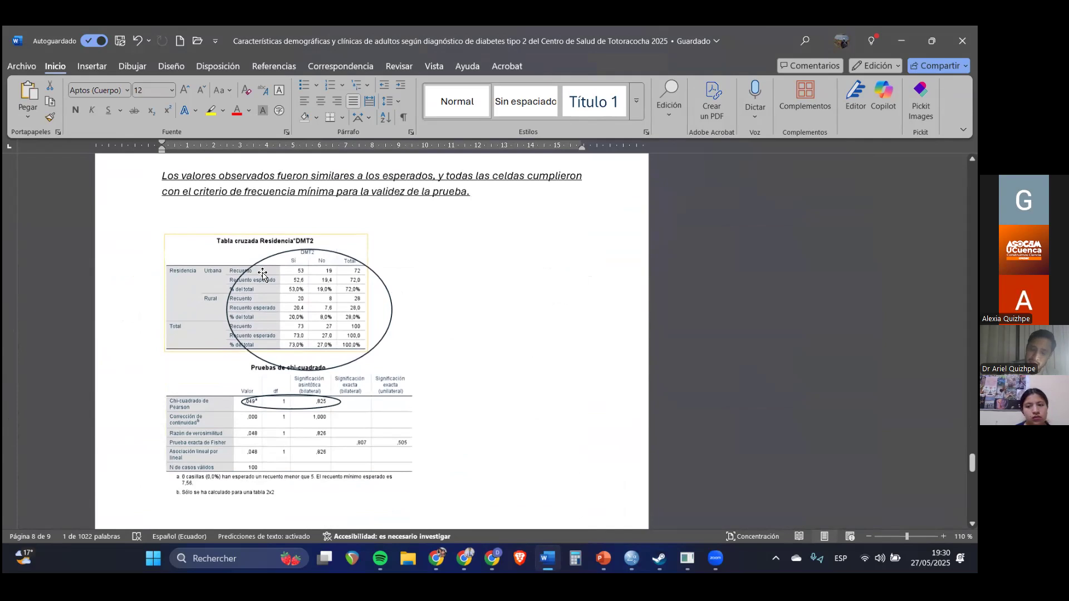
scroll(257, 312, "up", 4)
scroll(271, 333, "down", 2)
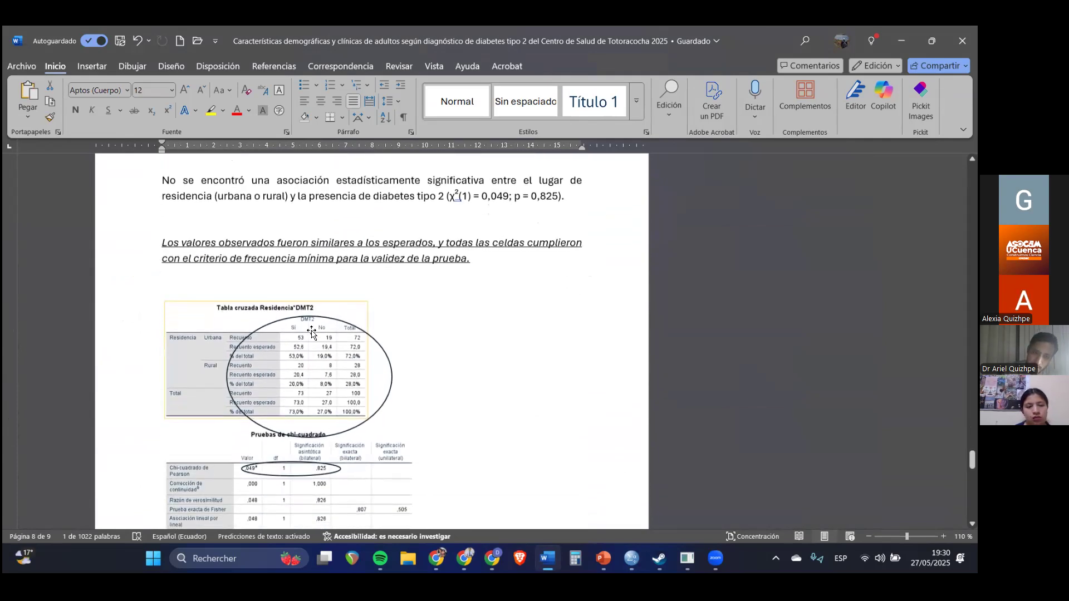
scroll(306, 312, "up", 7)
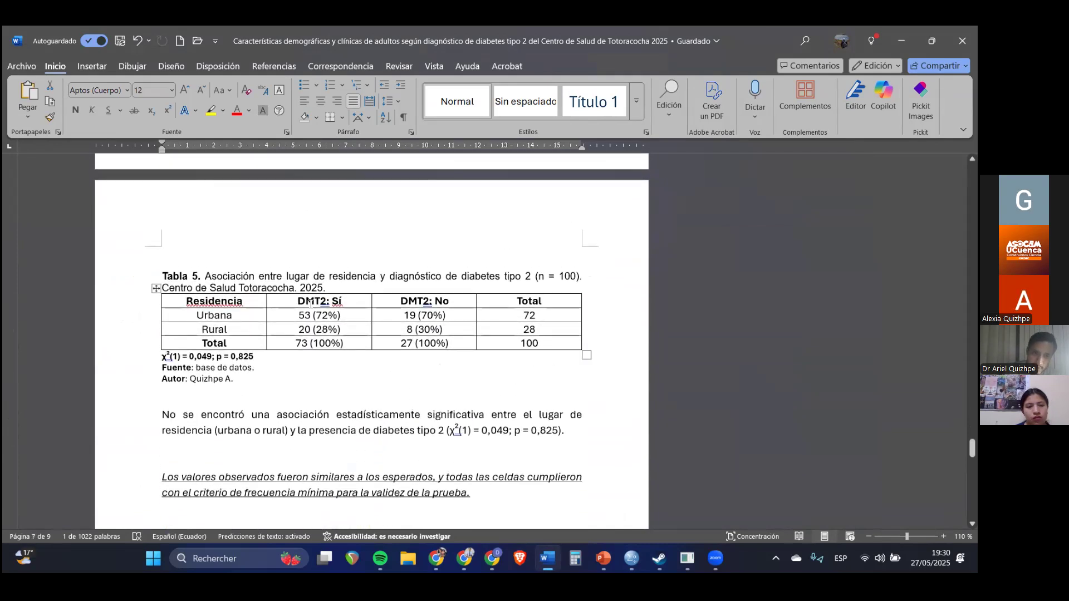
Highlight the DMT2 columns, the Urbana, Rural and Total rows, and the χ² note of Tabla 5 in turn.
left_click_drag(309, 301, 397, 347)
left_click_drag(223, 317, 398, 334)
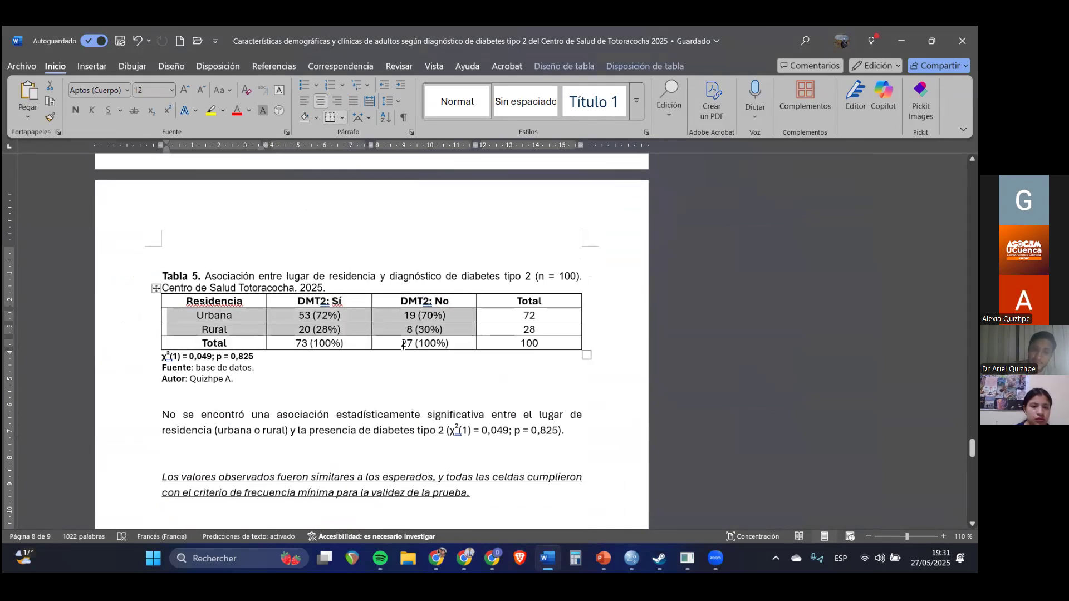
left_click_drag(403, 345, 146, 345)
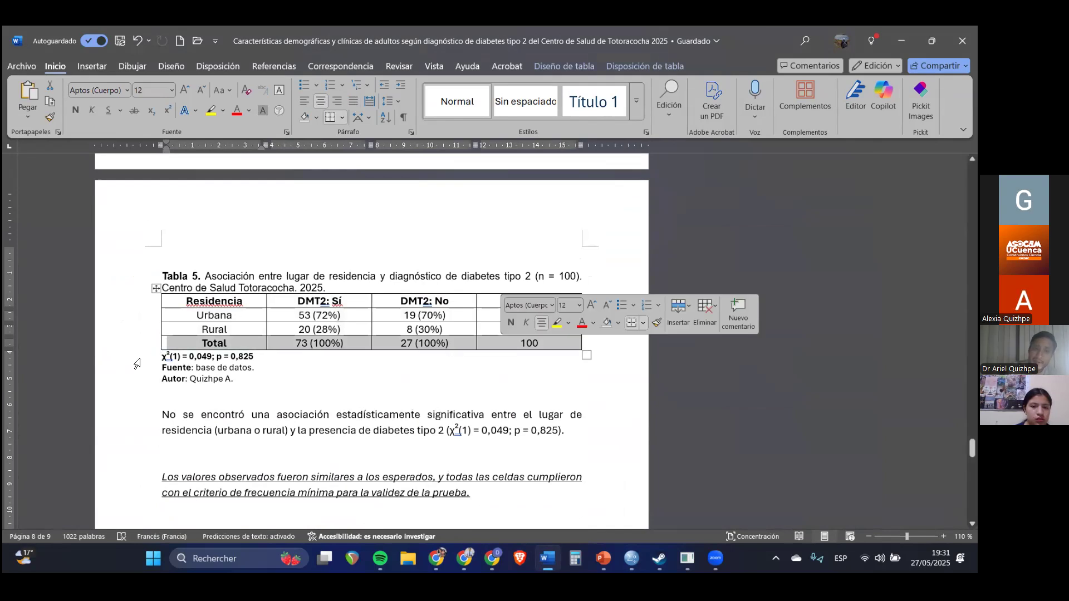
left_click(137, 357)
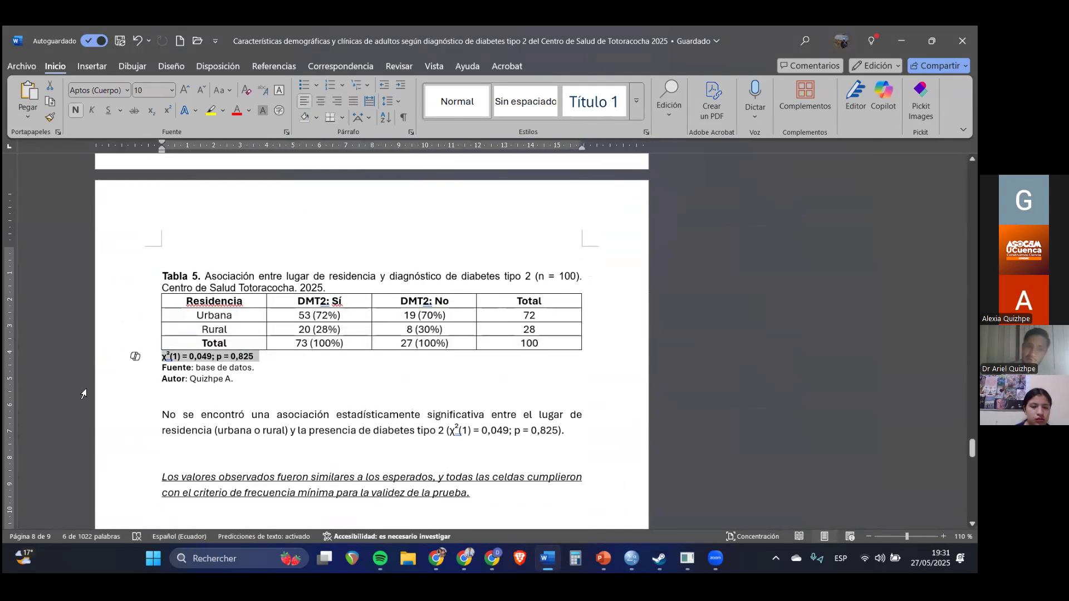
Check the Chi-cuadrado de Pearson row in the pasted SPSS table against the χ² note under Tabla 5.
scroll(286, 322, "down", 7)
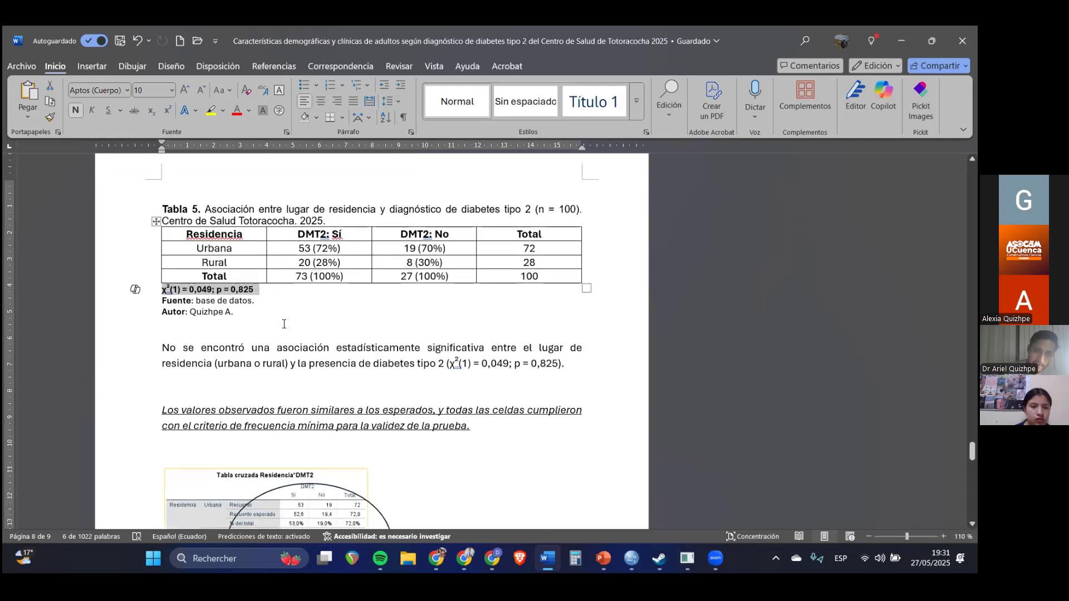
scroll(300, 405, "down", 4)
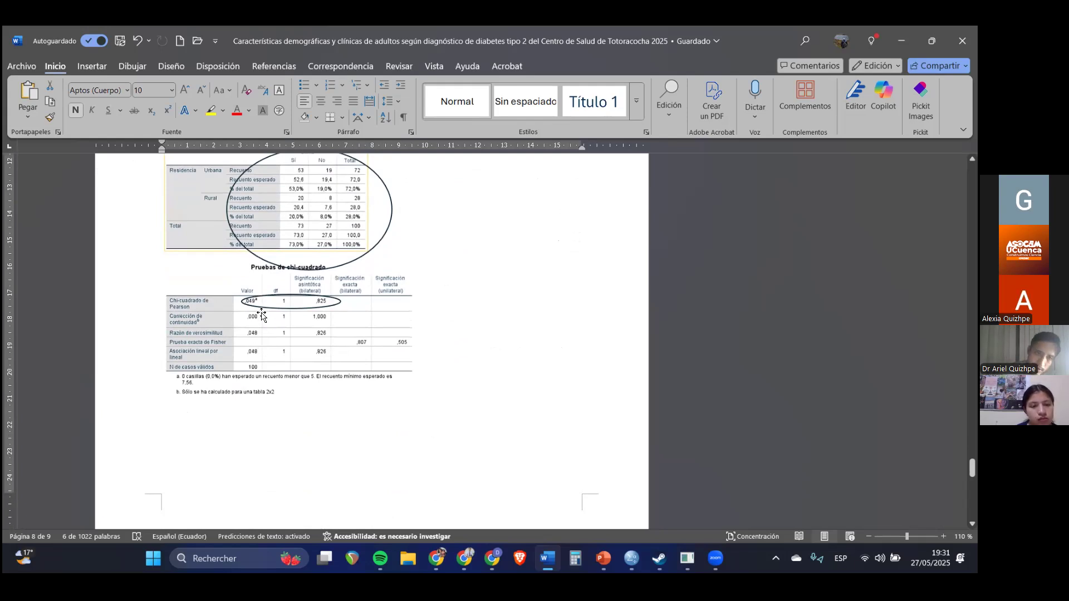
scroll(262, 316, "up", 2)
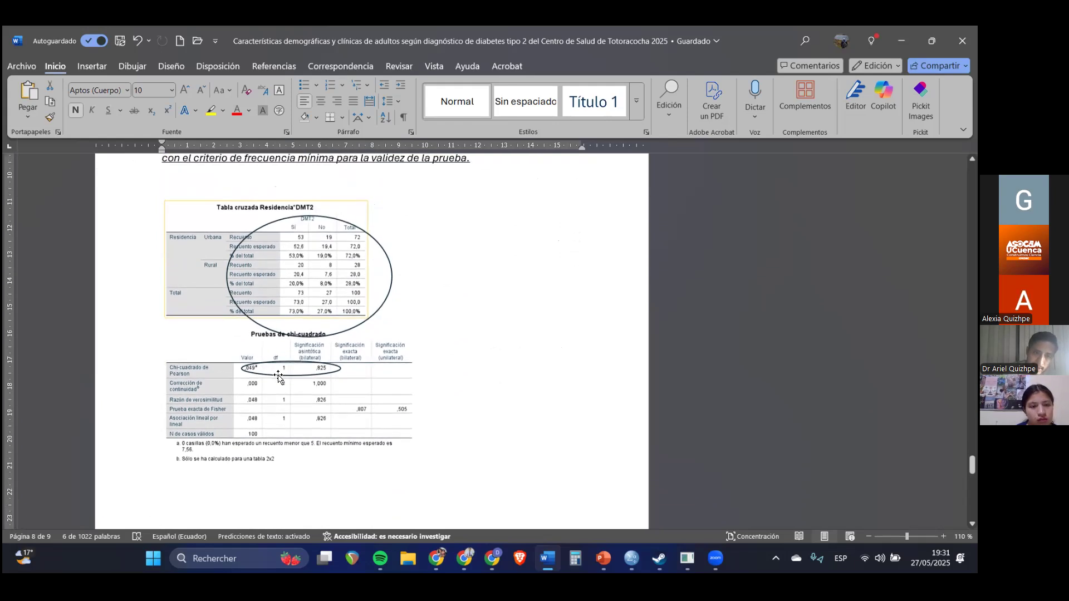
scroll(278, 379, "up", 1)
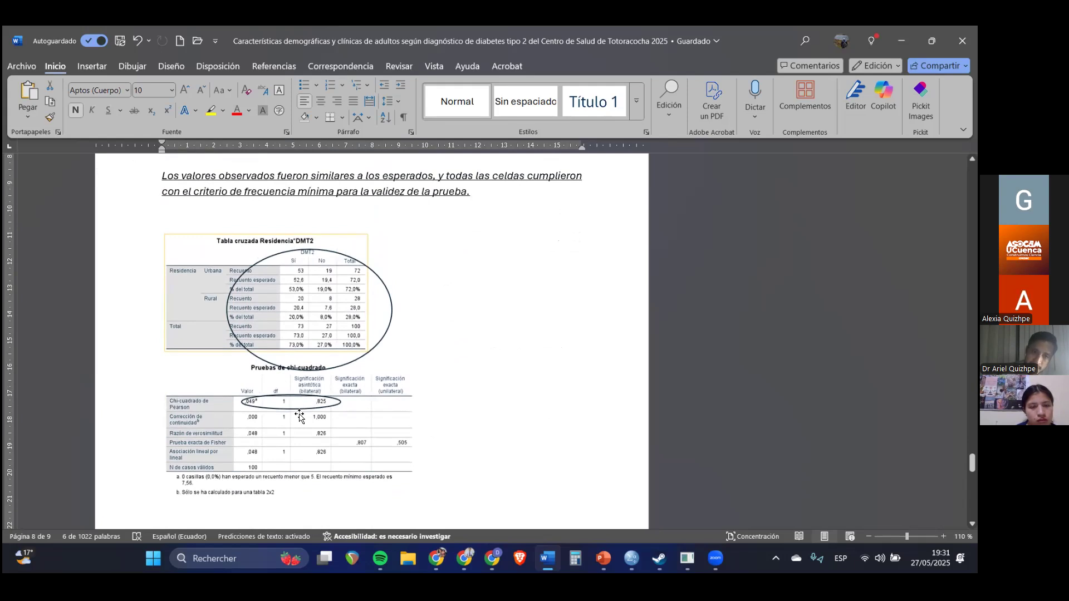
scroll(313, 458, "up", 3)
scroll(315, 461, "down", 1)
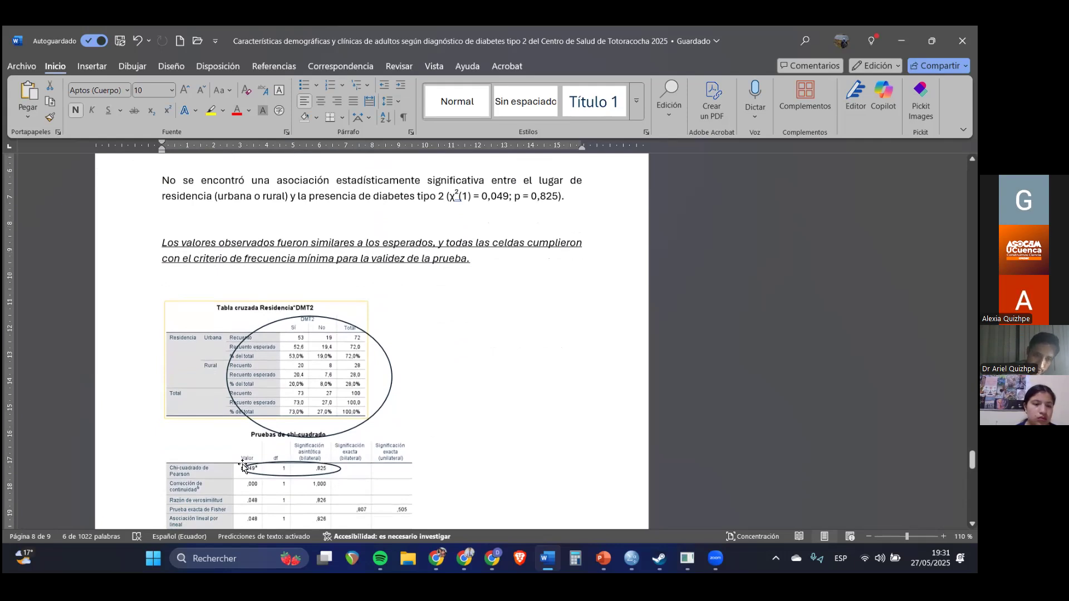
scroll(324, 477, "up", 4)
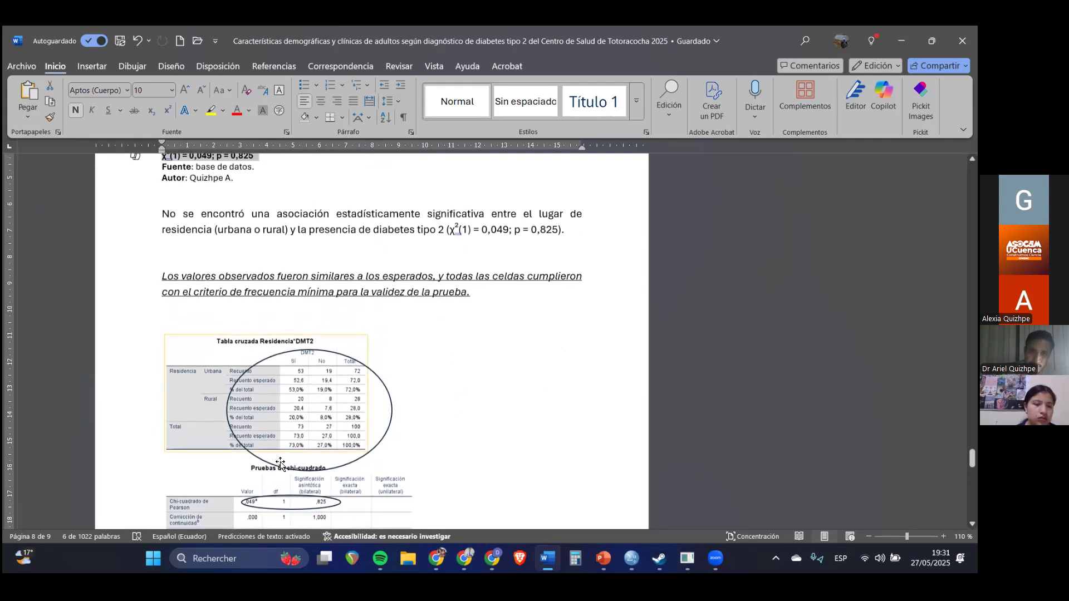
Highlight the p value in the χ² note, the residence categories, the DMT2 headers and the group counts of Tabla 5.
left_click(187, 258)
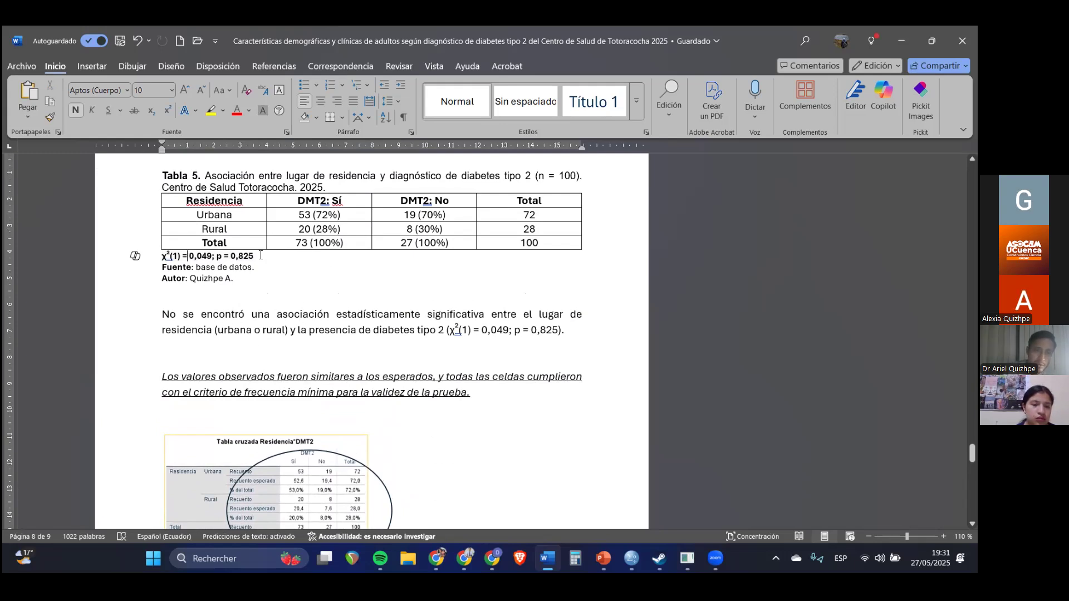
left_click_drag(232, 257, 253, 258)
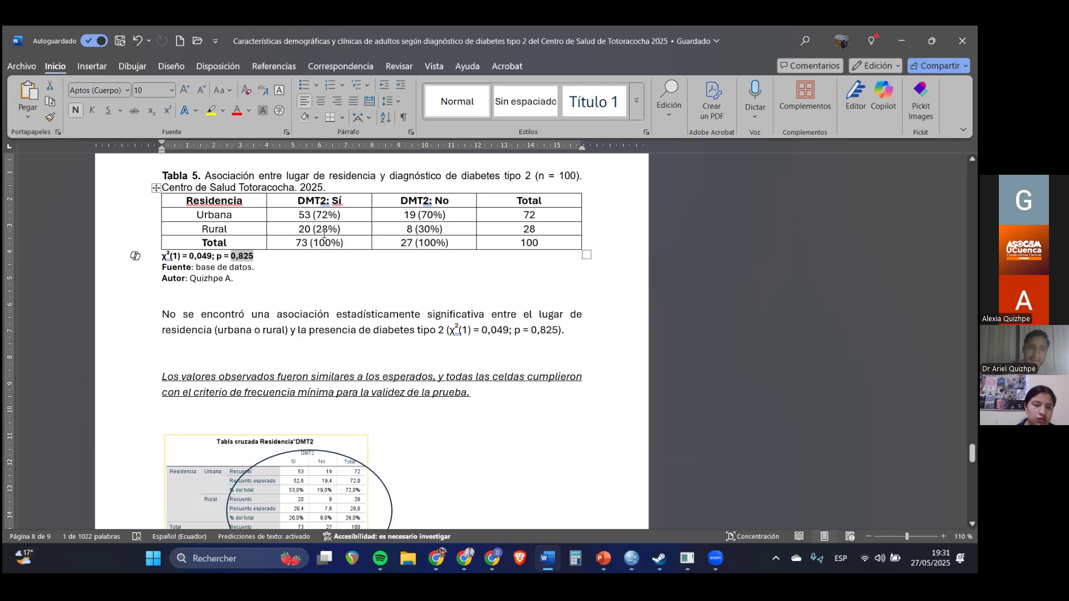
left_click_drag(218, 214, 219, 233)
left_click_drag(312, 202, 412, 207)
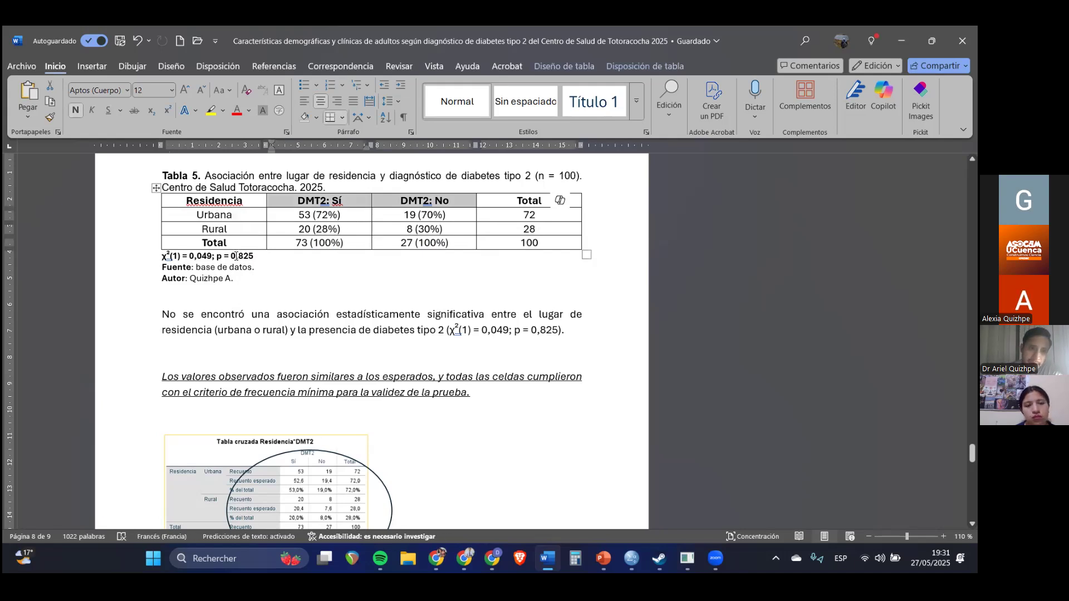
left_click_drag(227, 214, 228, 231)
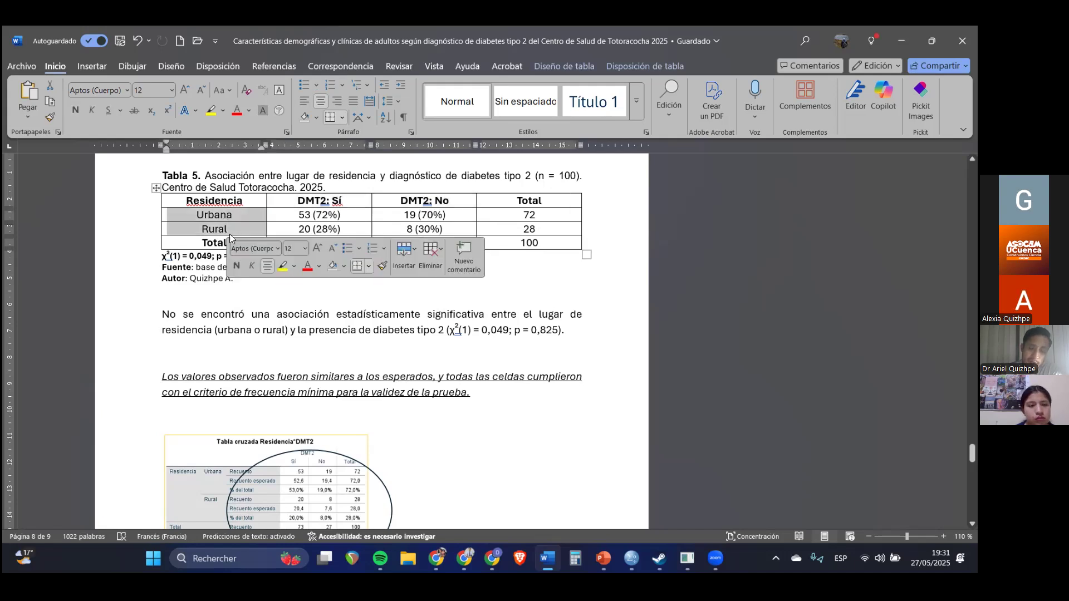
left_click_drag(312, 214, 393, 228)
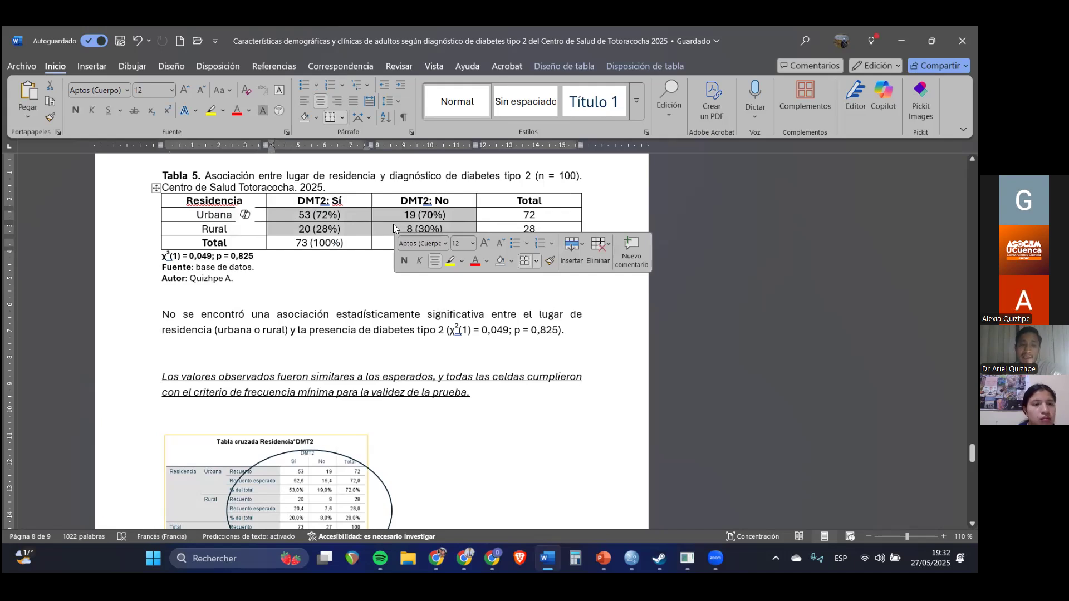
Highlight the interpretation sentence on the residence–diabetes association and the underlined paragraph on observed and expected values.
double_click(548, 330)
left_click_drag(194, 318, 553, 330)
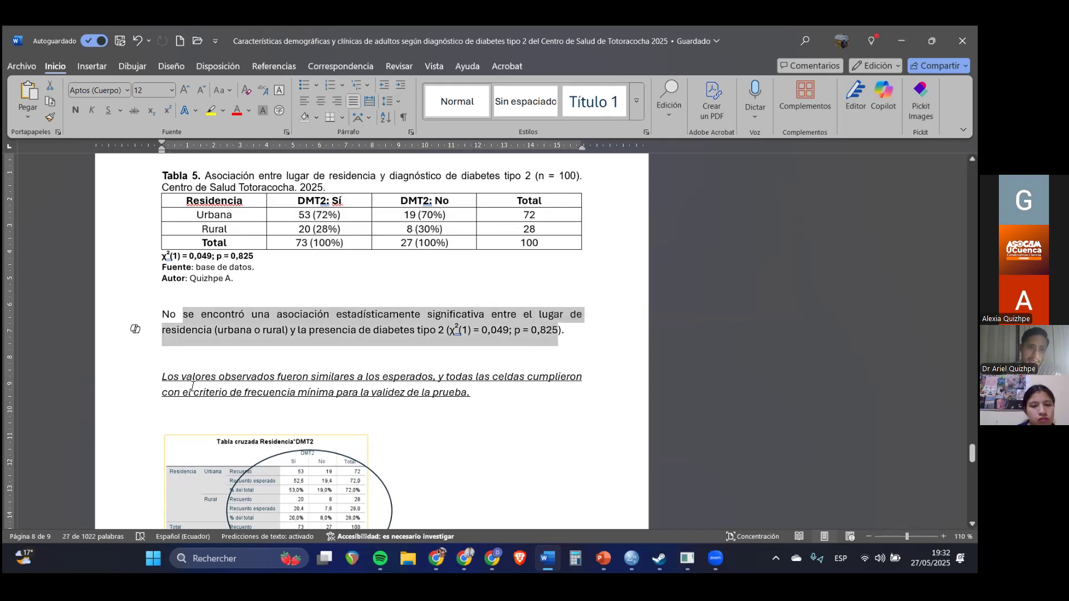
left_click_drag(160, 380, 489, 391)
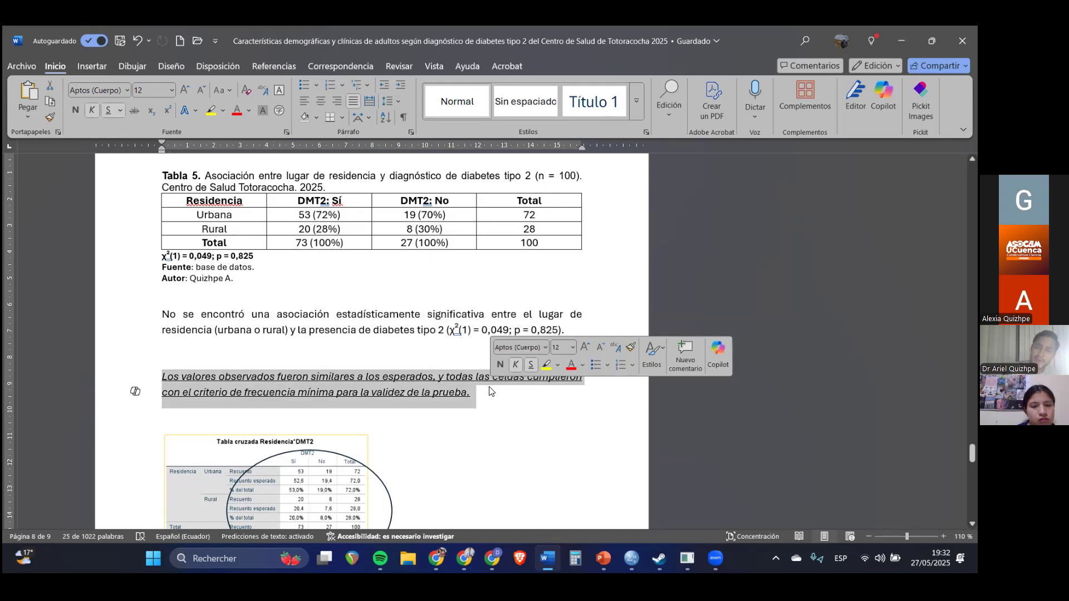
left_click(212, 379)
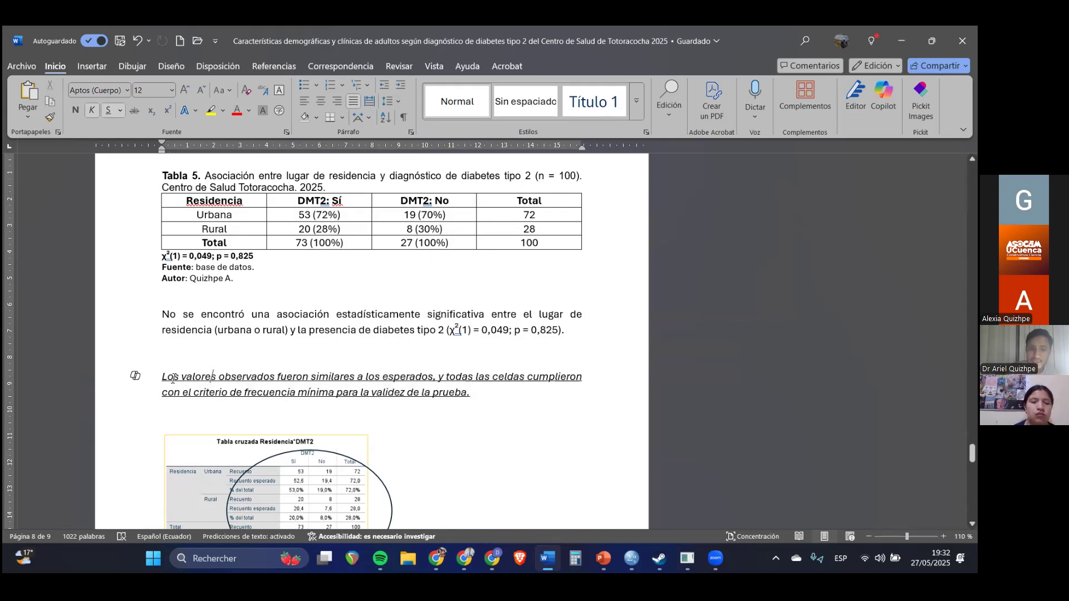
left_click_drag(172, 379, 479, 396)
left_click(372, 392)
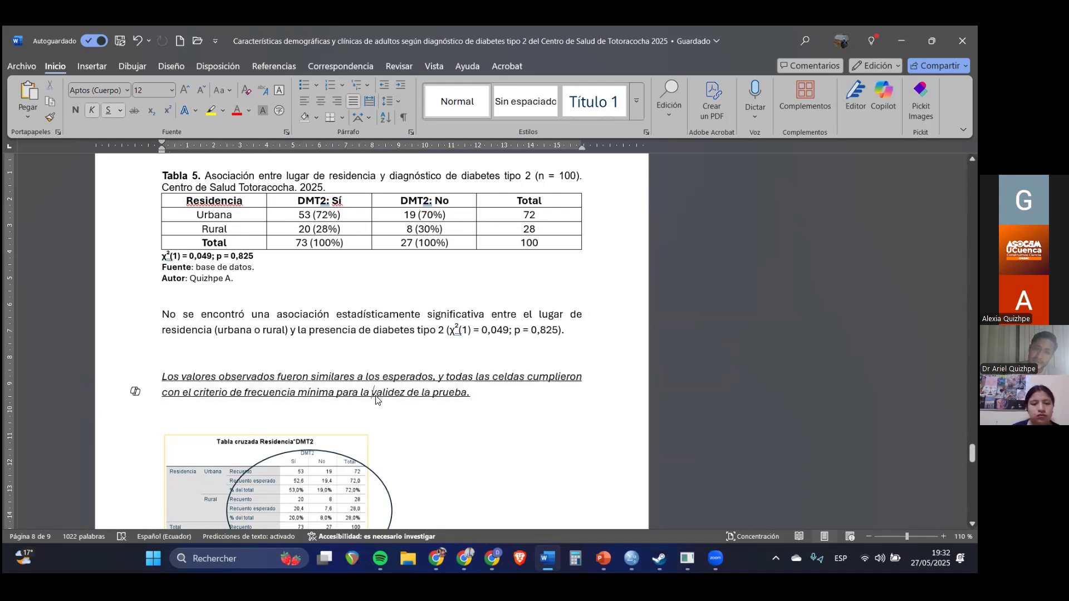
left_click_drag(219, 377, 319, 395)
left_click(319, 395)
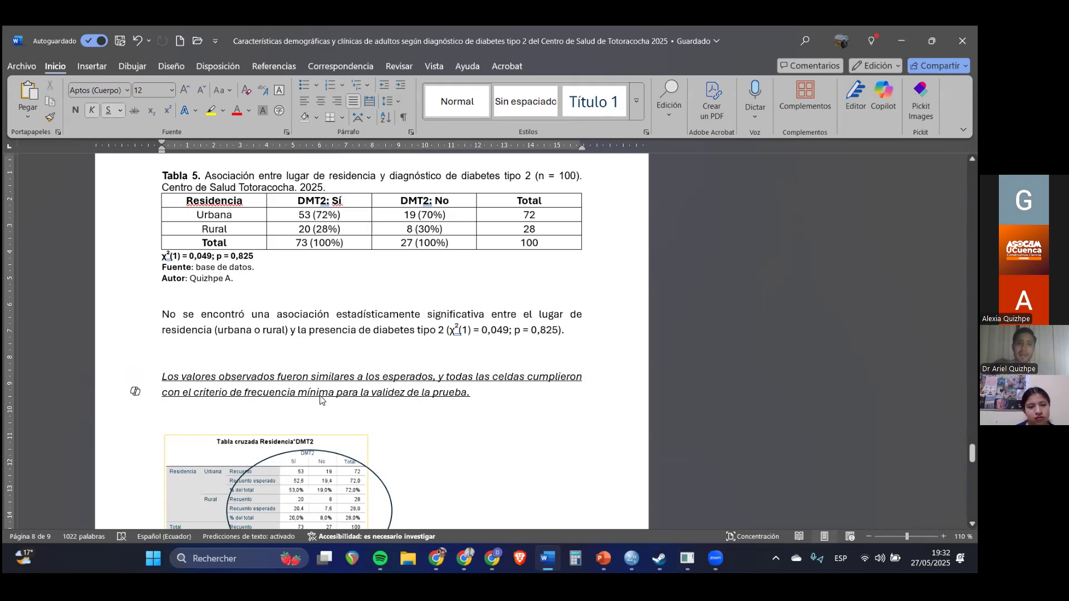
Highlight the Rural count under DMT2: Sí and the Urbana count under DMT2: No in Tabla 5.
left_click(303, 231)
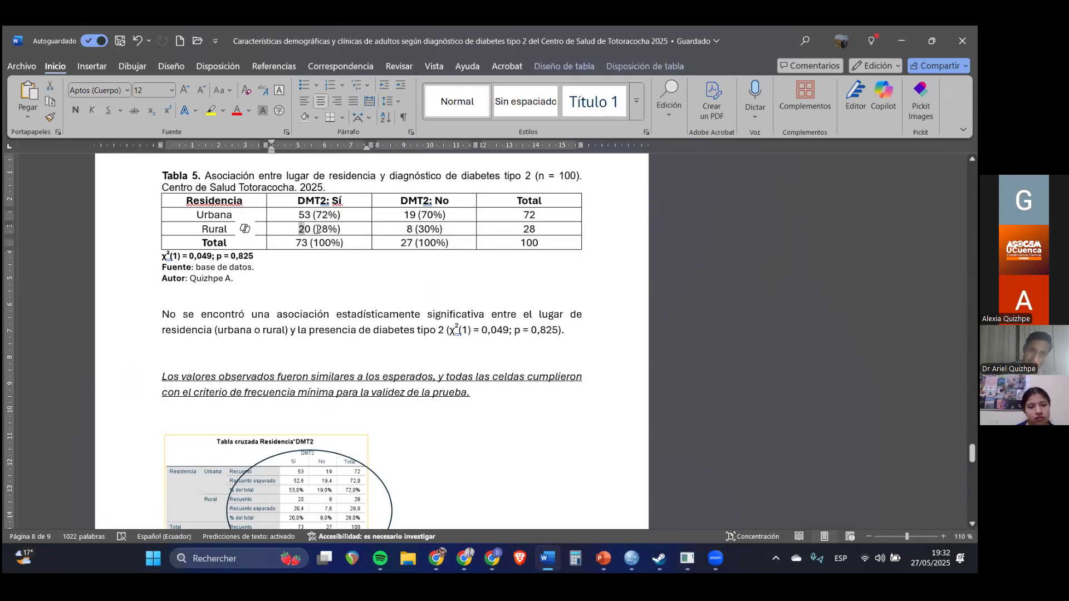
left_click_drag(403, 215, 416, 215)
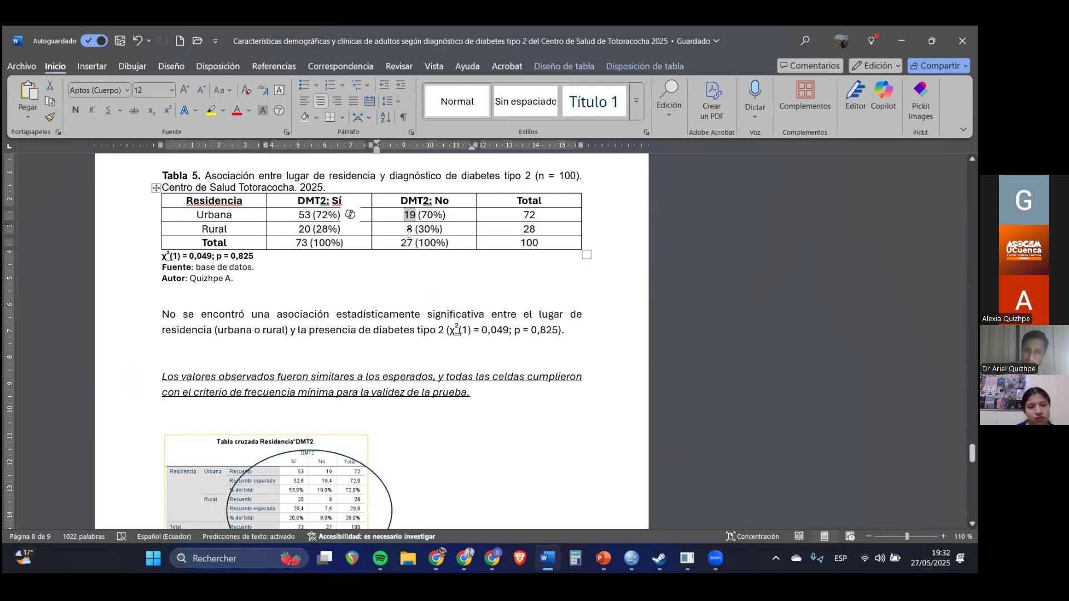
left_click(349, 251)
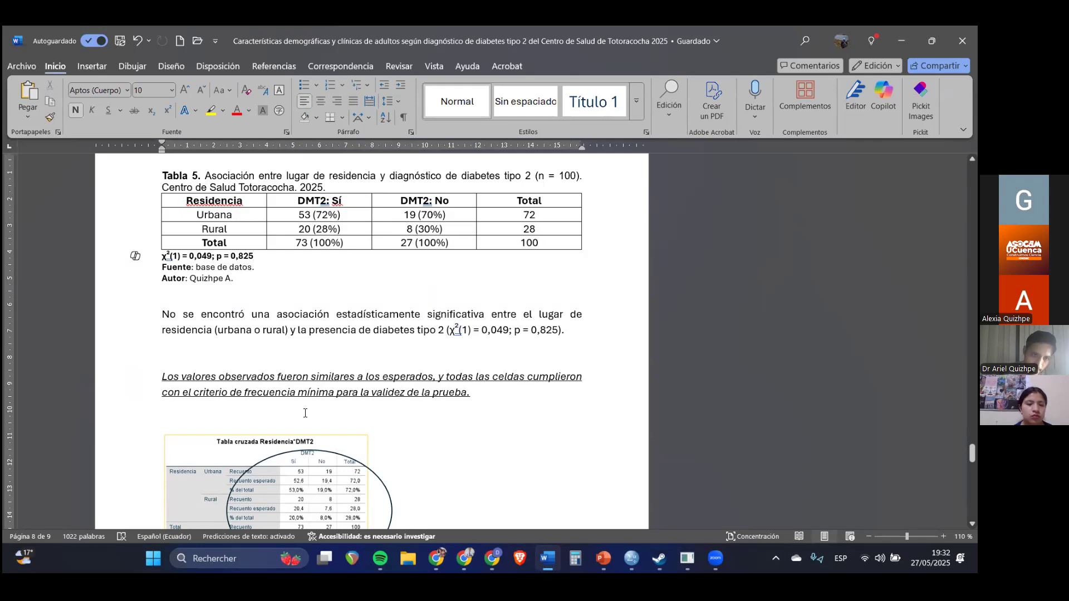
Switch to the PowerPoint presentation on Bioestadística Aplicada con SPSS and present the slide explaining and listing requirements for Correlación de Pearson / Spearman.
scroll(305, 412, "down", 10)
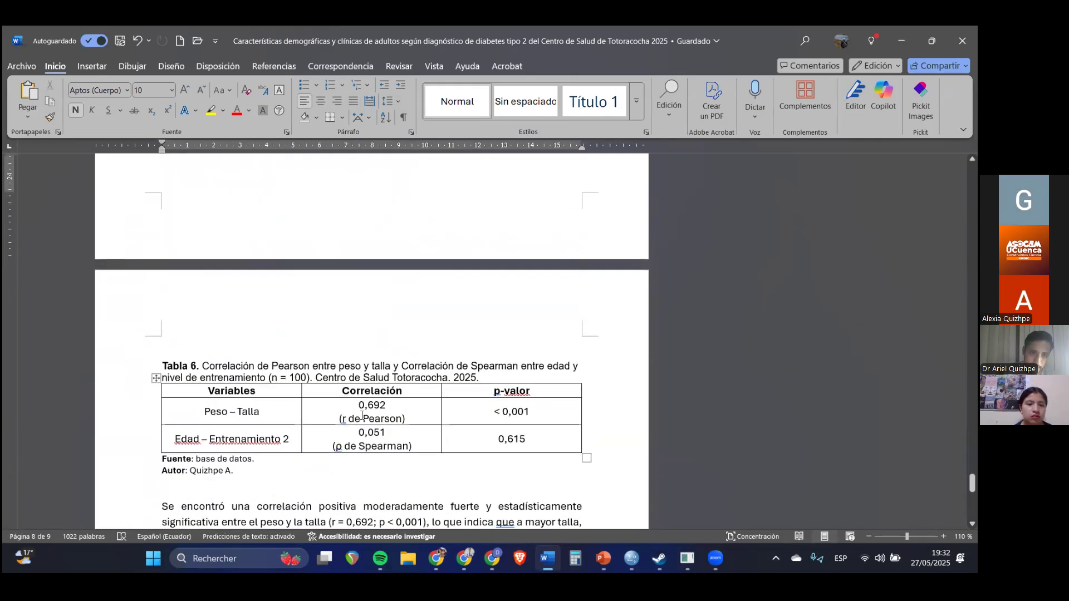
left_click(603, 558)
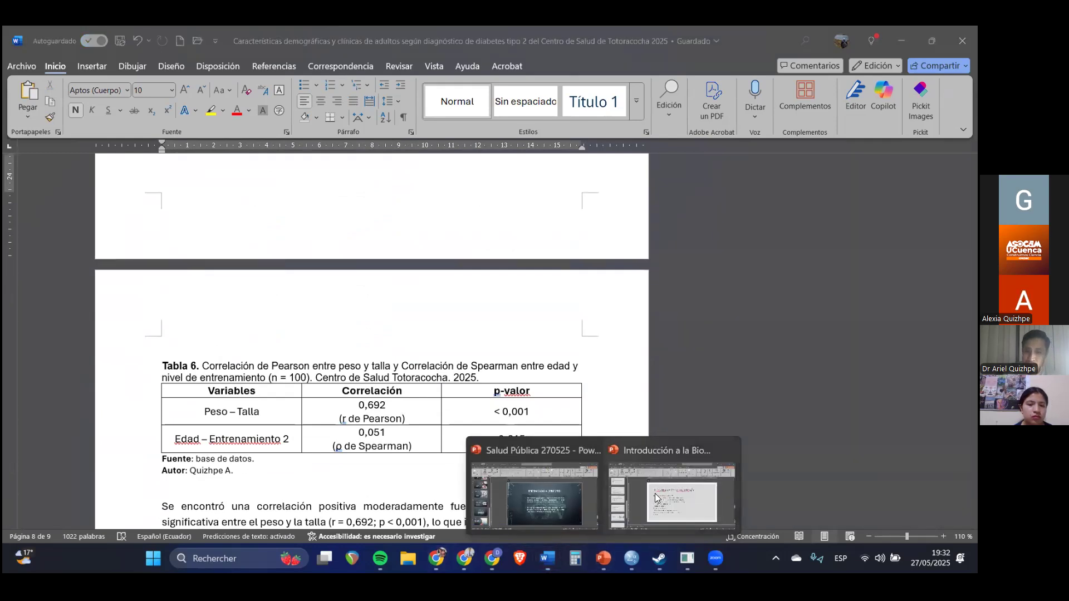
left_click(655, 493)
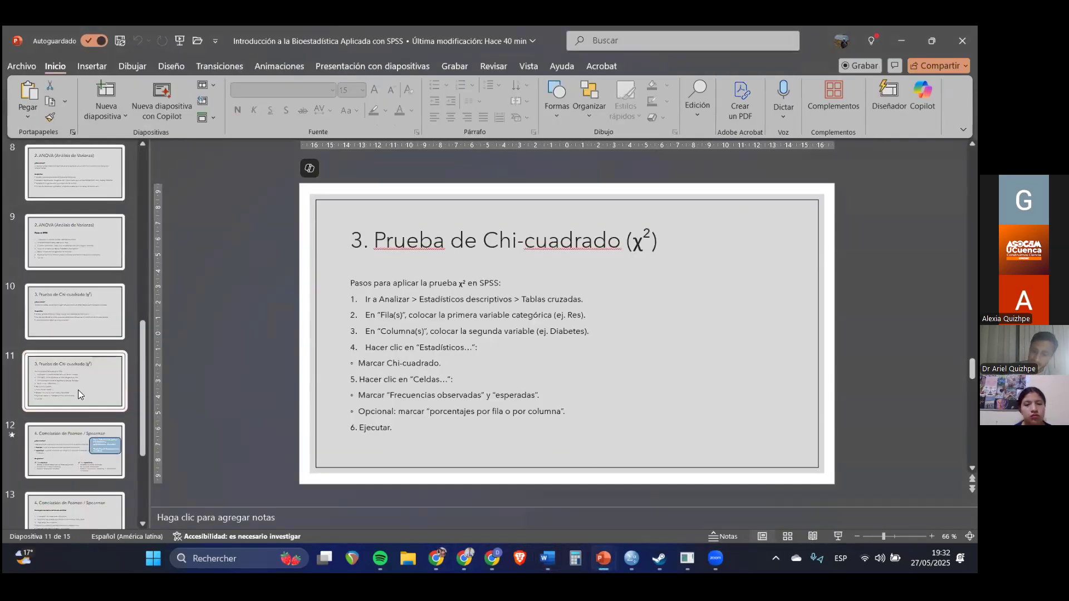
key("Down")
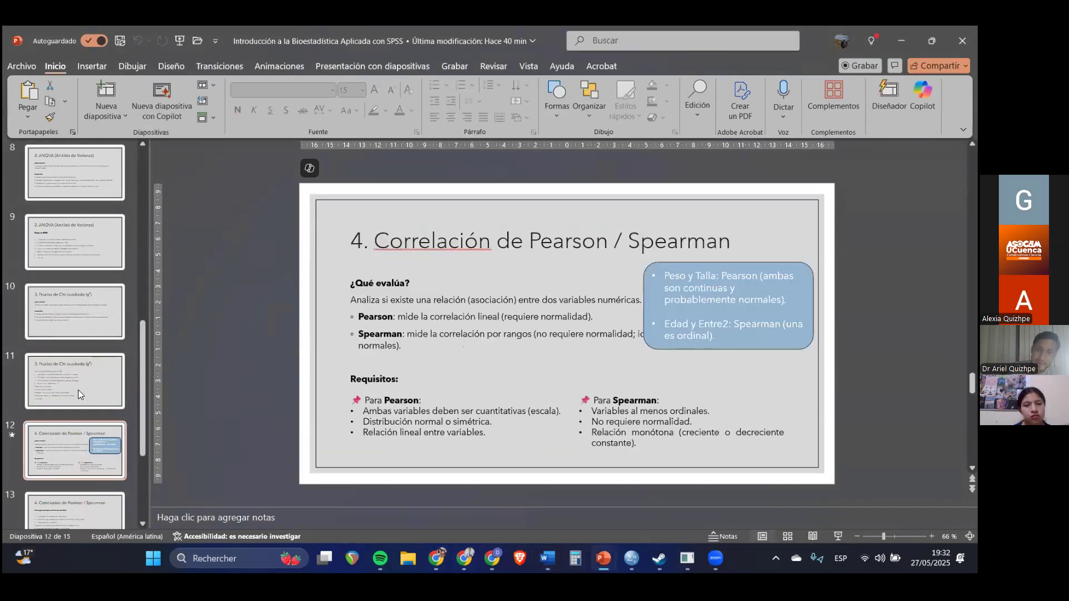
left_click(838, 537)
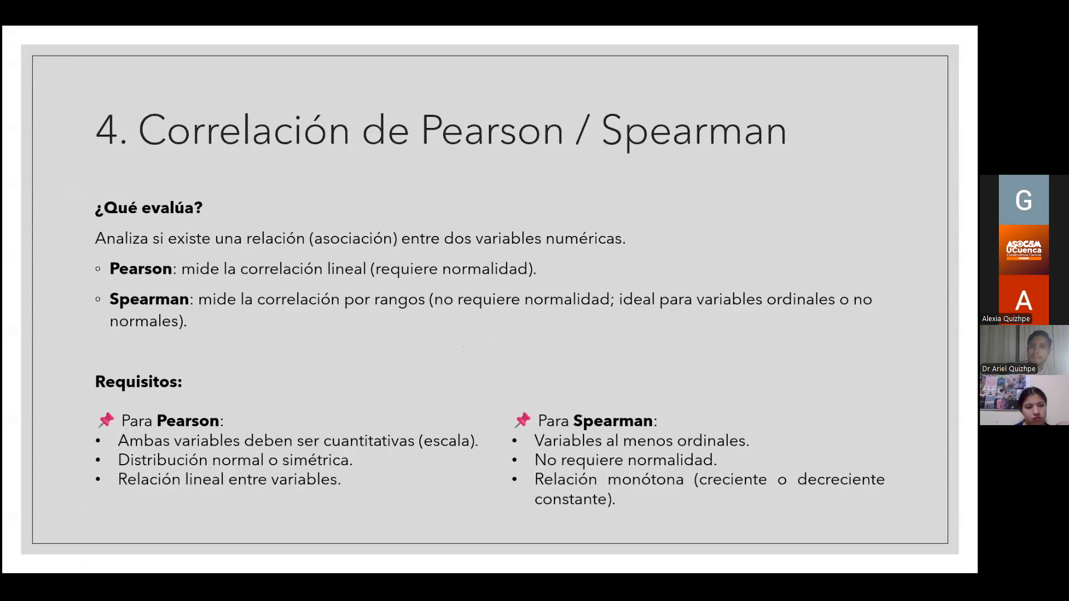
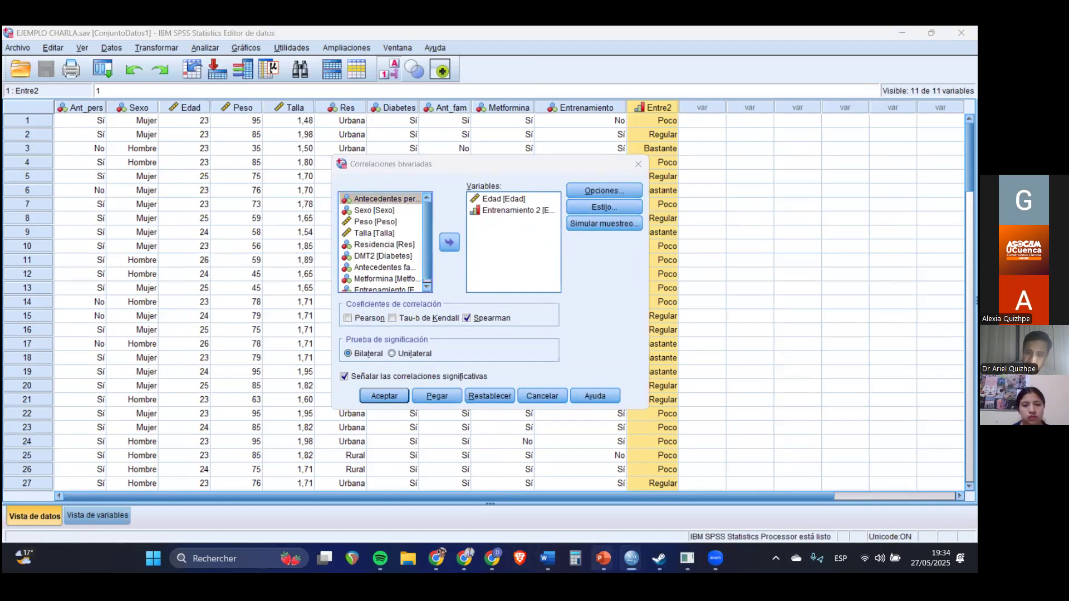
Switch to PowerPoint and check the variable pairs for Pearson and Spearman on the "¿Qué evalúa?" correlation slide.
mouse_move(604, 558)
left_click(642, 509)
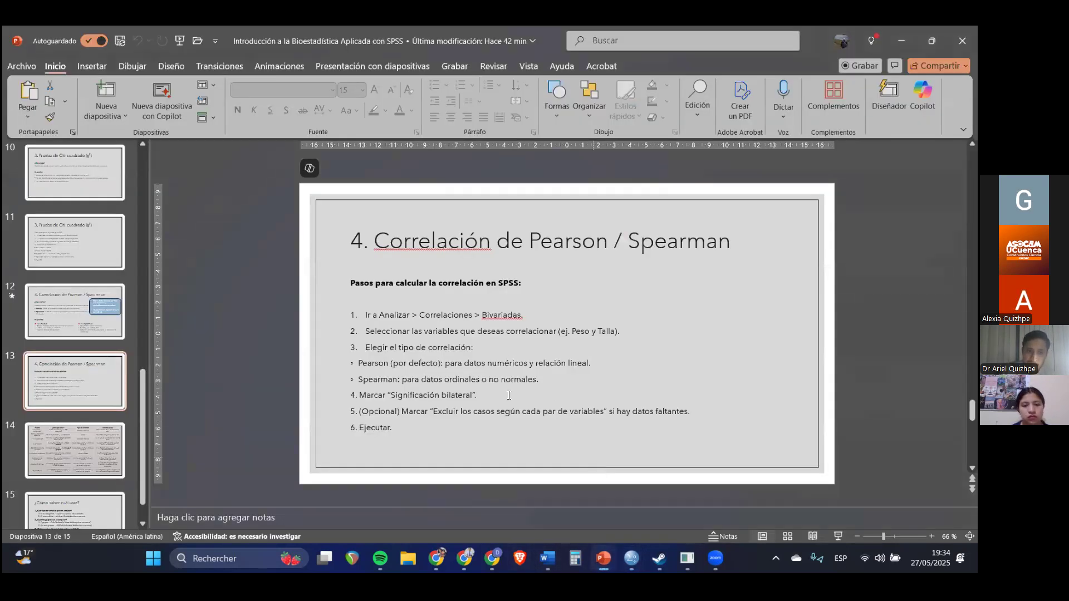
left_click(84, 318)
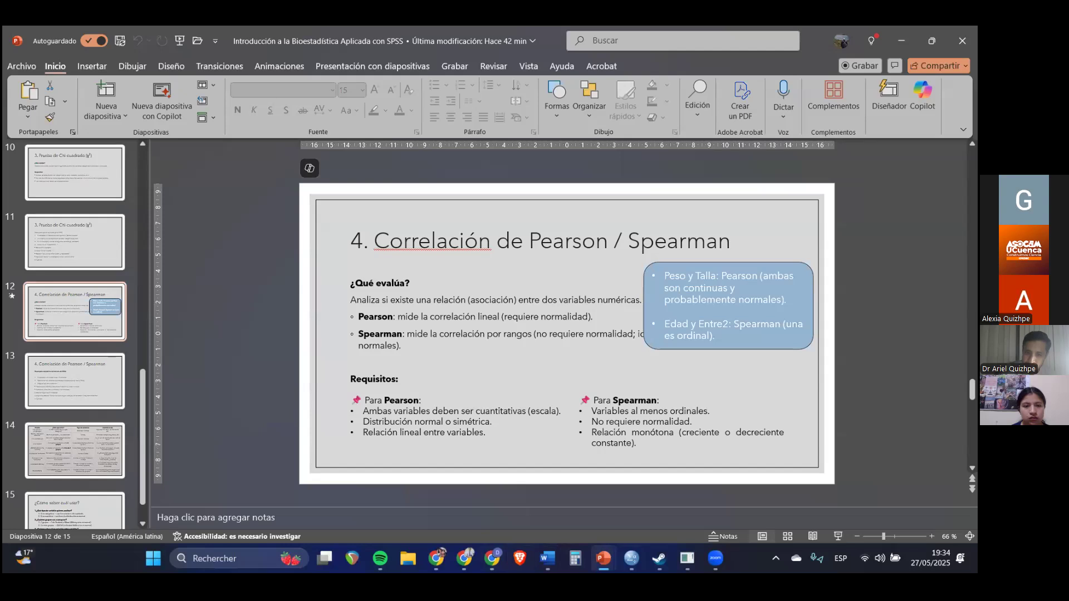
Switch to SPSS and replace Edad and Entrenamiento 2 with Peso and Talla as the variables of the bivariate correlation.
mouse_move(631, 558)
left_click(669, 492)
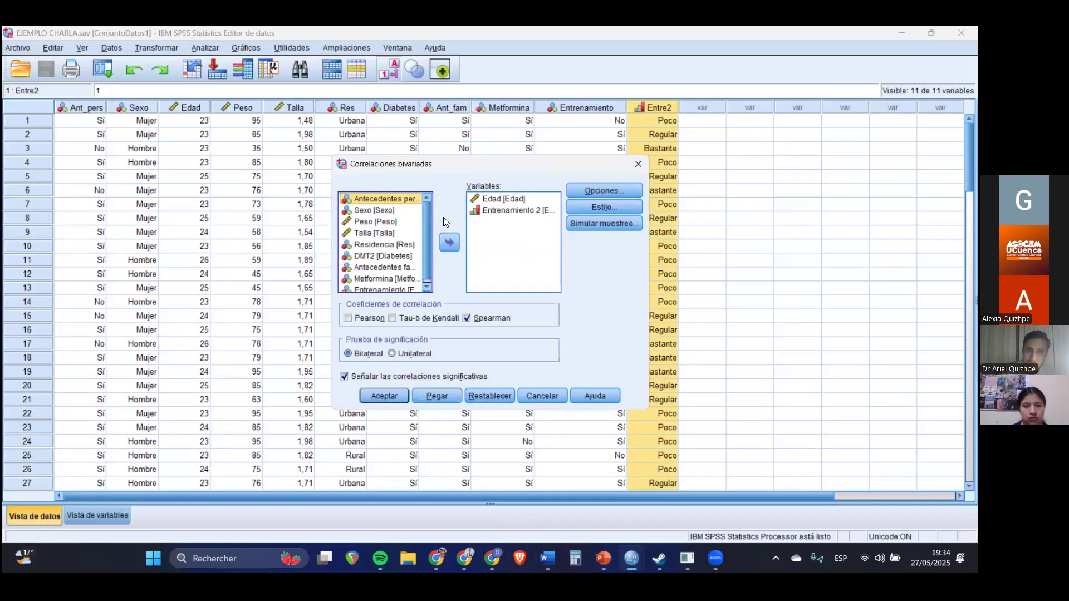
left_click(483, 199)
left_click(488, 210, "shift")
left_click(449, 242)
left_click_drag(376, 232, 501, 239)
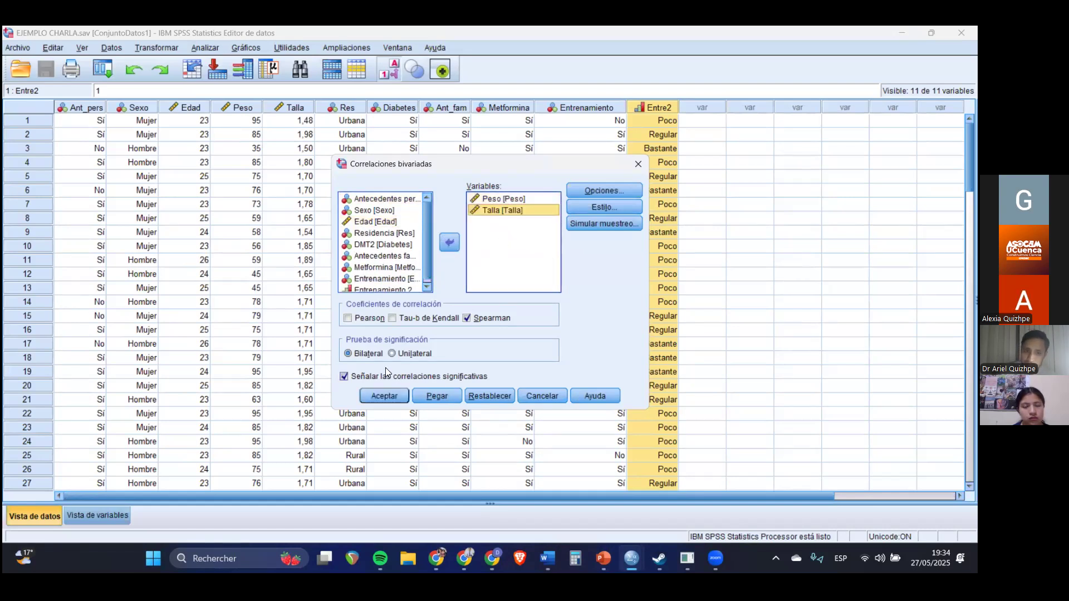
Choose Pearson instead of Spearman as the correlation coefficient and run the bivariate correlation.
left_click(360, 317)
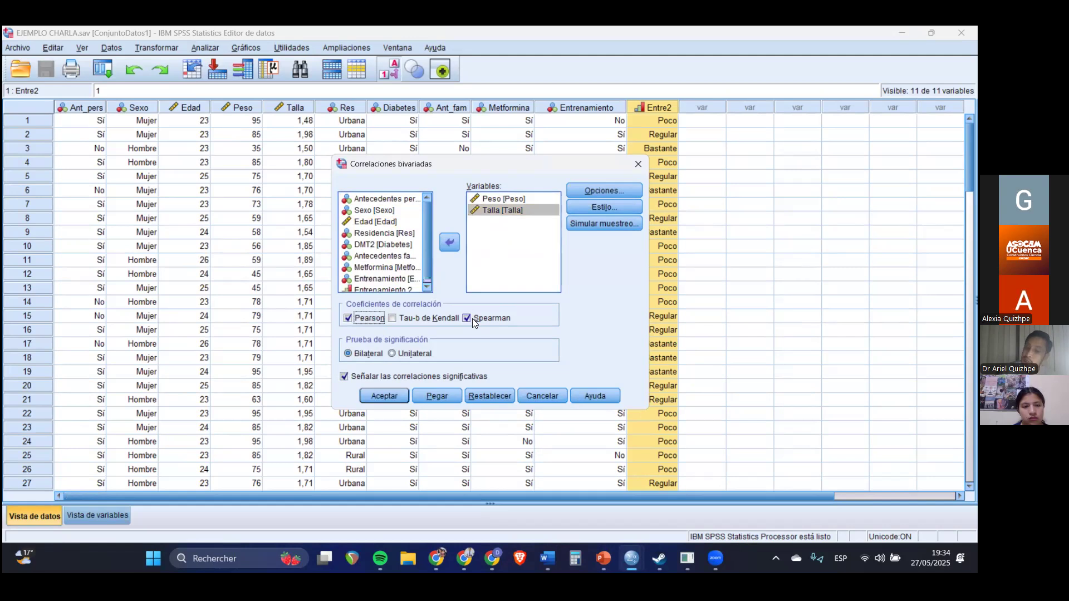
left_click(469, 319)
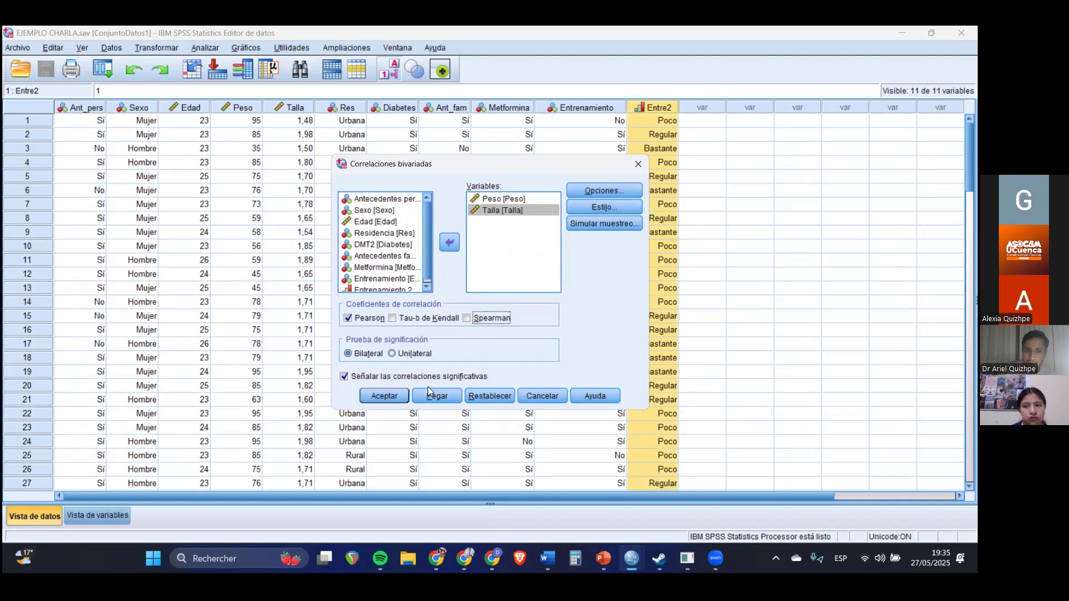
left_click(380, 396)
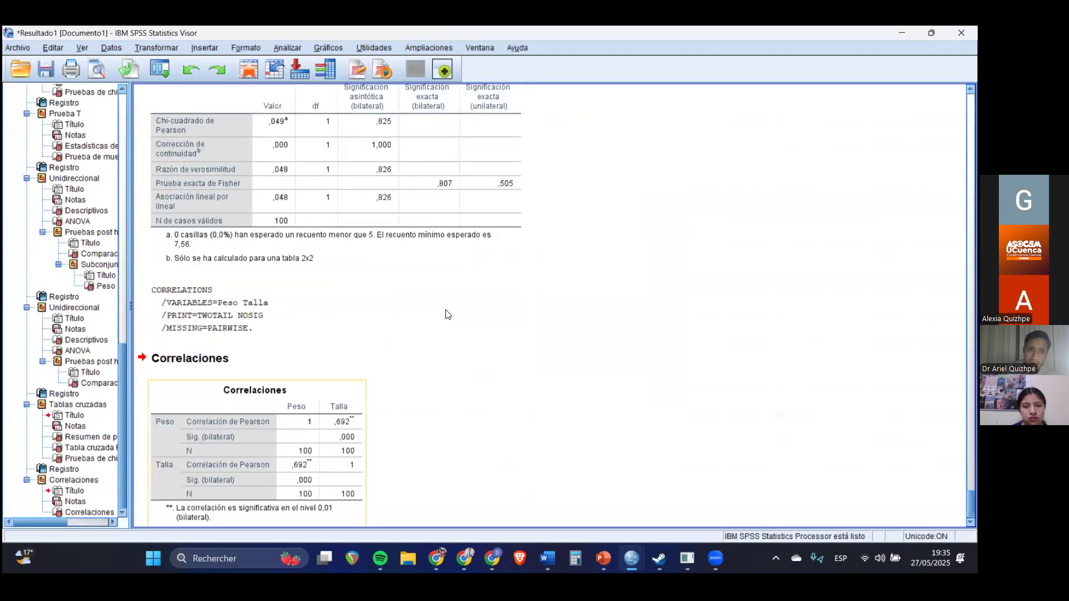
Examine the Correlaciones table for Peso and Talla in the SPSS output.
scroll(538, 377, "up", 5)
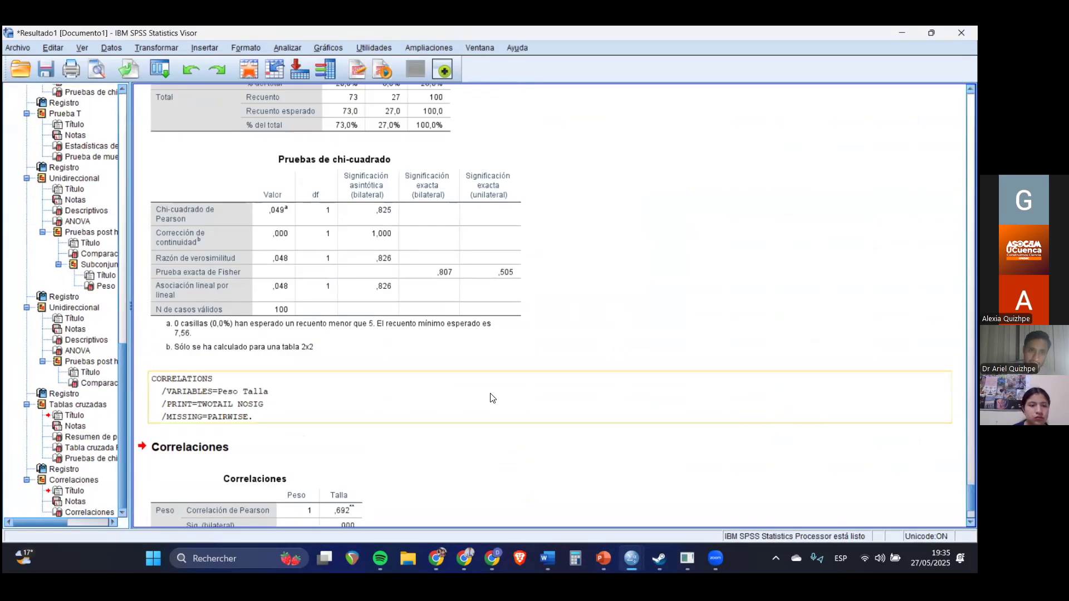
scroll(489, 400, "up", 1)
scroll(489, 400, "down", 7)
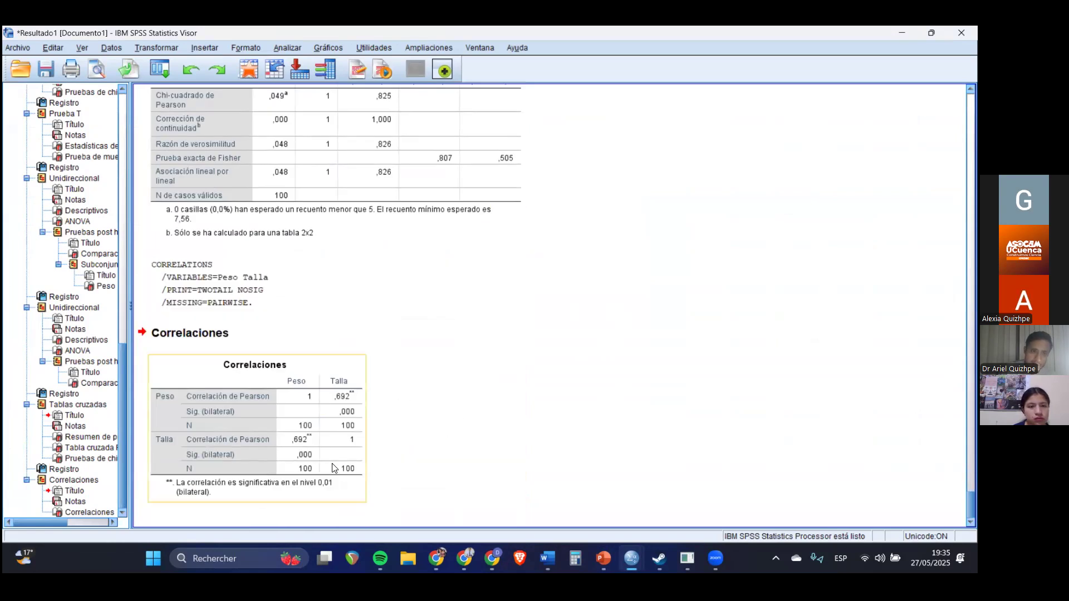
left_click(423, 504)
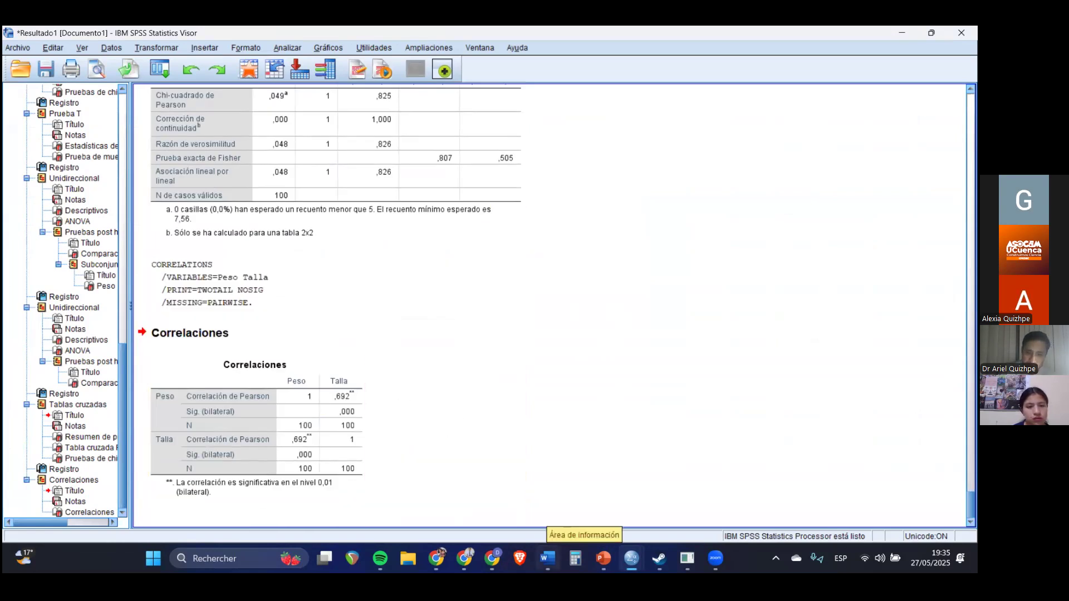
Compare Tabla 6 and its interpretation in Word with the Peso–Talla Correlaciones table in the SPSS output.
left_click(547, 558)
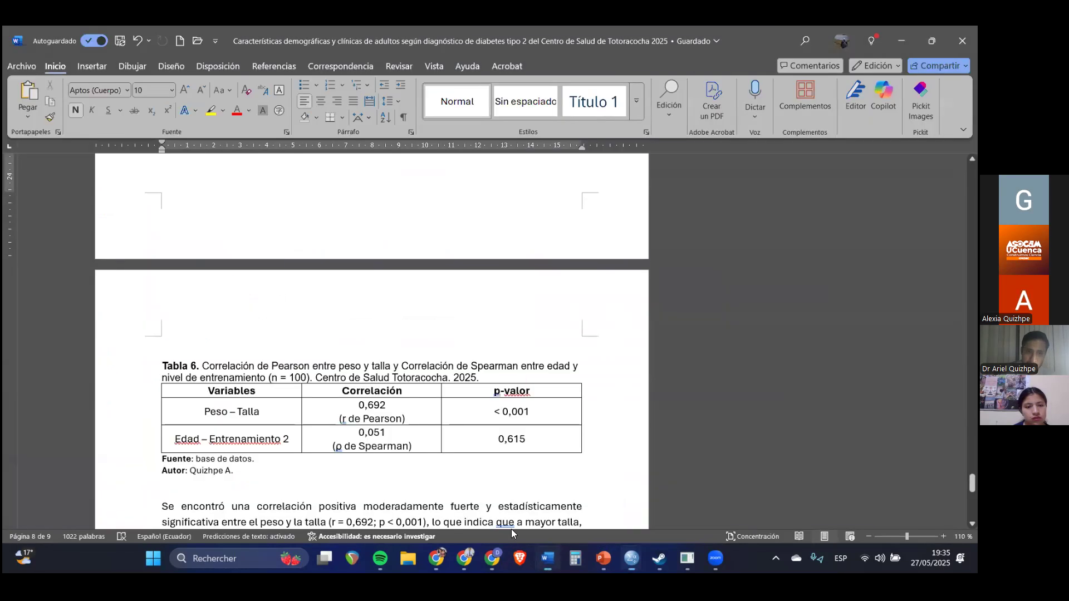
scroll(281, 351, "down", 1)
scroll(281, 350, "down", 3)
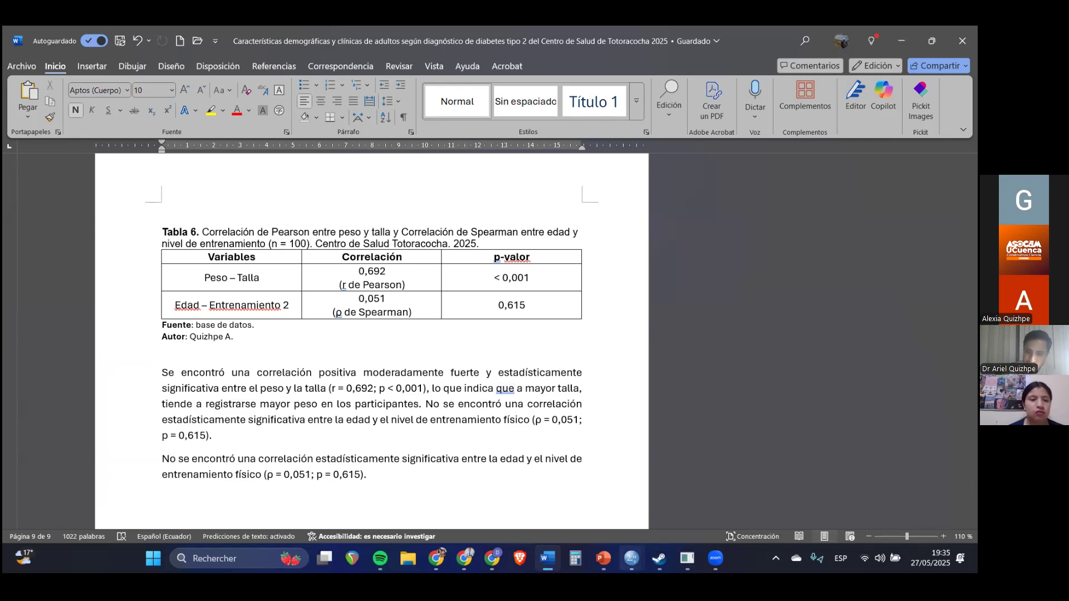
mouse_move(631, 558)
left_click(671, 505)
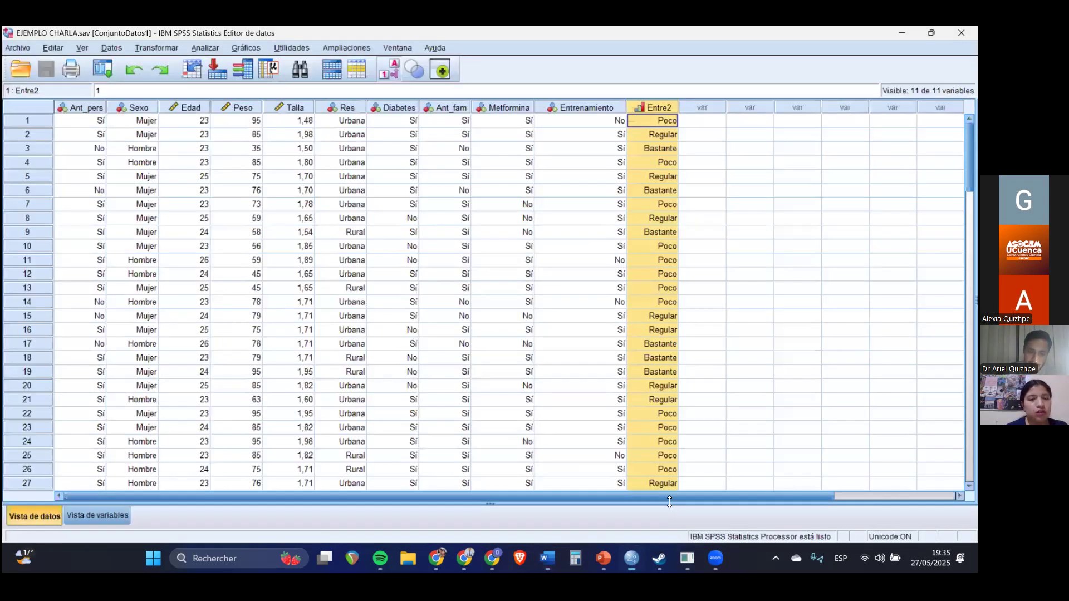
left_click(580, 509)
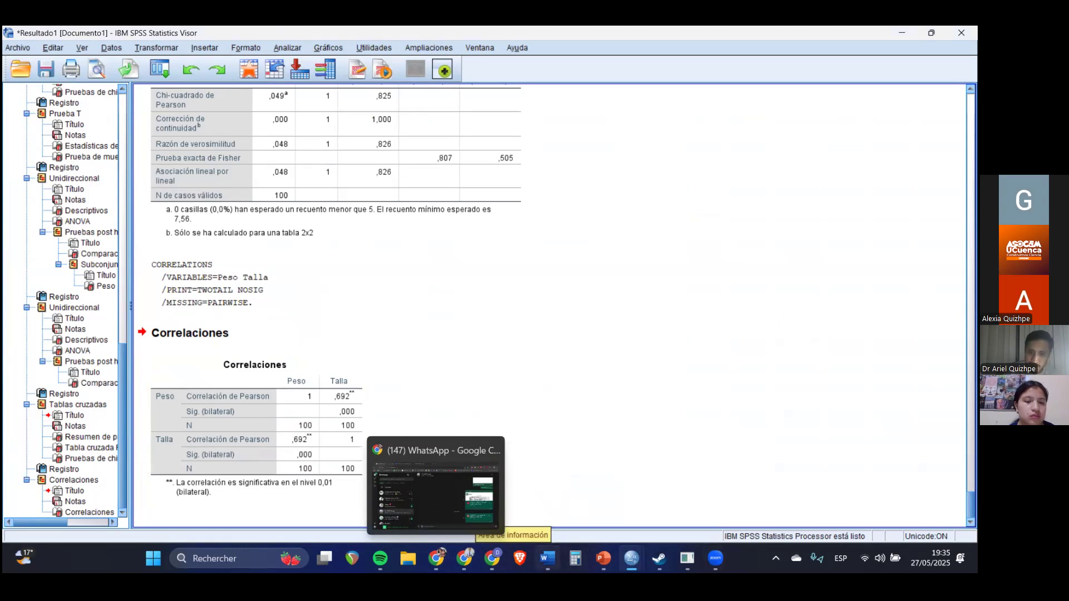
left_click(548, 558)
left_click(631, 558)
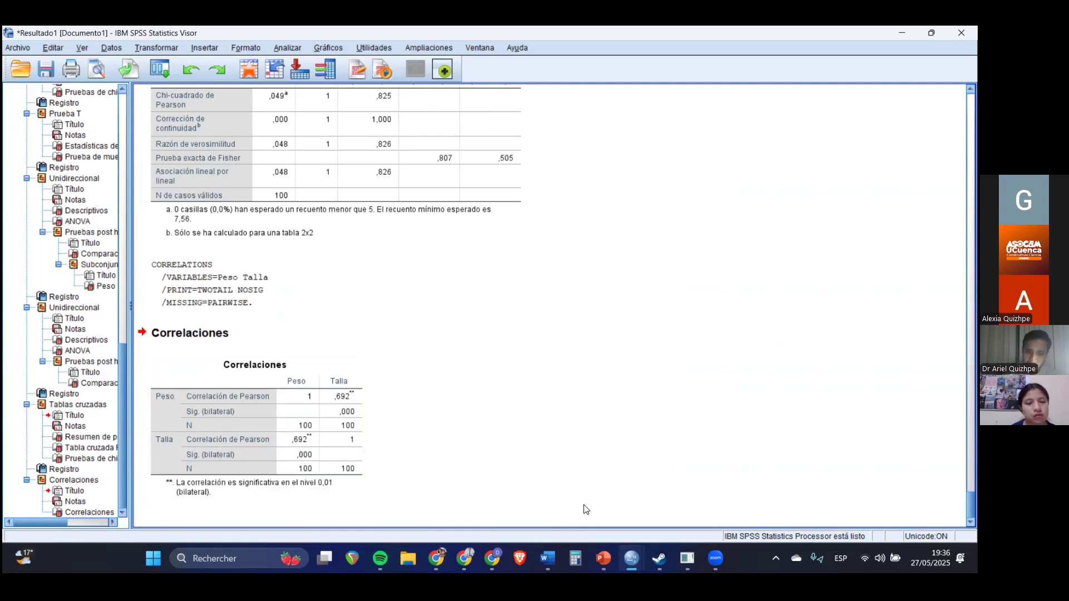
left_click(548, 559)
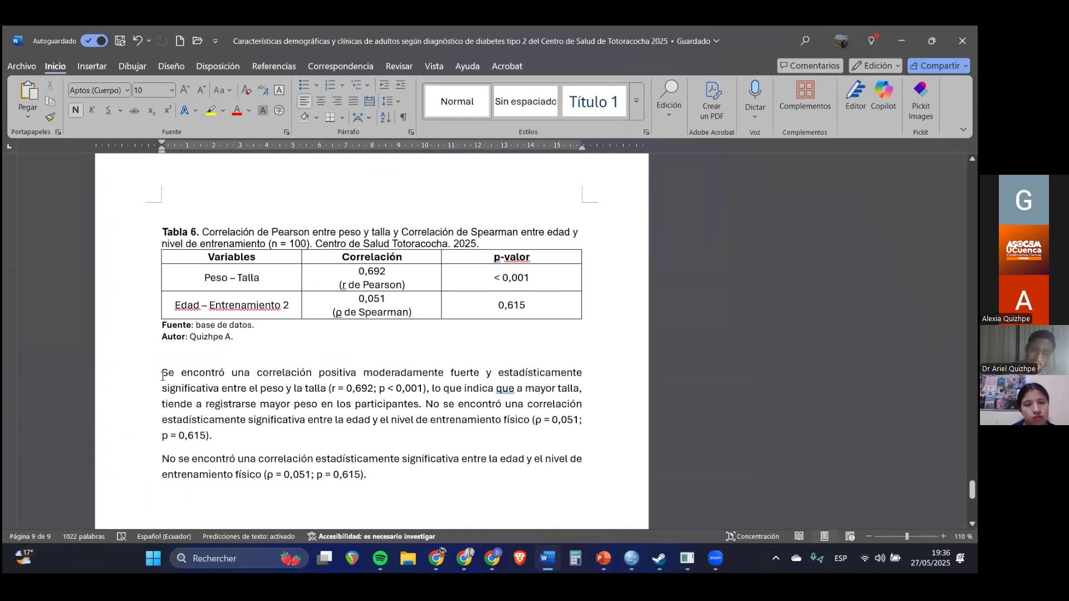
Highlight "correlación positiva", "moderadamente", the Peso–Talla coefficient and "estadísticamente significativa" in Tabla 6 and its interpretation paragraph.
left_click_drag(162, 376, 360, 375)
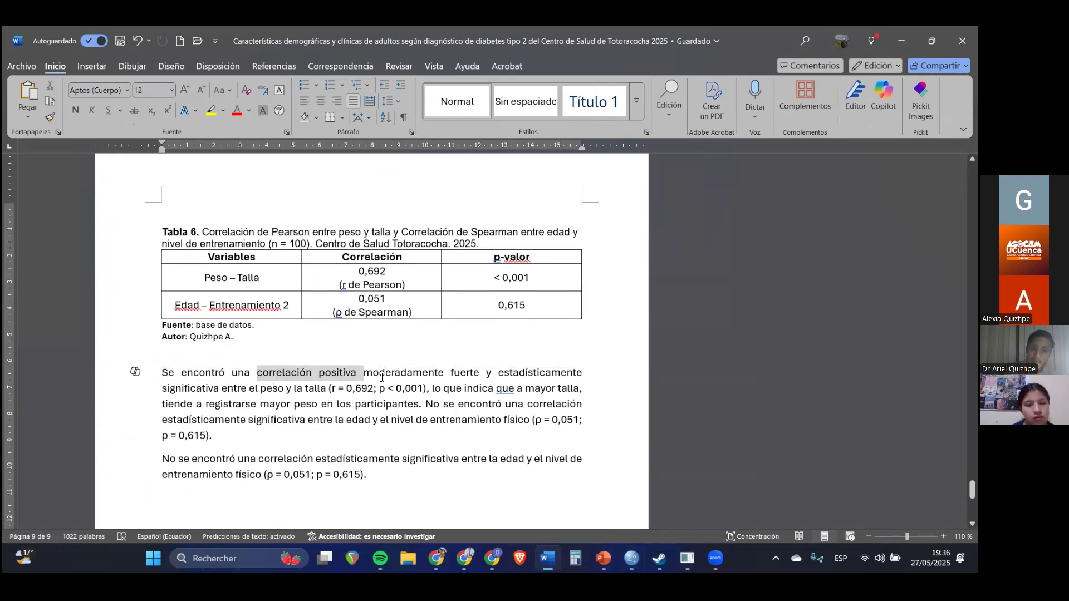
double_click(404, 372)
left_click(378, 274)
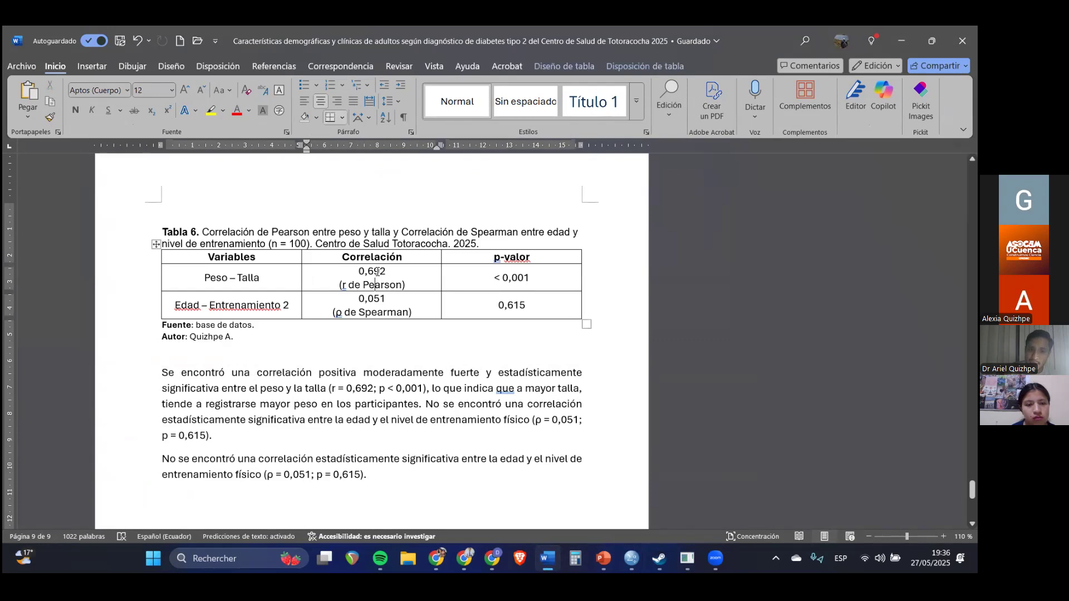
double_click(377, 272)
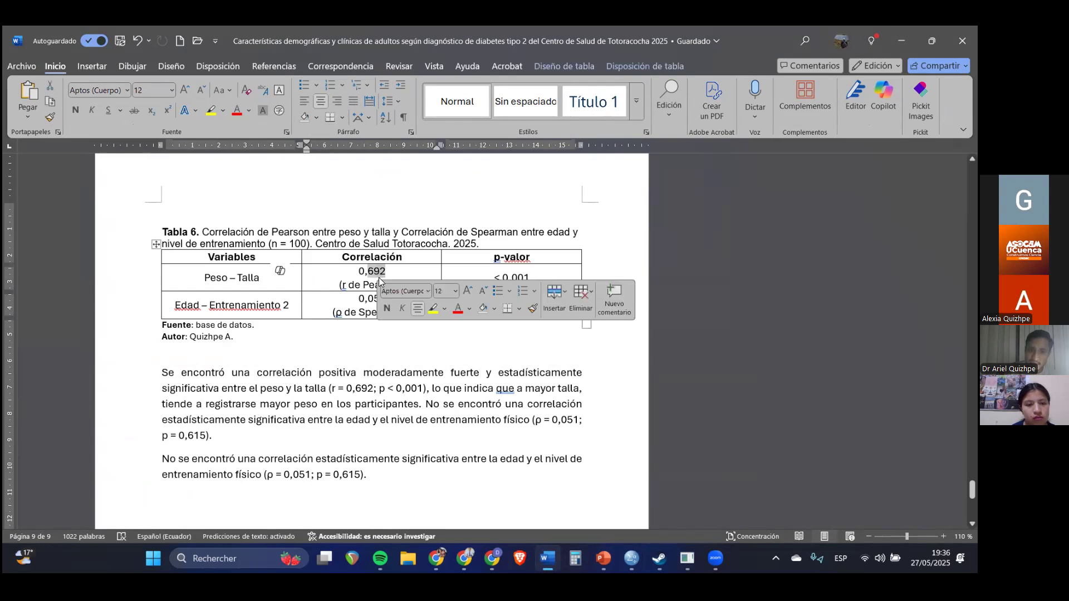
left_click(352, 387)
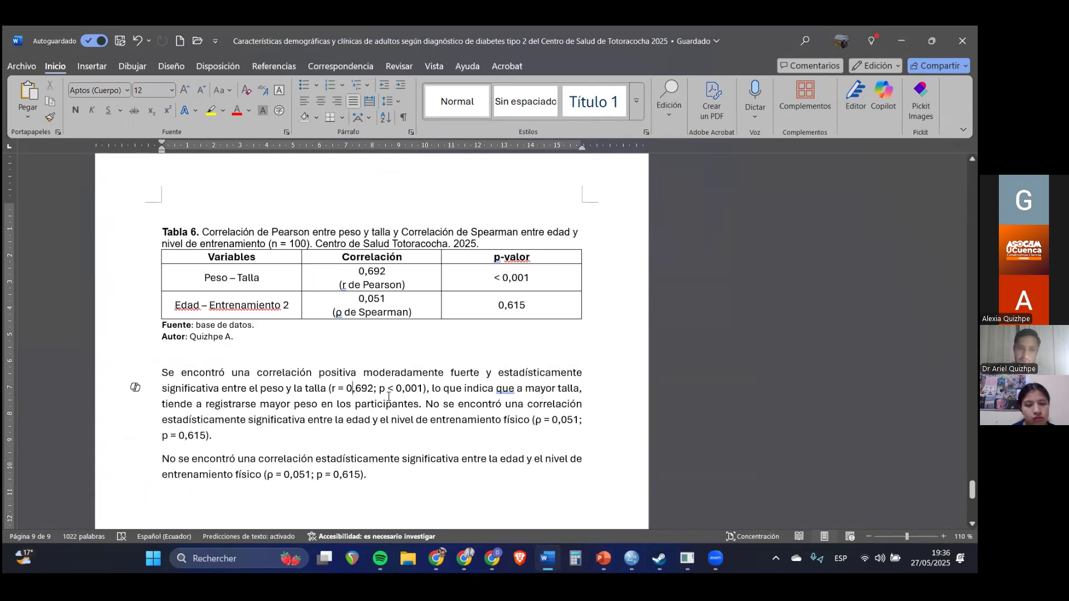
left_click_drag(516, 373, 219, 393)
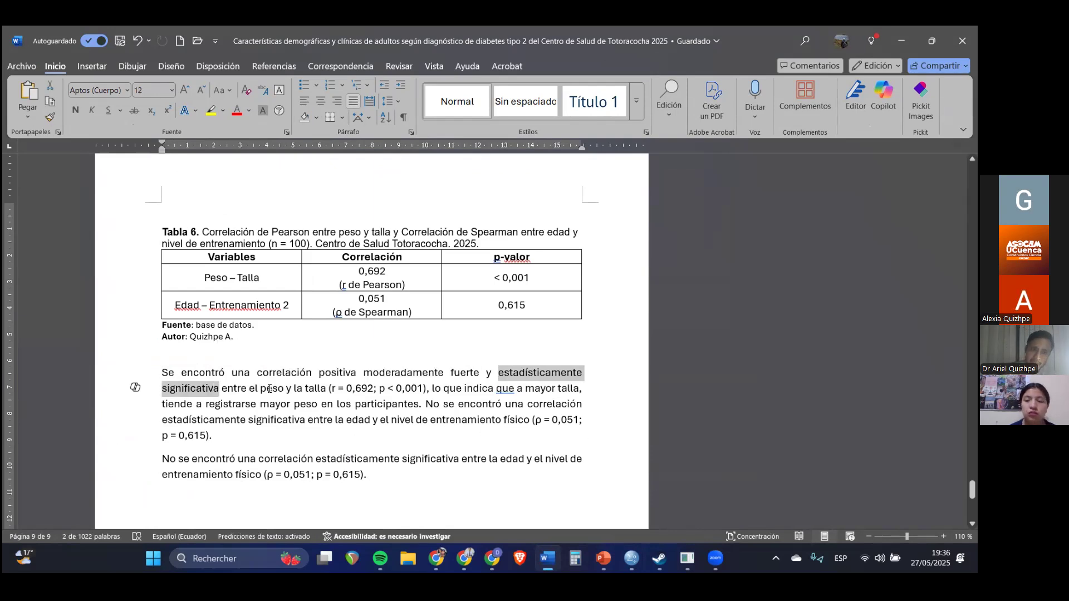
Make the words "correlación" and "significativa" bold in the first sentence of the Tabla 6 interpretation.
left_click(277, 373)
double_click(277, 373)
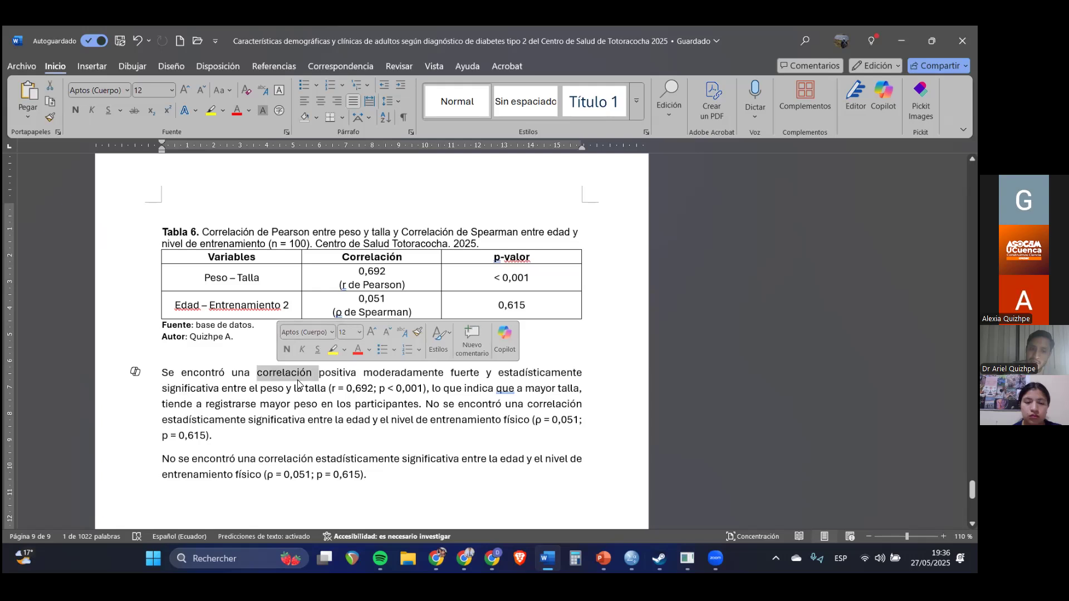
double_click(187, 389)
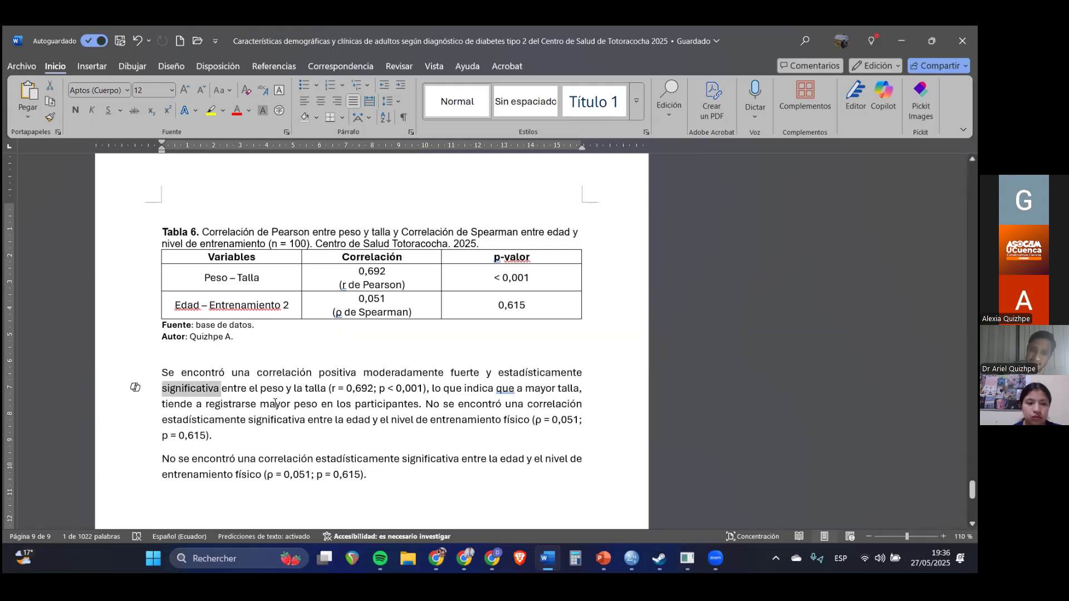
double_click(302, 378)
key("ctrl+n")
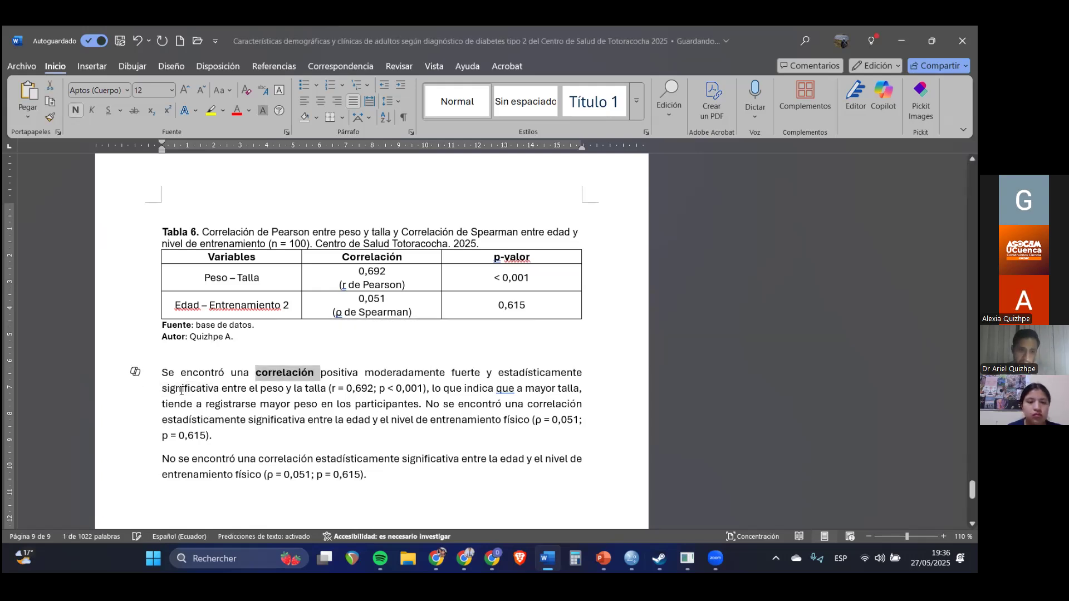
double_click(187, 389)
key("ctrl+n")
left_click(290, 388)
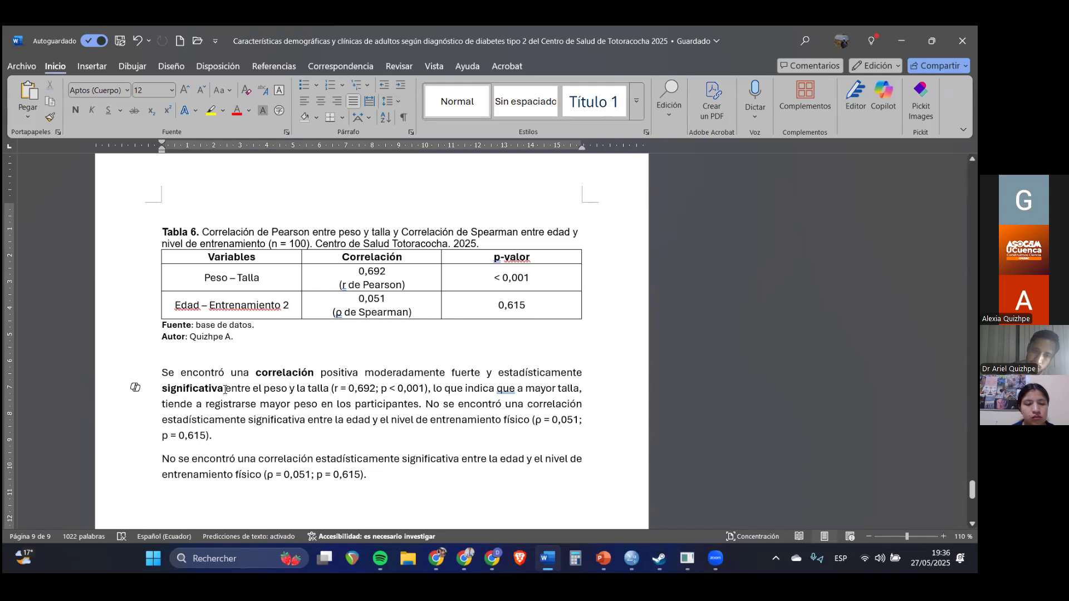
double_click(276, 372)
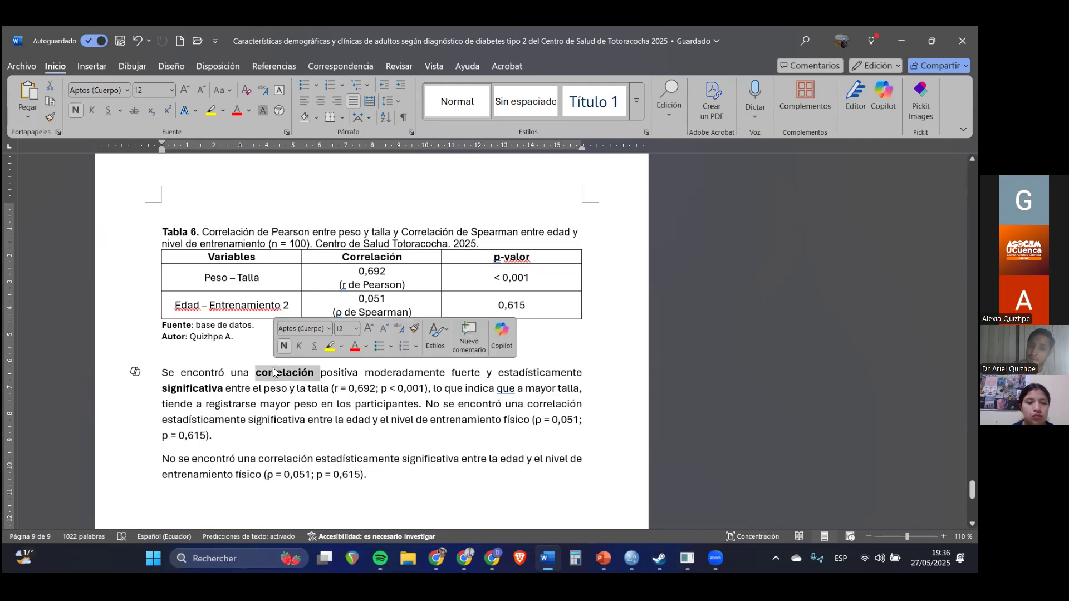
Highlight "significativa", "peso y la talla", the Peso–Talla row and its p-value in Tabla 6 and its interpretation.
double_click(201, 388)
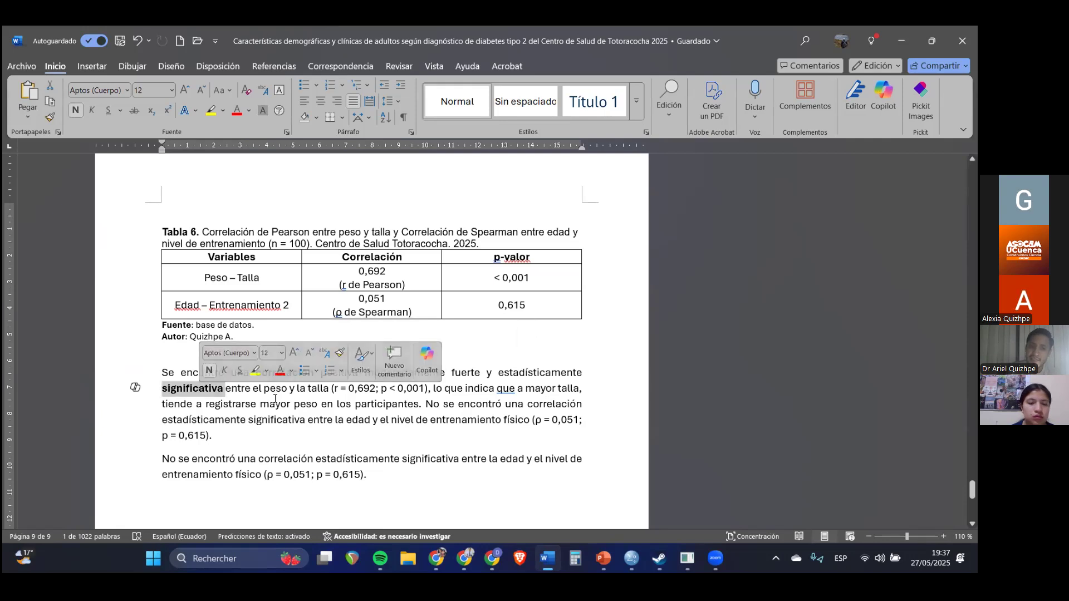
left_click_drag(264, 389, 308, 391)
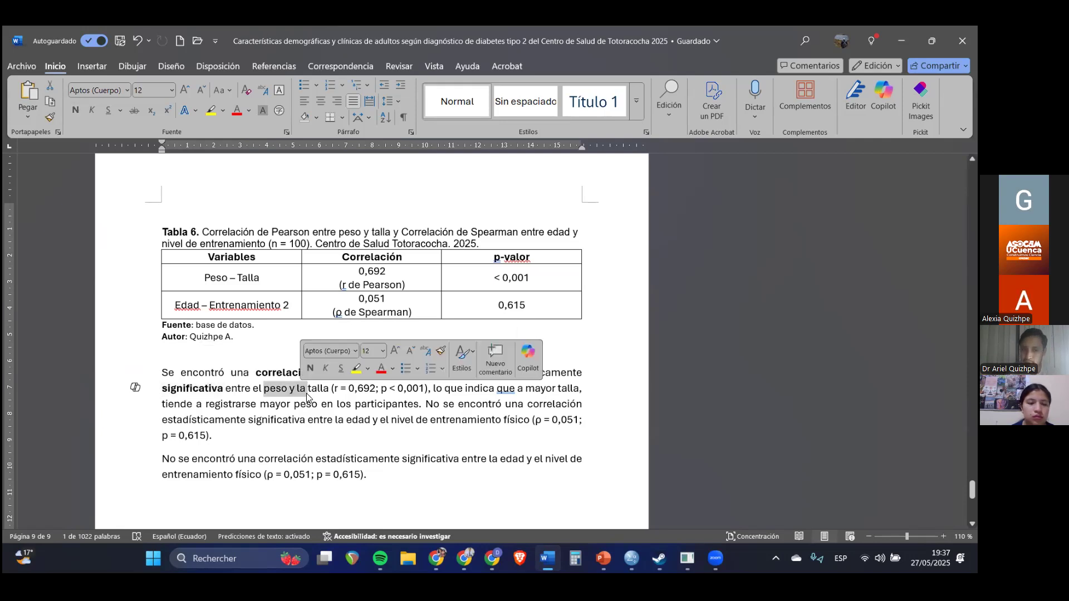
left_click(434, 398)
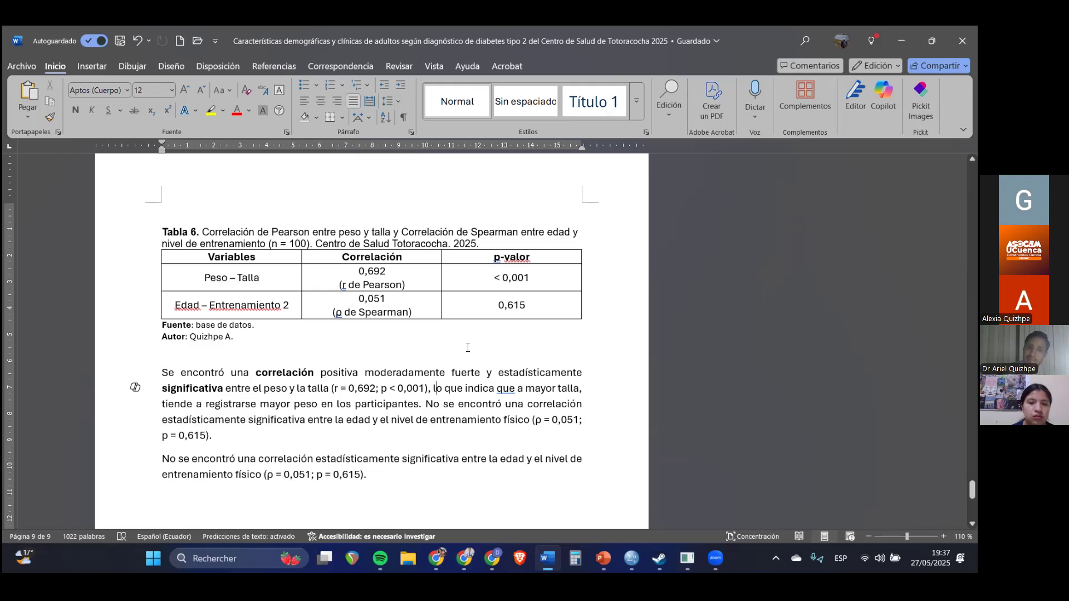
mouse_move(529, 279)
left_mouse_down()
mouse_move(390, 307)
mouse_move(285, 290)
left_mouse_up()
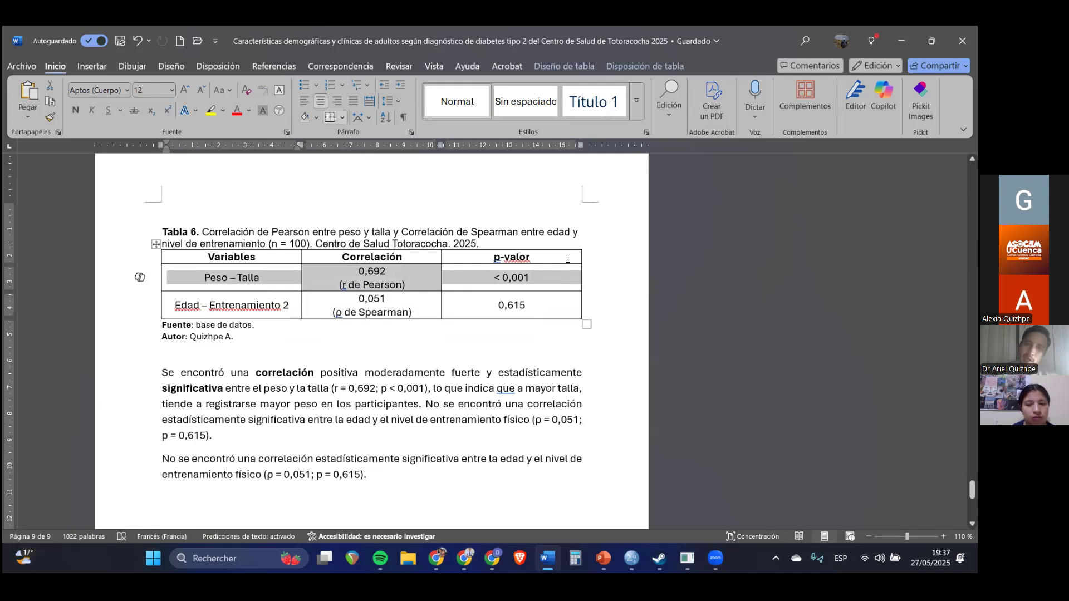
left_click(532, 281)
left_click_drag(515, 277, 490, 277)
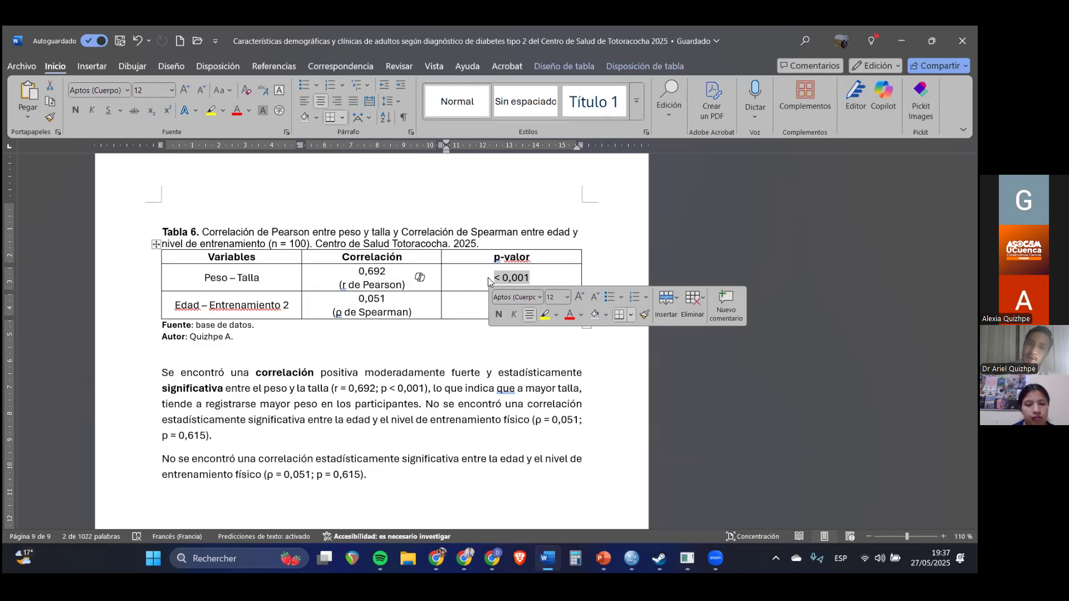
Temporarily change the Peso–Talla p-value in Tabla 6 to < 0,05, restore it to < 0,001, and highlight that row.
left_click(523, 286)
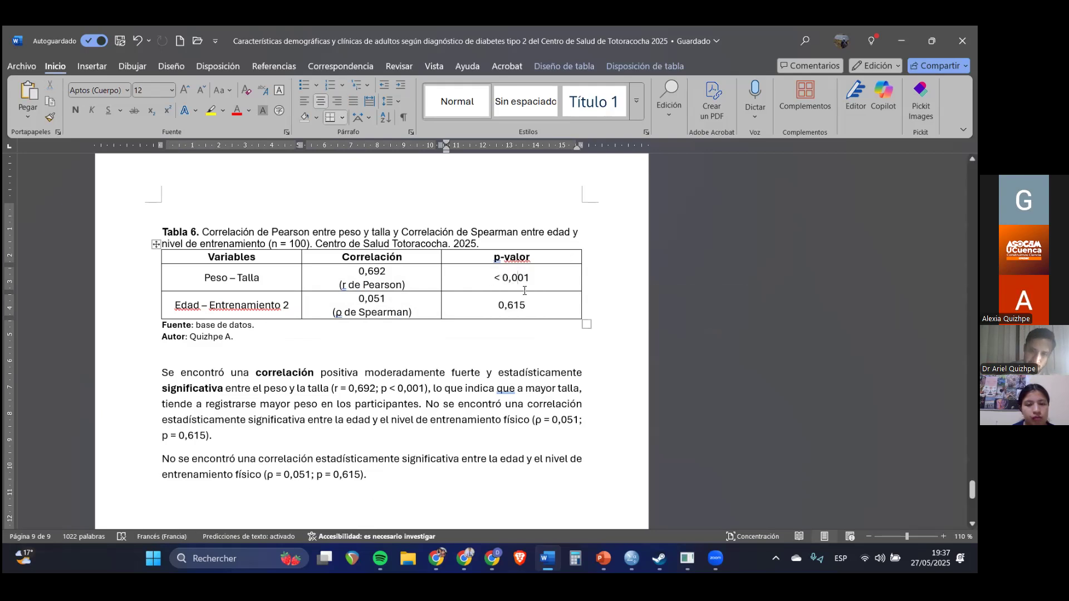
key("BackSpace")
key("BackSpace")
type("5")
key("BackSpace")
type("01")
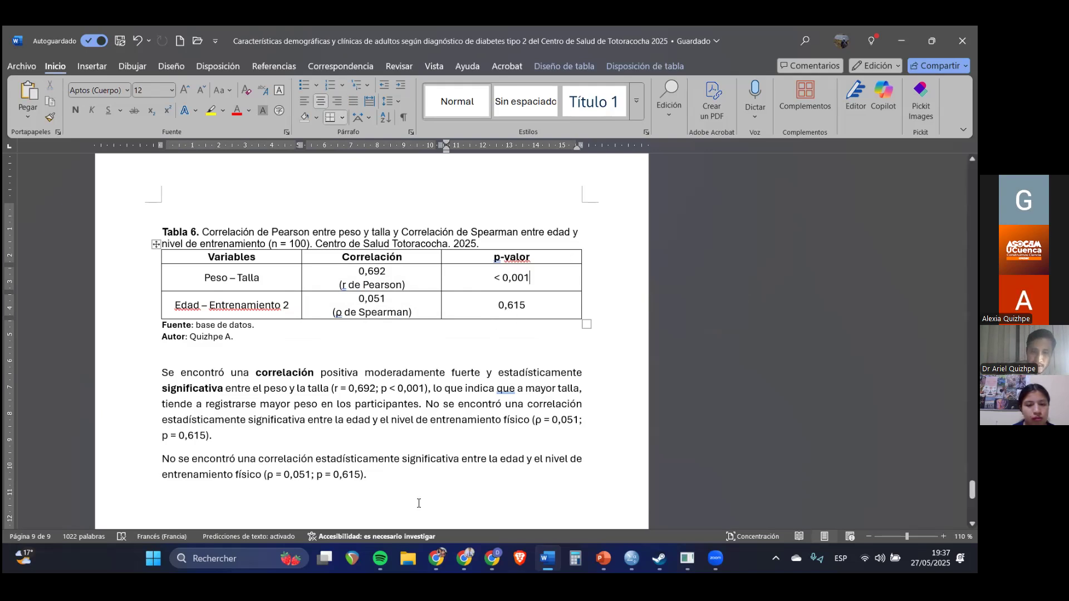
left_click_drag(552, 276, 233, 287)
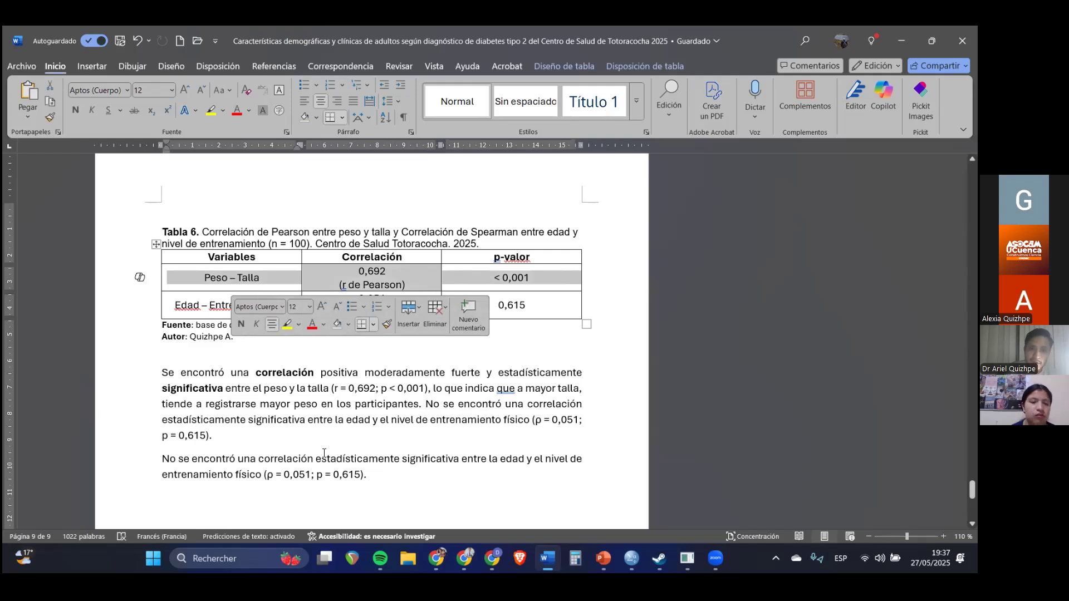
left_click(438, 407)
Switch to the EJEMPLO CHARLA.sav data in SPSS, open a bivariate correlation and remove Peso and Talla from its variables.
left_click(631, 559)
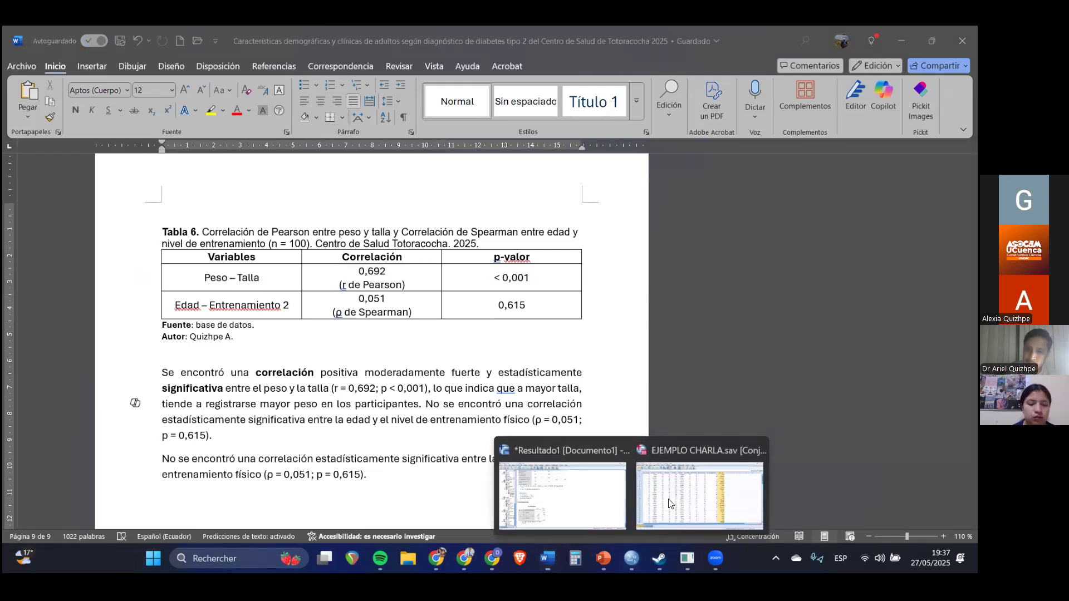
left_click(699, 496)
left_click(205, 47)
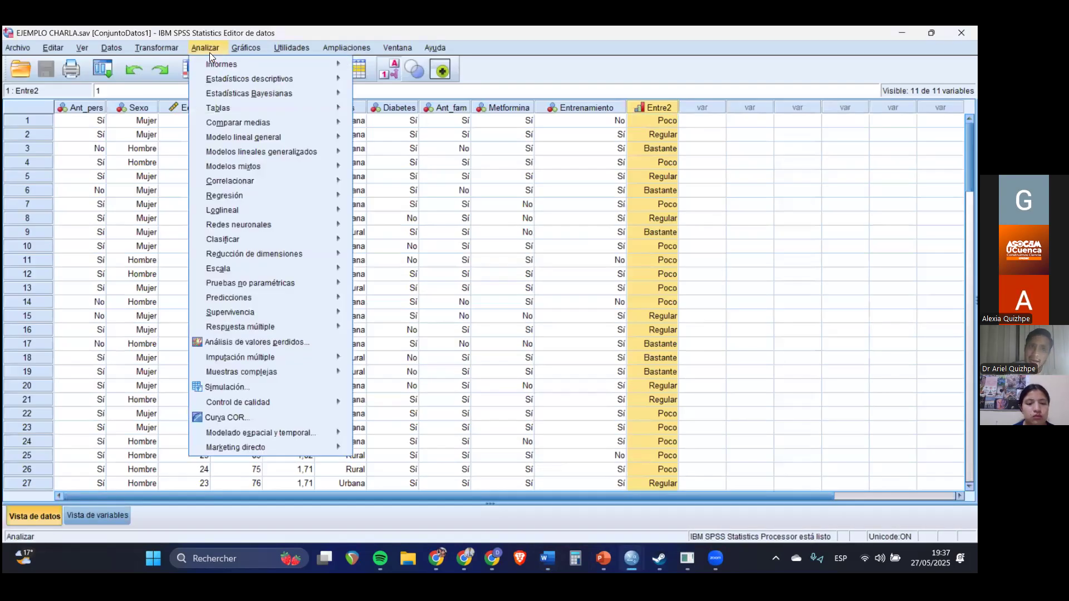
mouse_move(328, 182)
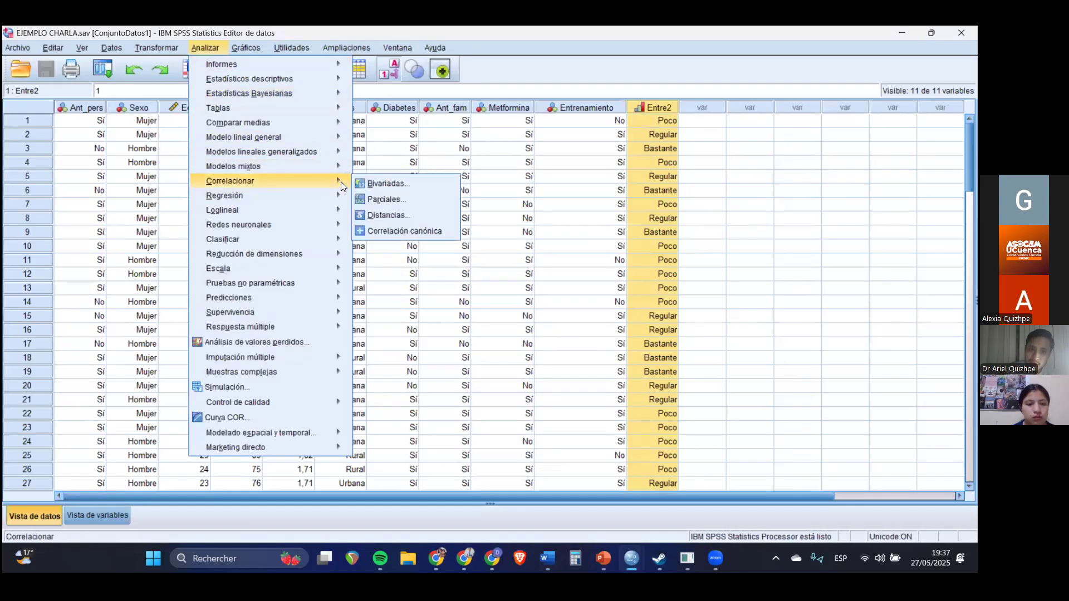
left_click(367, 183)
left_click_drag(511, 216, 390, 239)
double_click(495, 199)
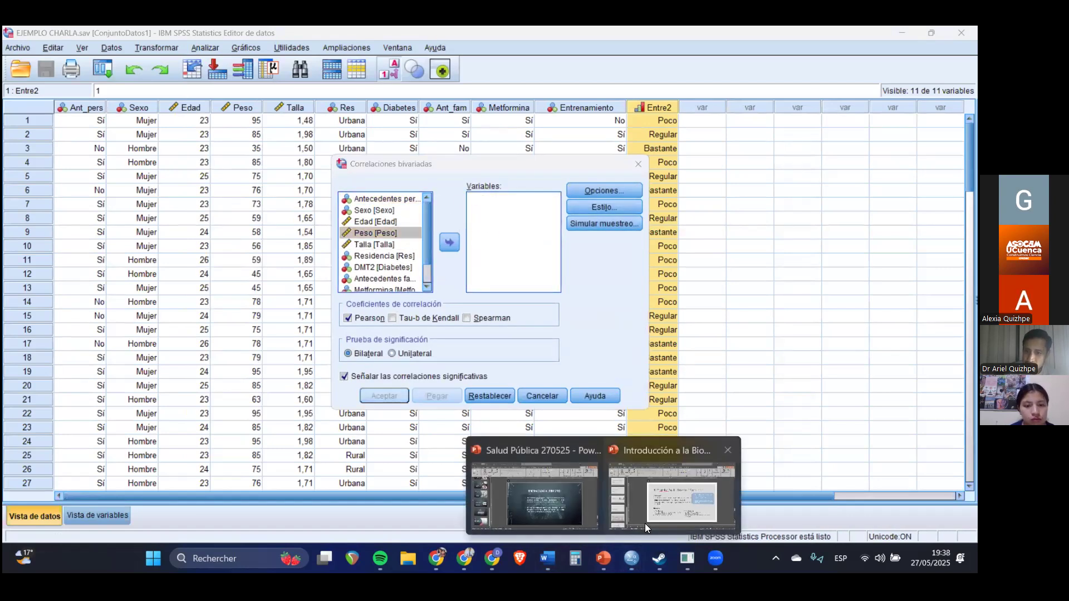
Consult the Pearson / Spearman slide in PowerPoint and add Edad and Entrenamiento 2 as variables of the SPSS bivariate correlation.
left_click(666, 466)
mouse_move(632, 558)
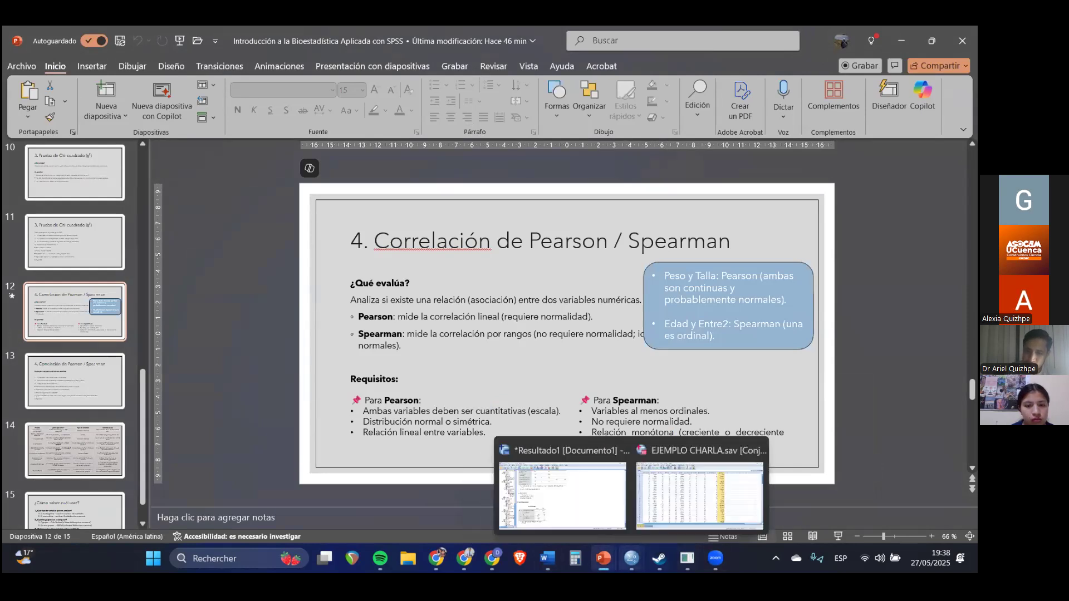
left_click(649, 507)
left_click_drag(378, 226, 491, 211)
scroll(379, 282, "down", 1)
left_click_drag(378, 284, 493, 234)
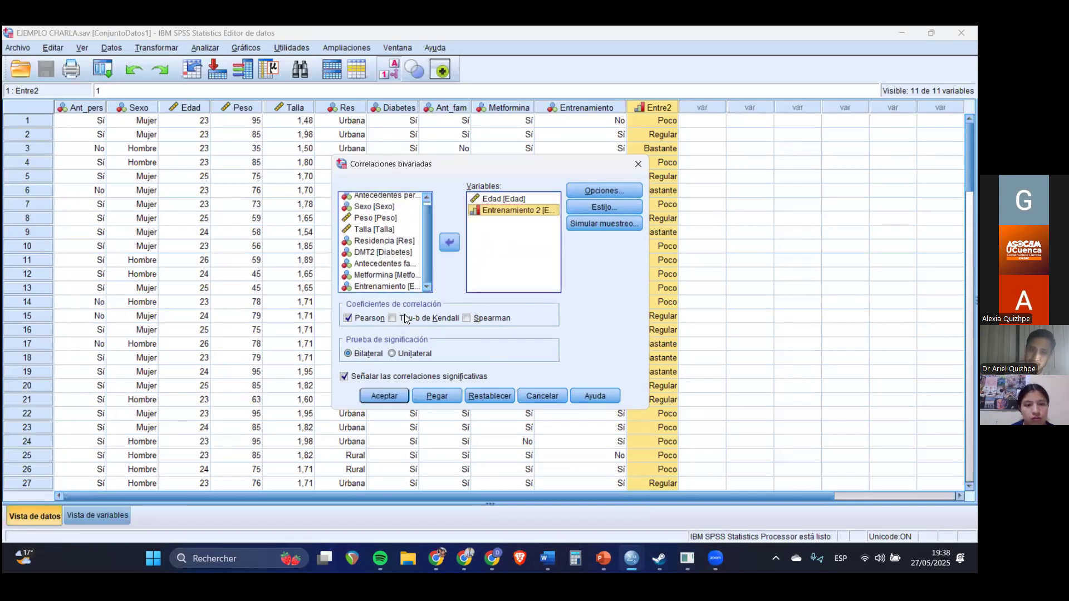
Replace the Pearson coefficient with Spearman and run the bivariate correlation.
left_click(348, 320)
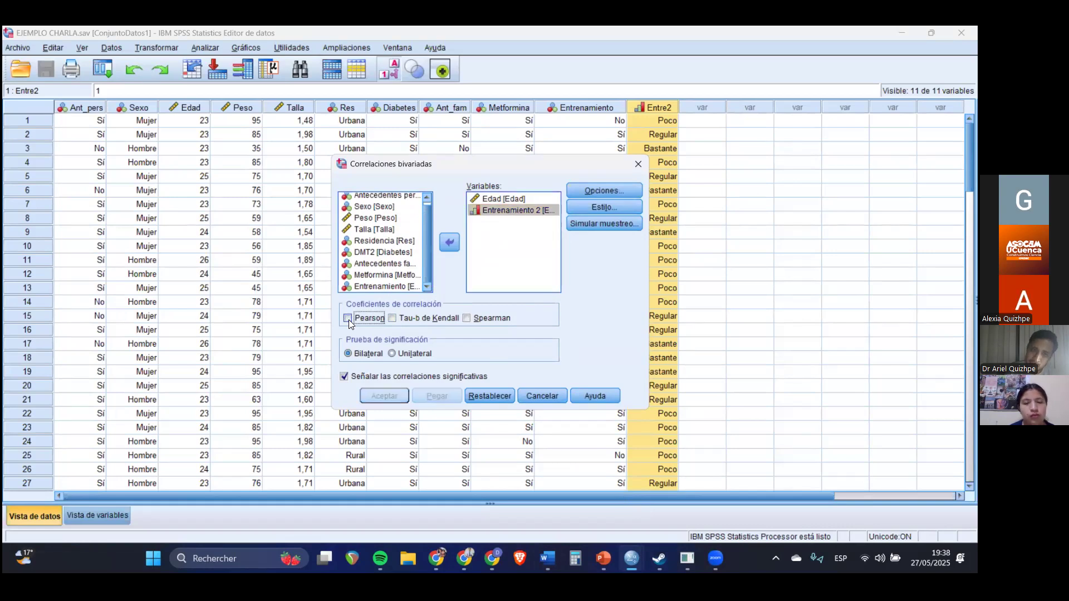
left_click(469, 319)
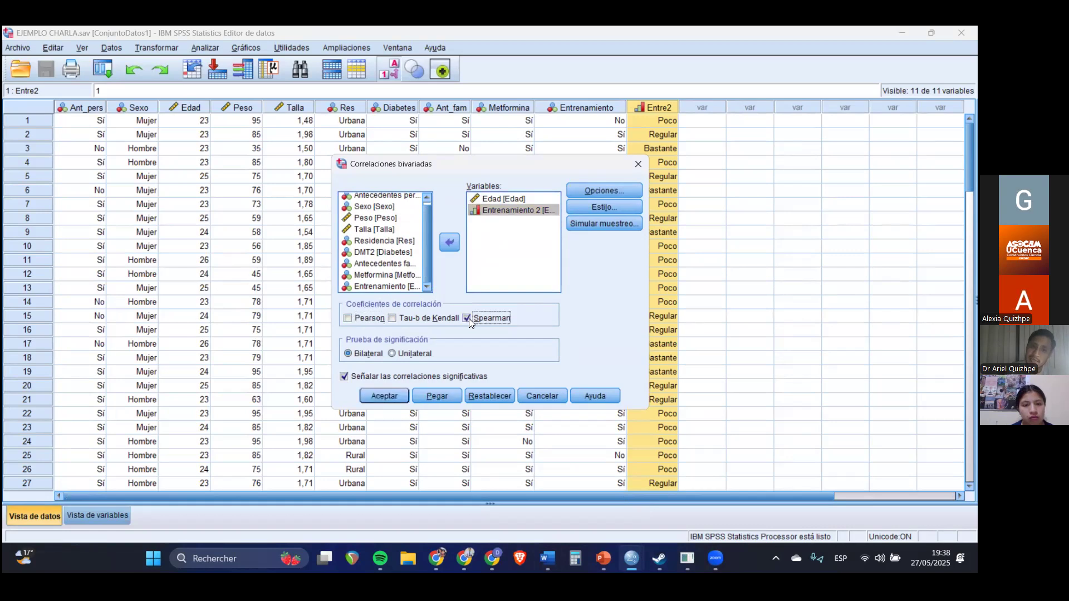
left_click(395, 398)
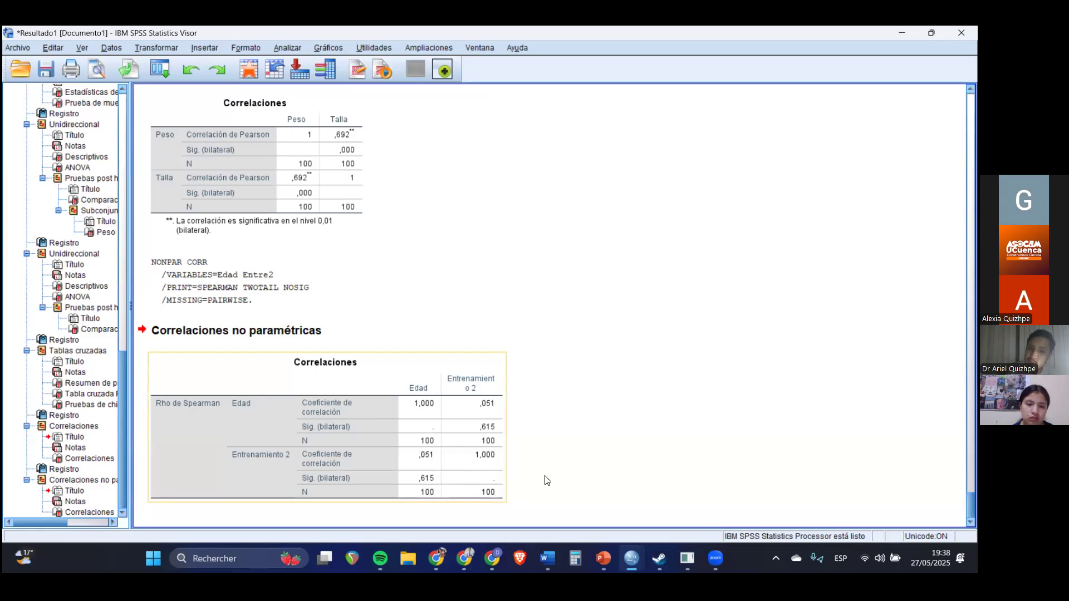
Switch to Word and highlight the Edad–Entrenamiento 2 coefficient, its p-value and "No se encontró una correlación estadísticamente significativa" in the interpretation.
left_click(547, 558)
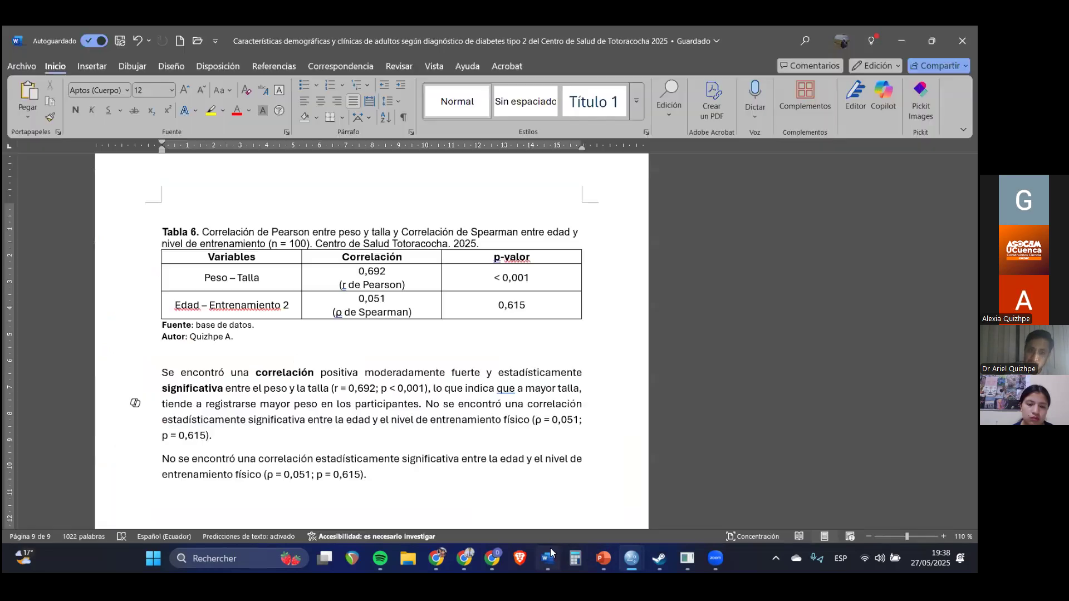
double_click(373, 299)
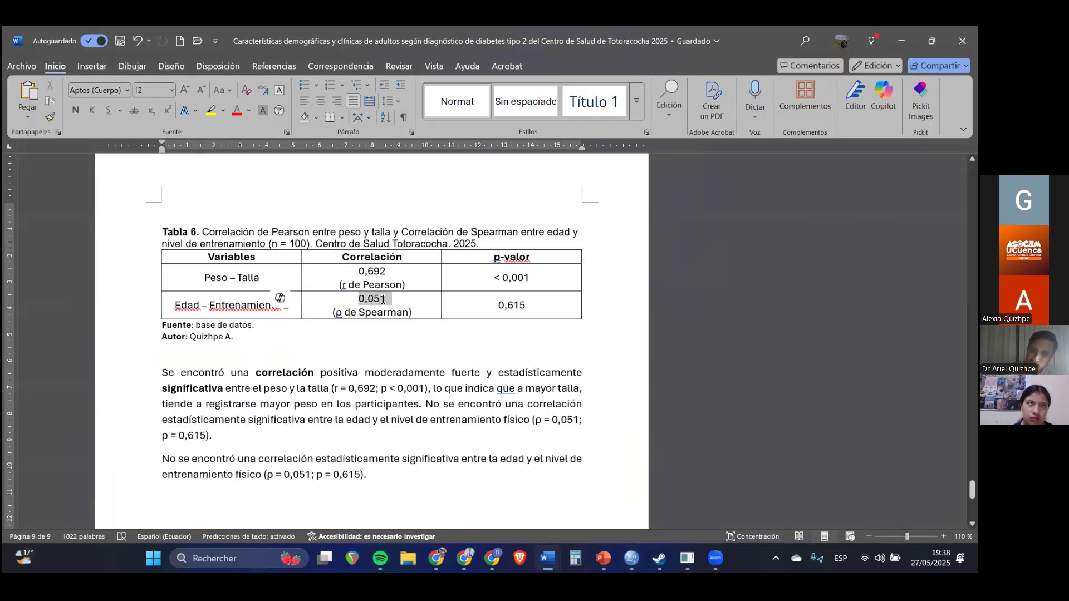
left_click(423, 349)
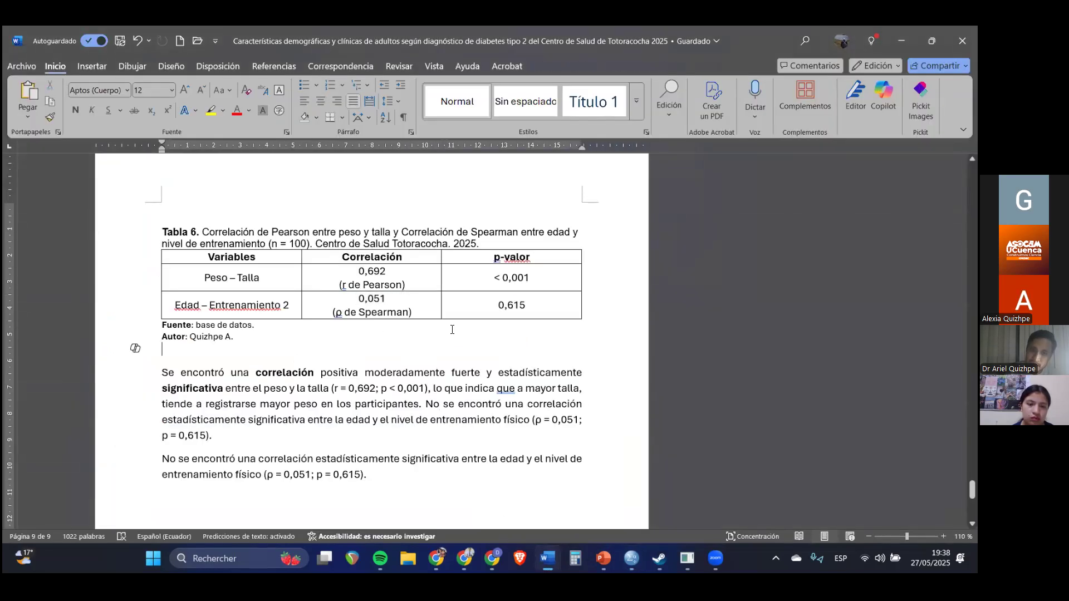
double_click(504, 309)
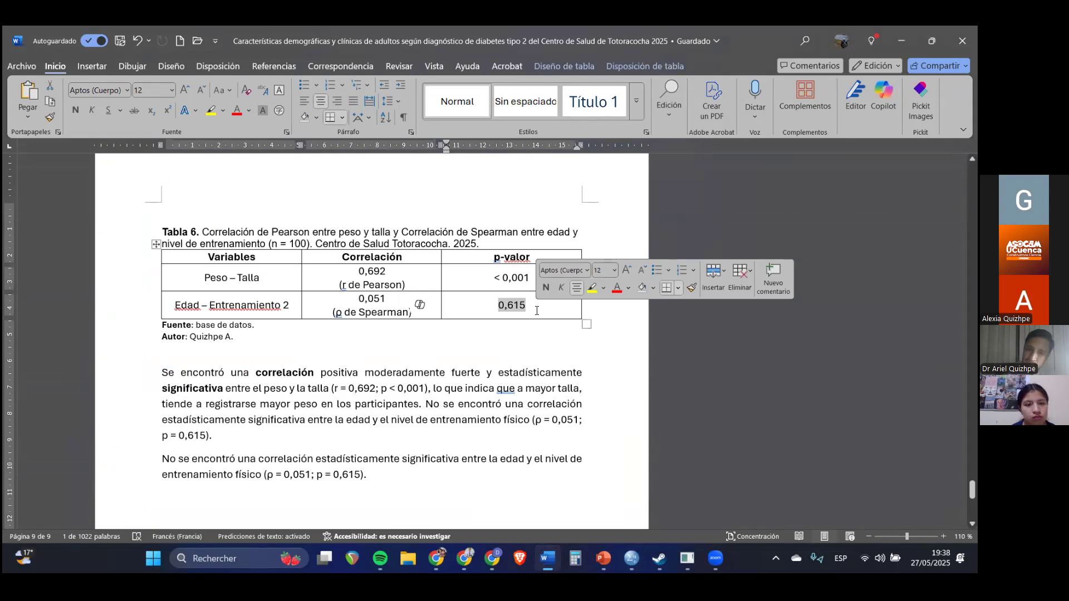
left_click_drag(437, 404, 307, 421)
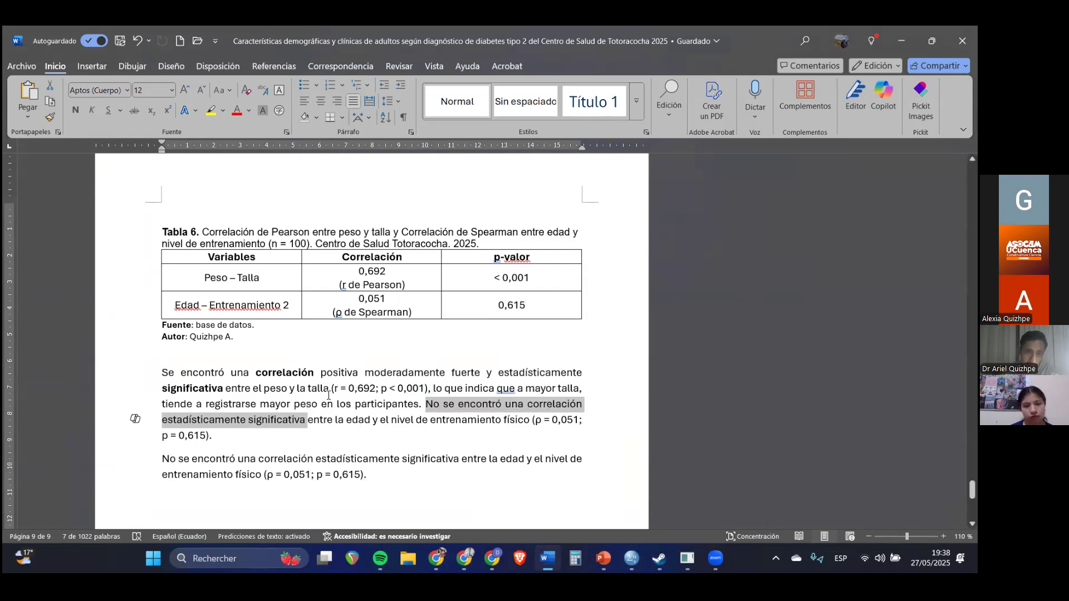
left_click(329, 389)
Delete the duplicate closing paragraph about edad and nivel de entrenamiento físico below the Tabla 6 interpretation.
scroll(341, 424, "down", 1)
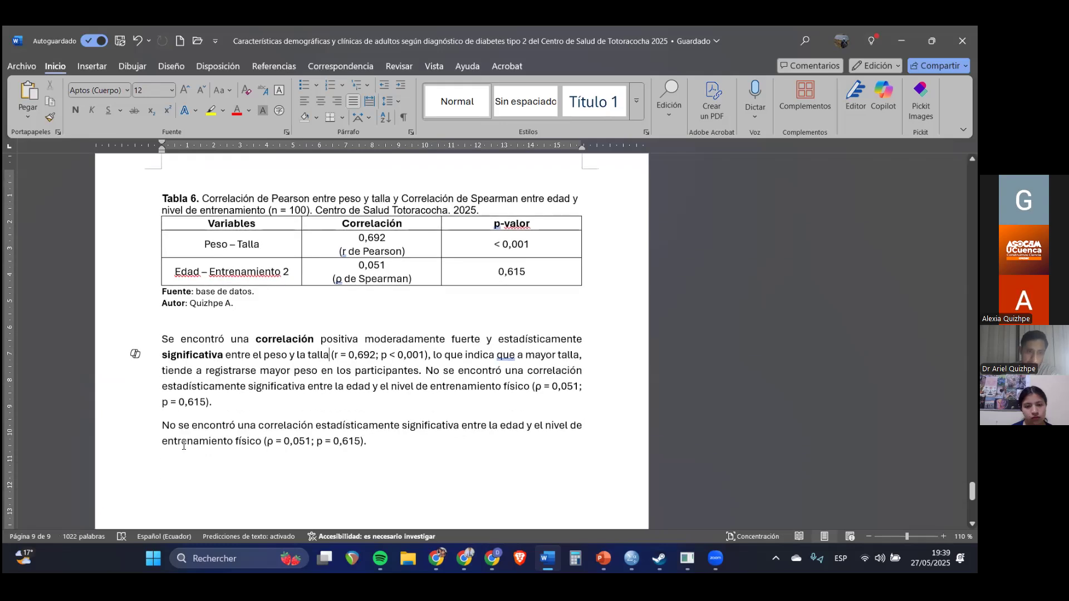
triple_click(333, 428)
key("Delete")
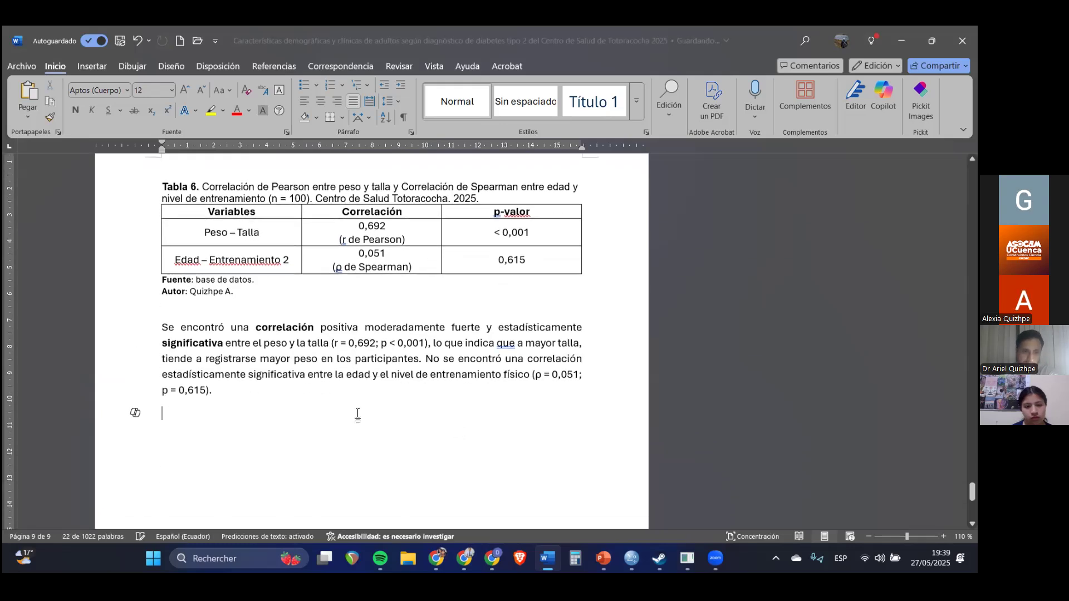
scroll(358, 418, "down", 3)
scroll(355, 436, "up", 5)
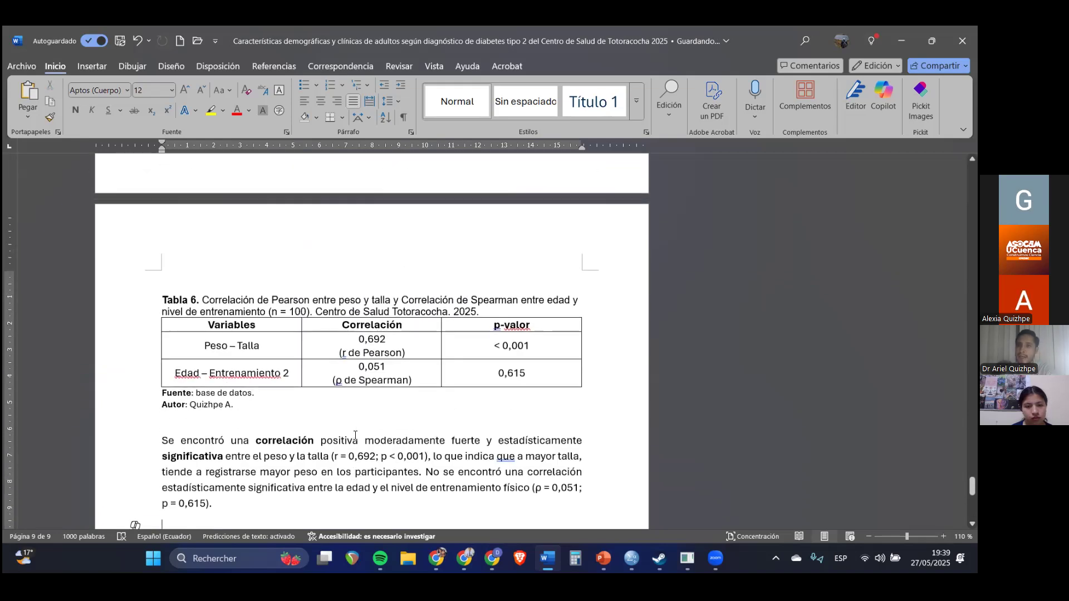
Switch to PowerPoint to return to the biostatistics presentation.
left_click(597, 554)
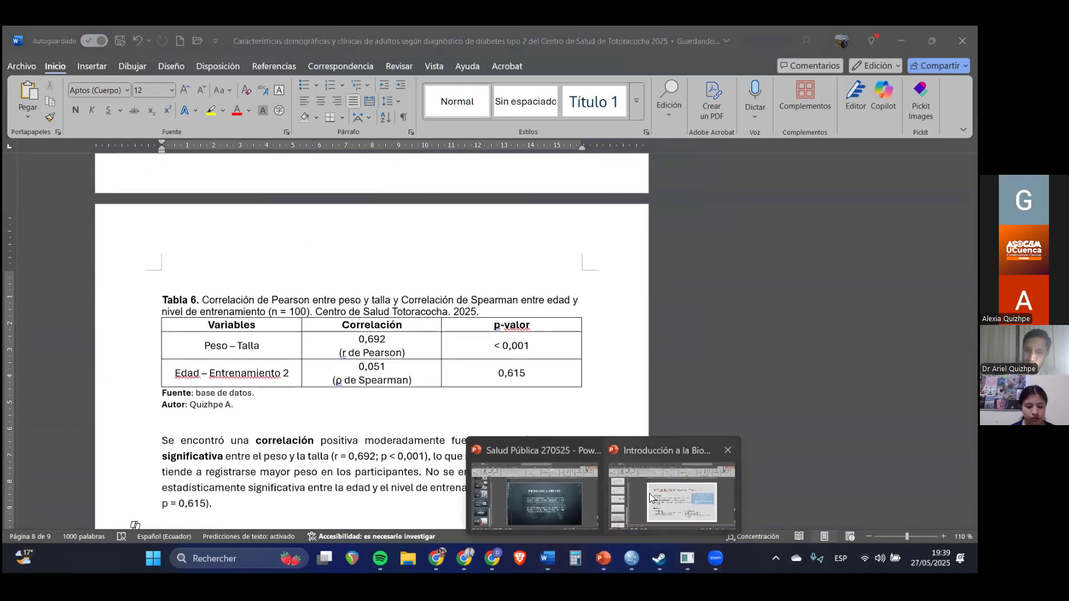